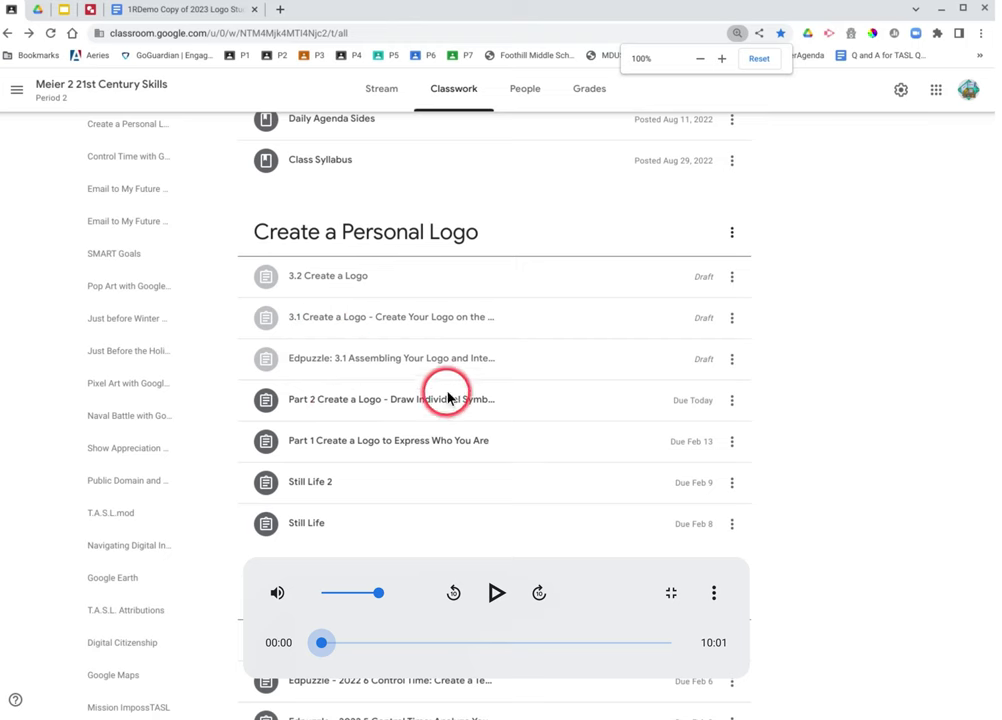
Play and dismiss the instruction video, then expand the 'Edpuzzle: 3.1 Assembling Your Logo' assignment
left_click(496, 593)
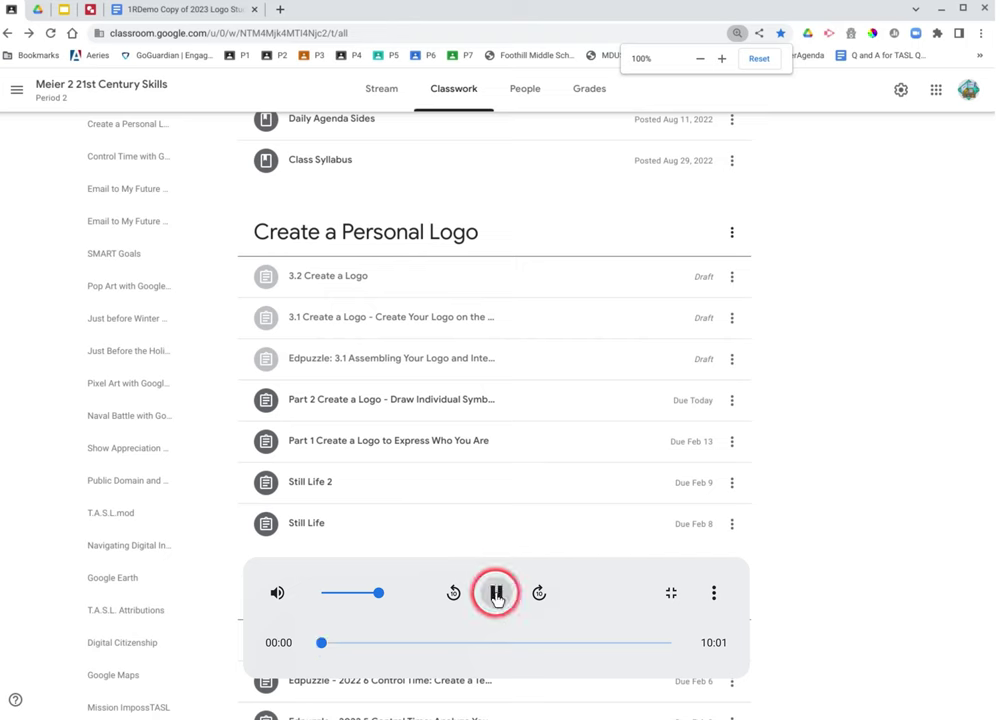
left_click(22, 630)
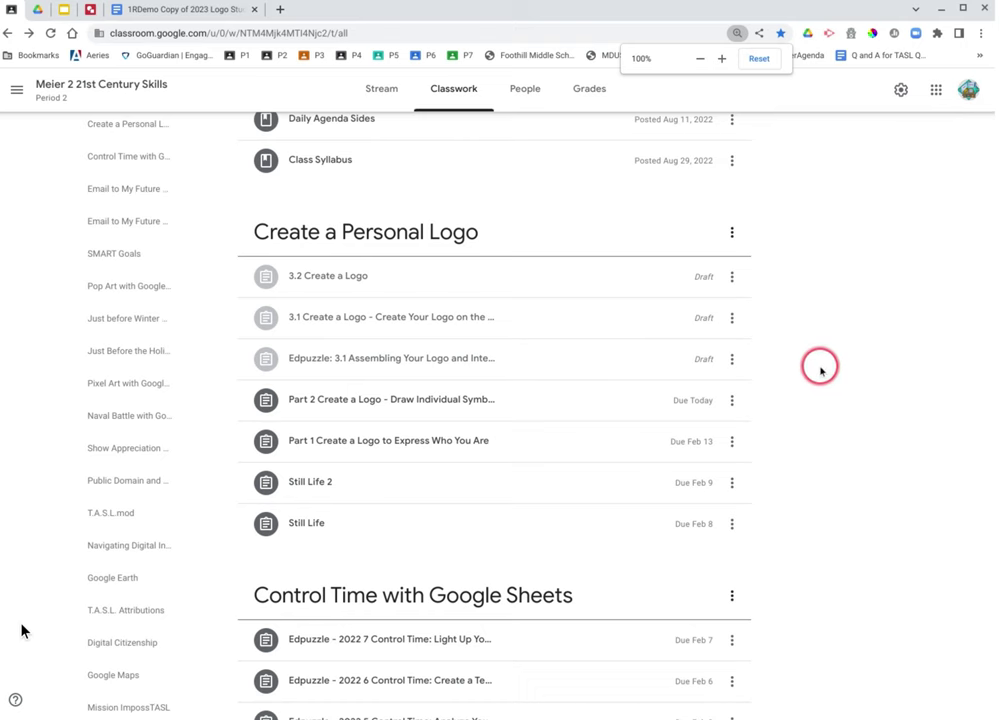
left_click(416, 359)
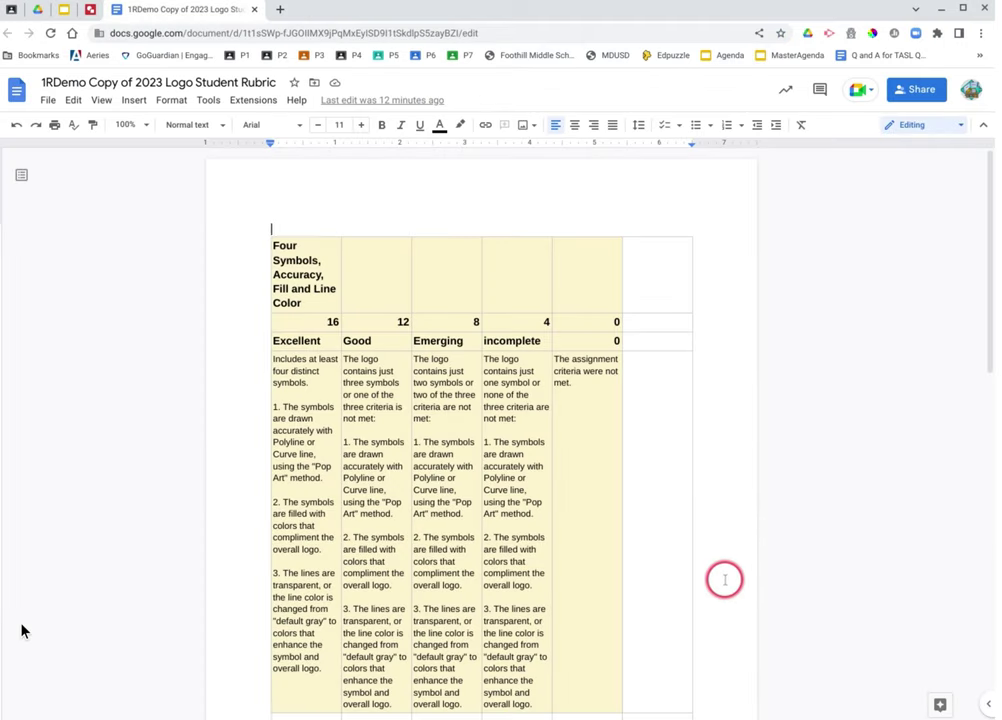
Zoom the logo rubric to 200% and scroll through its criteria table
left_click(146, 125)
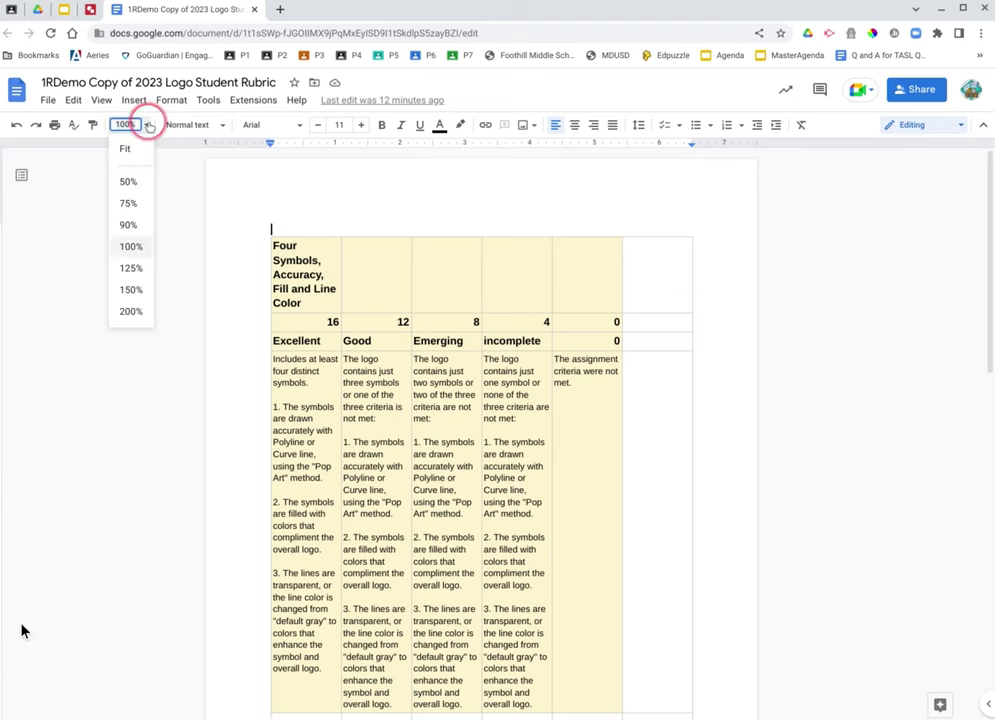
left_click(131, 311)
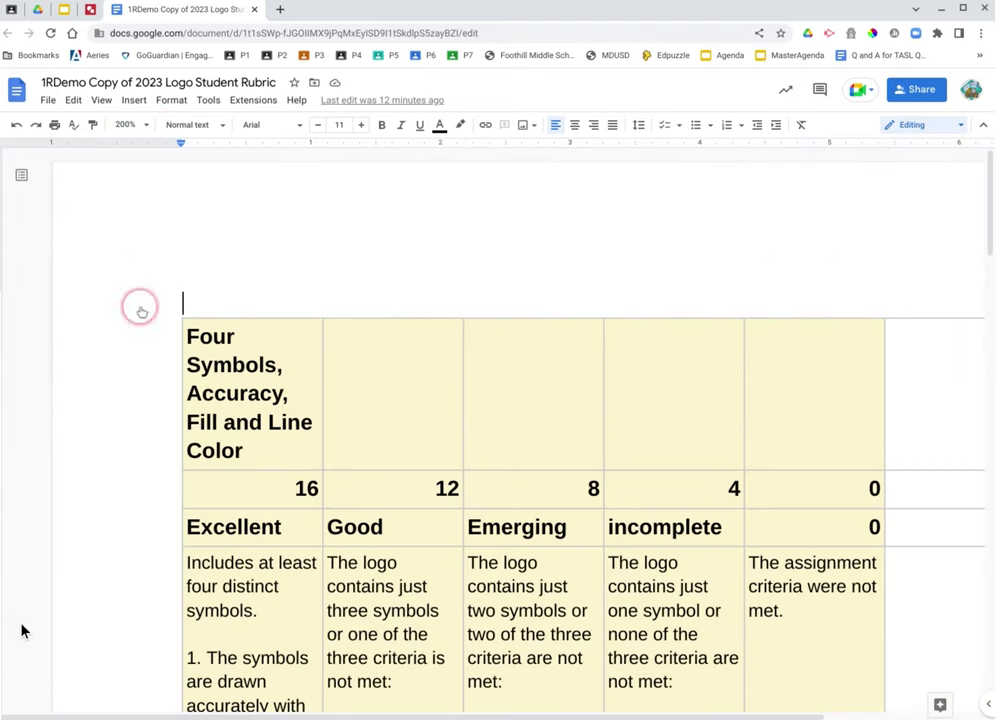
scroll(530, 324, "down", 2)
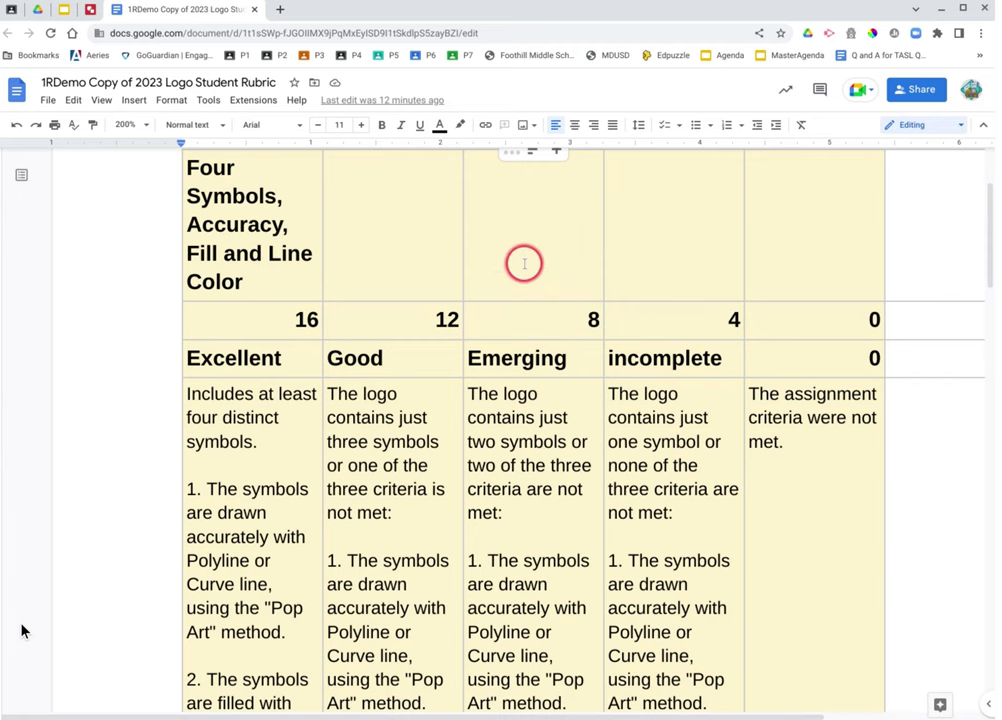
scroll(523, 262, "down", 1)
scroll(530, 237, "down", 1)
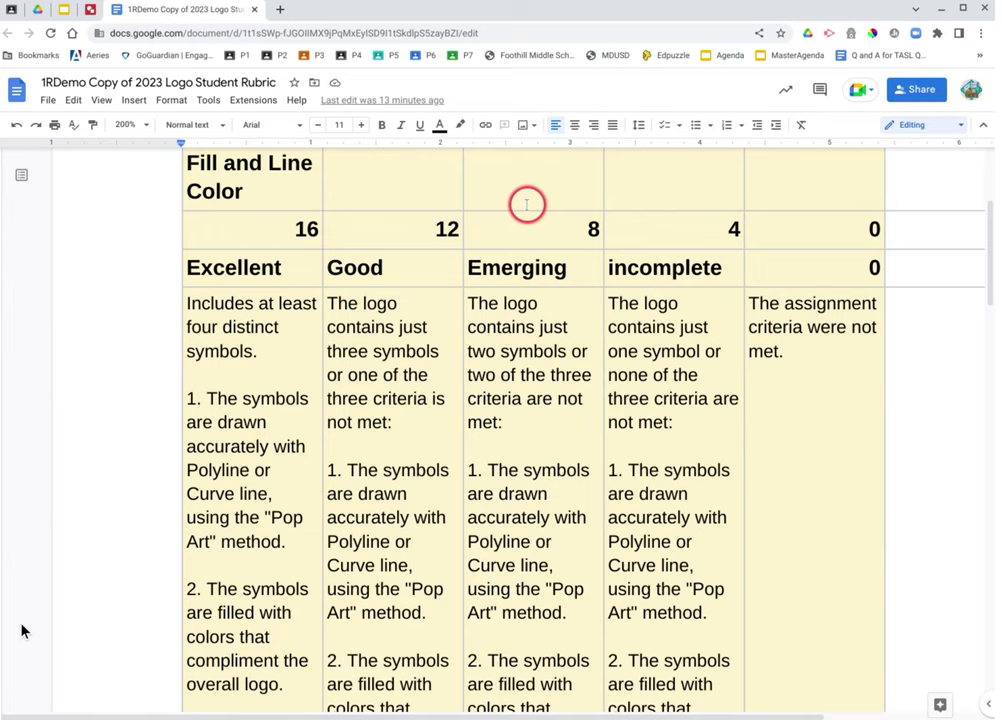
scroll(516, 230, "down", 1)
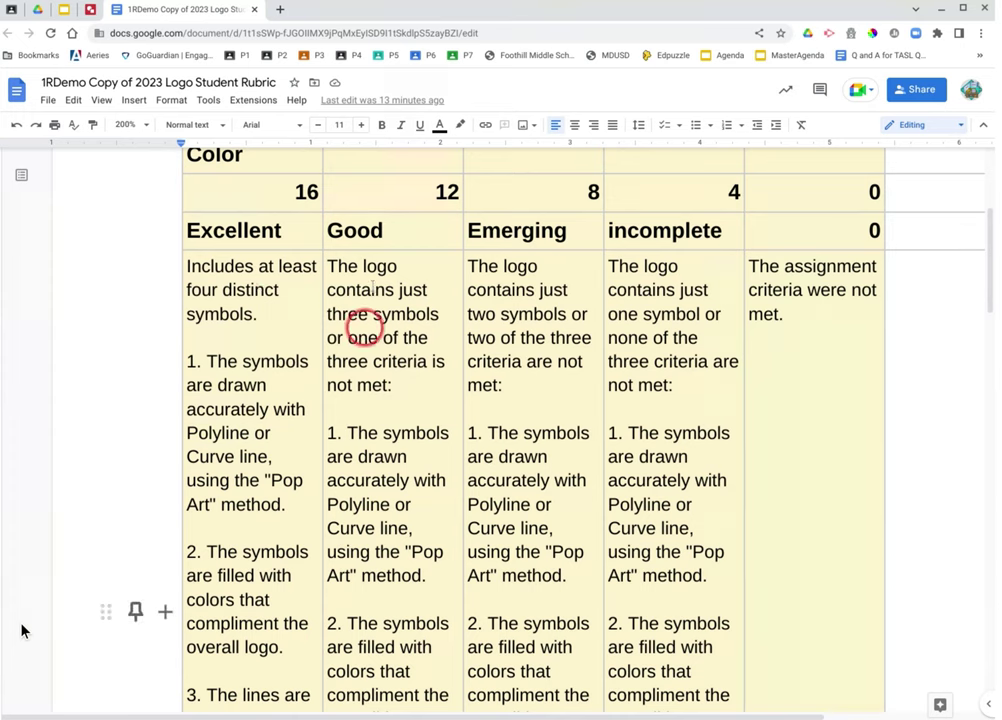
scroll(370, 355, "up", 1)
scroll(381, 362, "up", 2)
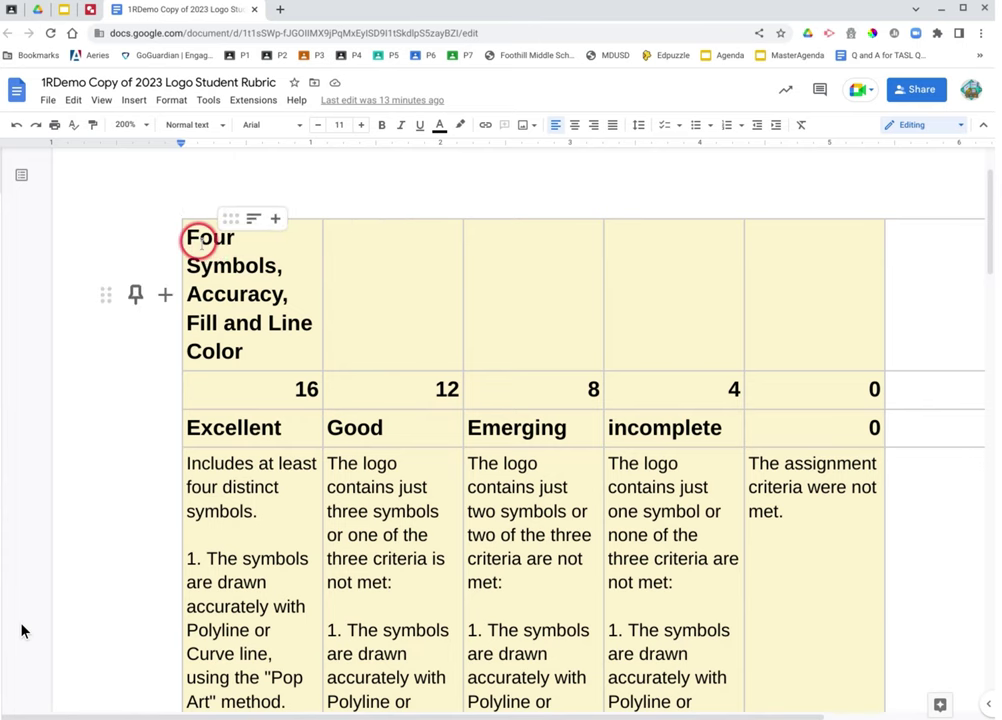
scroll(609, 344, "down", 2)
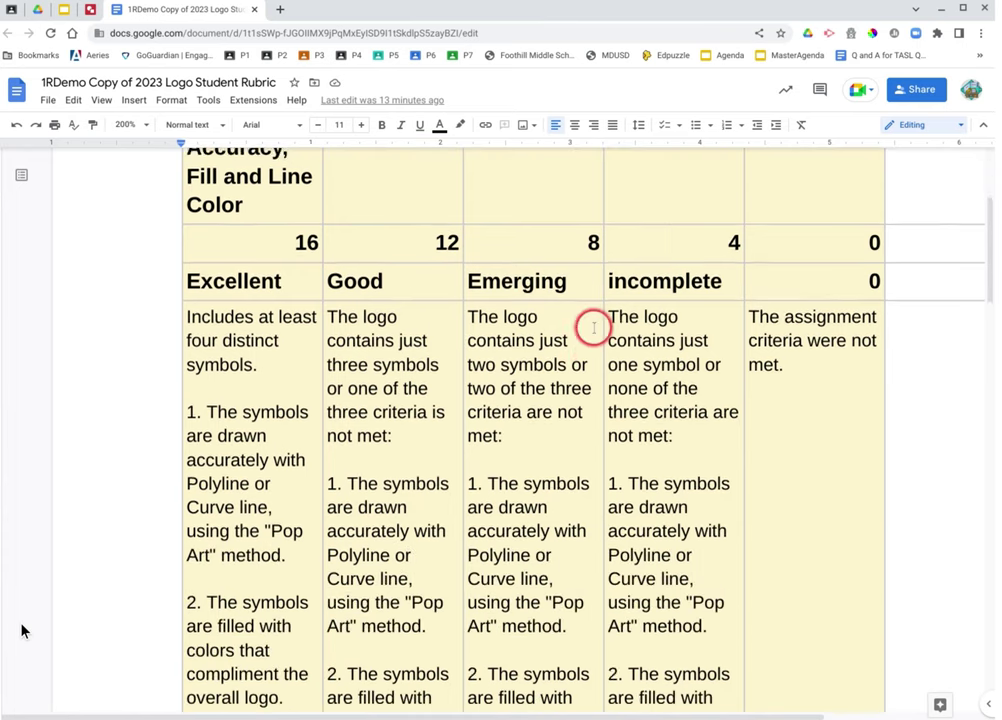
scroll(593, 328, "down", 1)
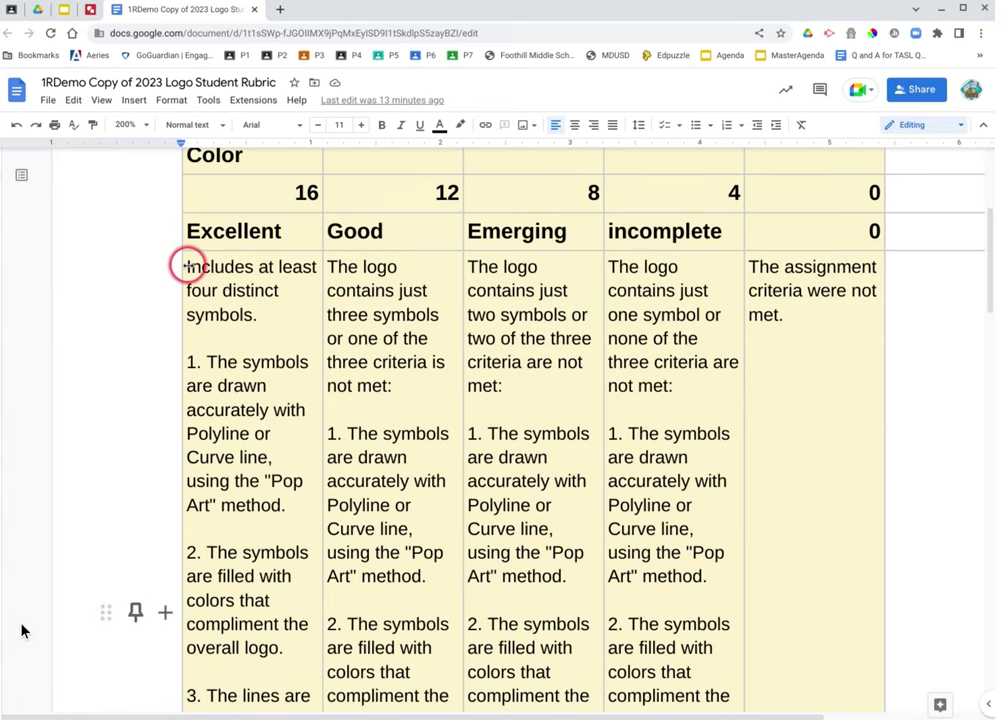
Highlight 'Includes at least four' in yellow and bold 'distinct symbols.' in the Excellent cell
left_click_drag(188, 265, 213, 292)
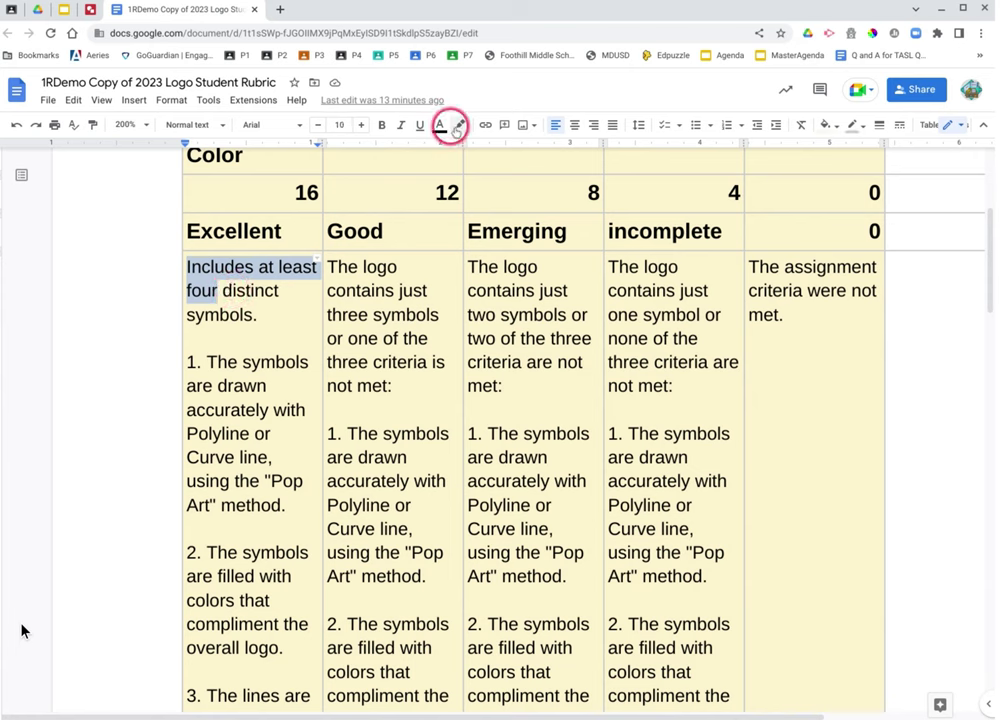
left_click(457, 128)
left_click(510, 188)
left_click(226, 299)
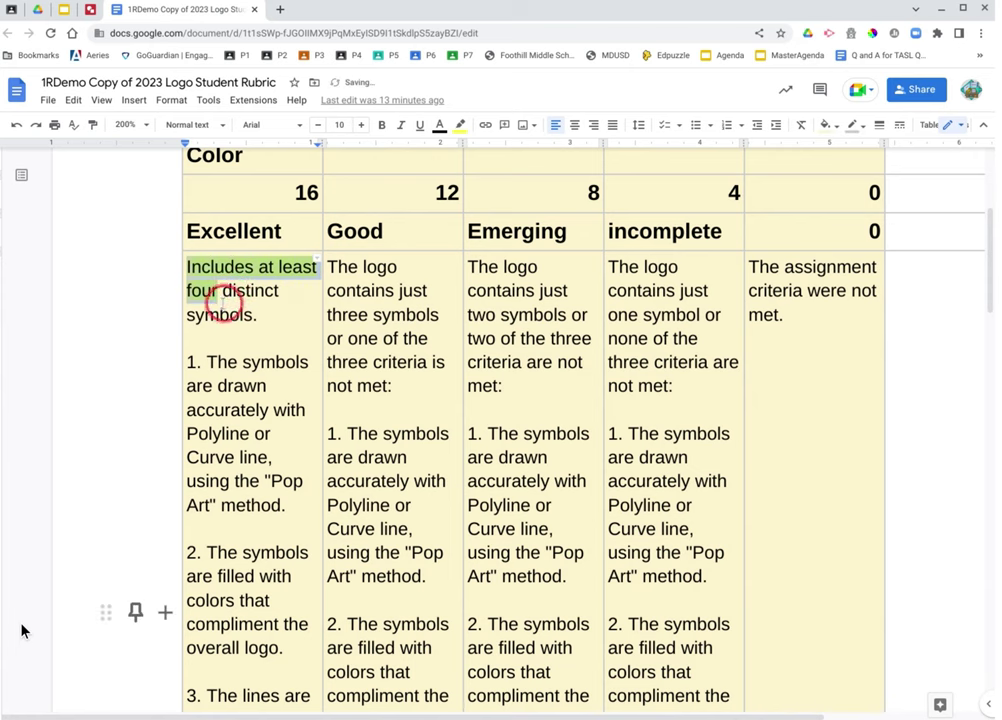
left_click_drag(223, 290, 257, 313)
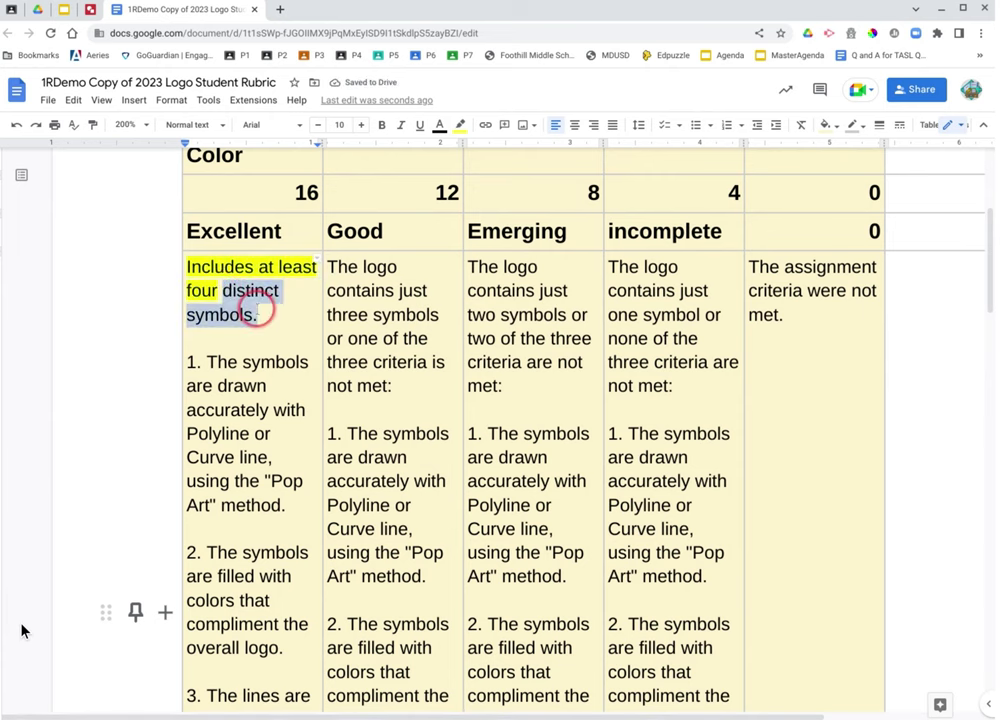
left_click(381, 125)
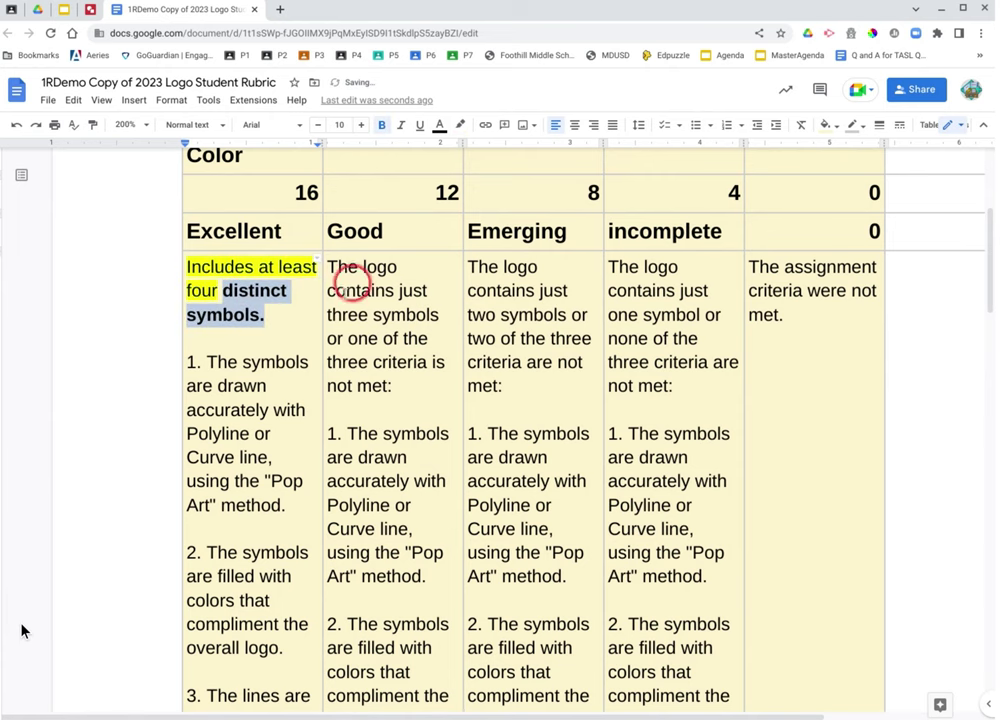
left_click(298, 323)
scroll(298, 322, "down", 2)
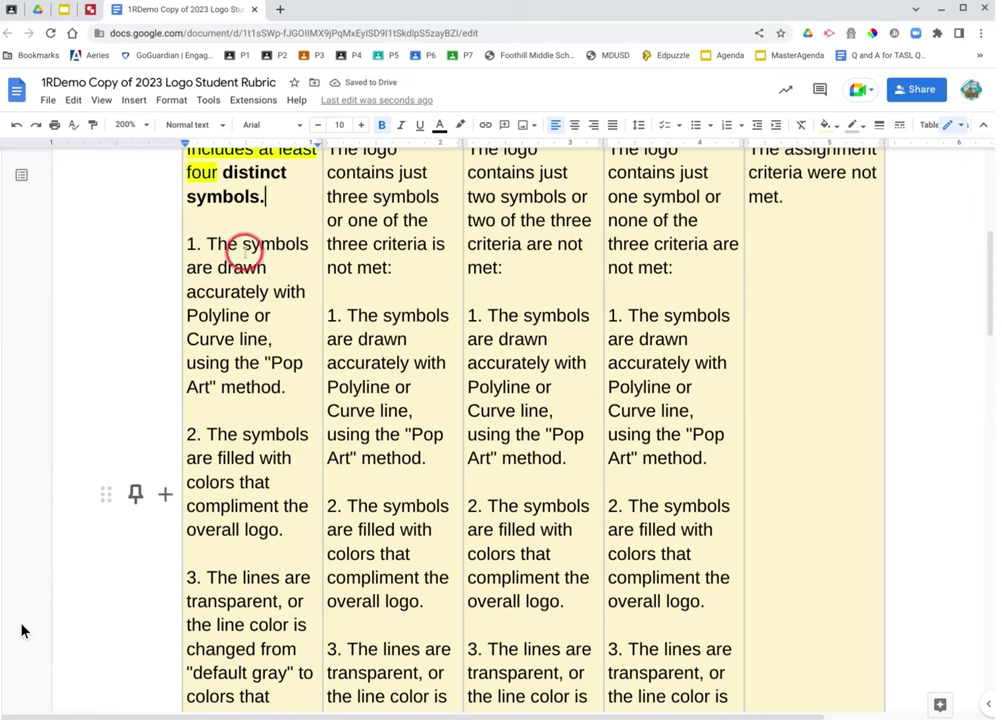
In item 1, bold 'symbols' and highlight 'are drawn accurately with Polyline or Curve line' yellow
left_click_drag(243, 245, 301, 243)
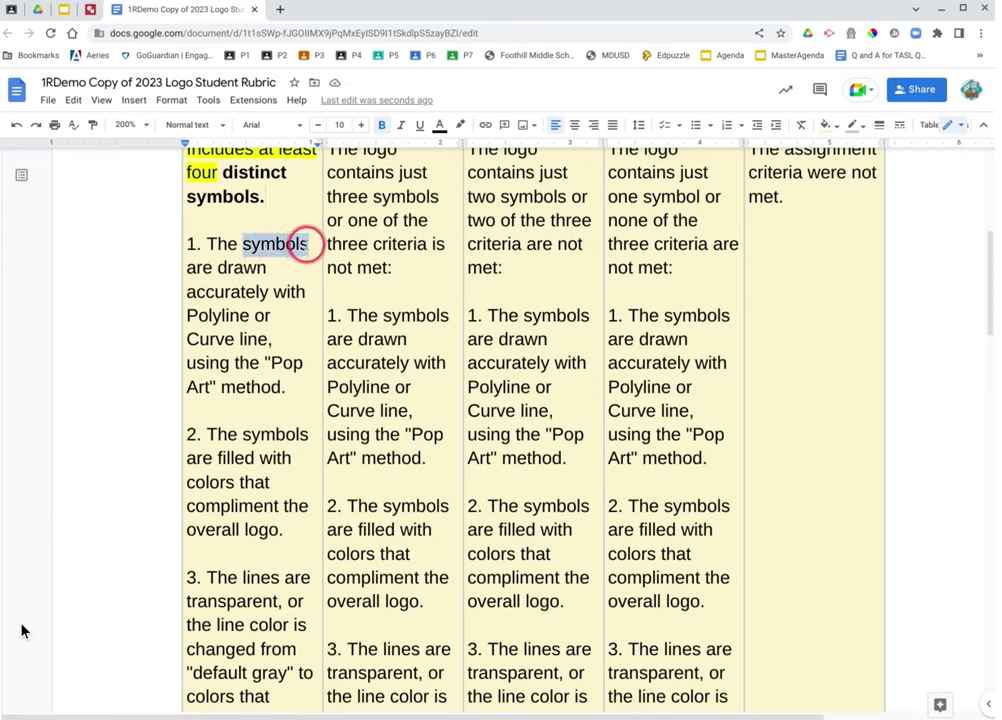
left_click(381, 125)
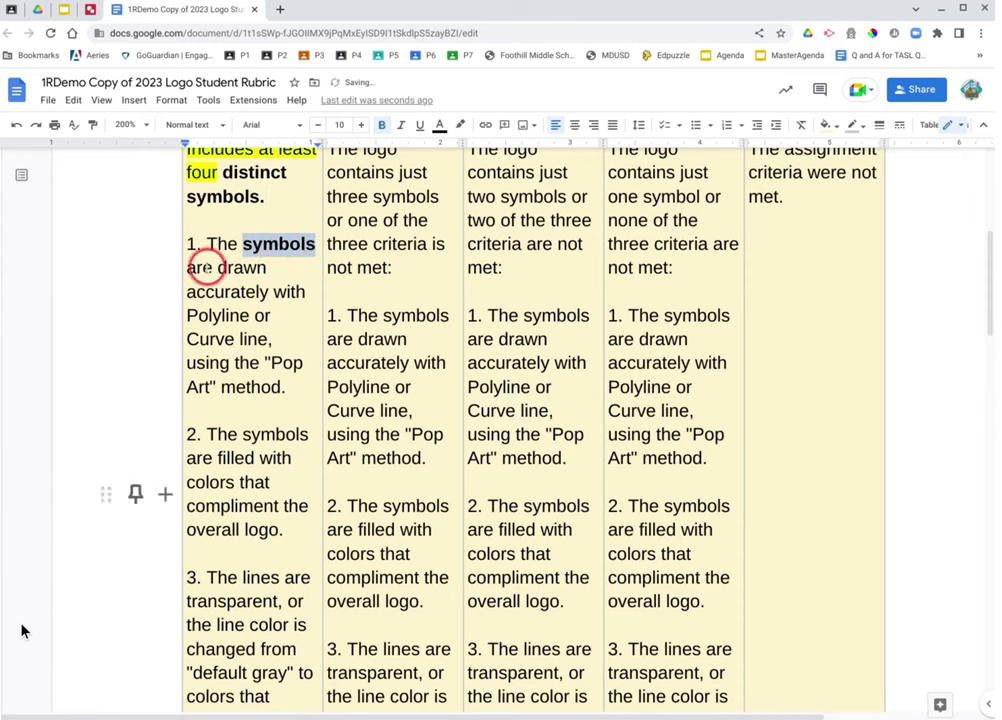
mouse_move(188, 264)
left_mouse_down()
mouse_move(288, 312)
mouse_move(289, 331)
mouse_move(270, 339)
left_mouse_up()
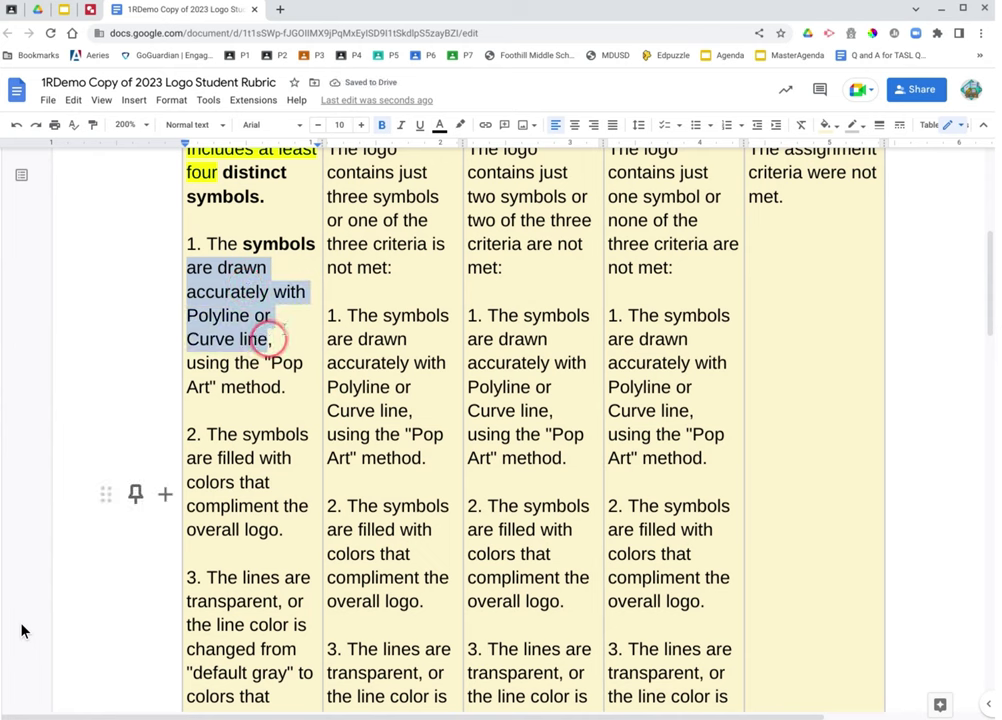
left_click(461, 125)
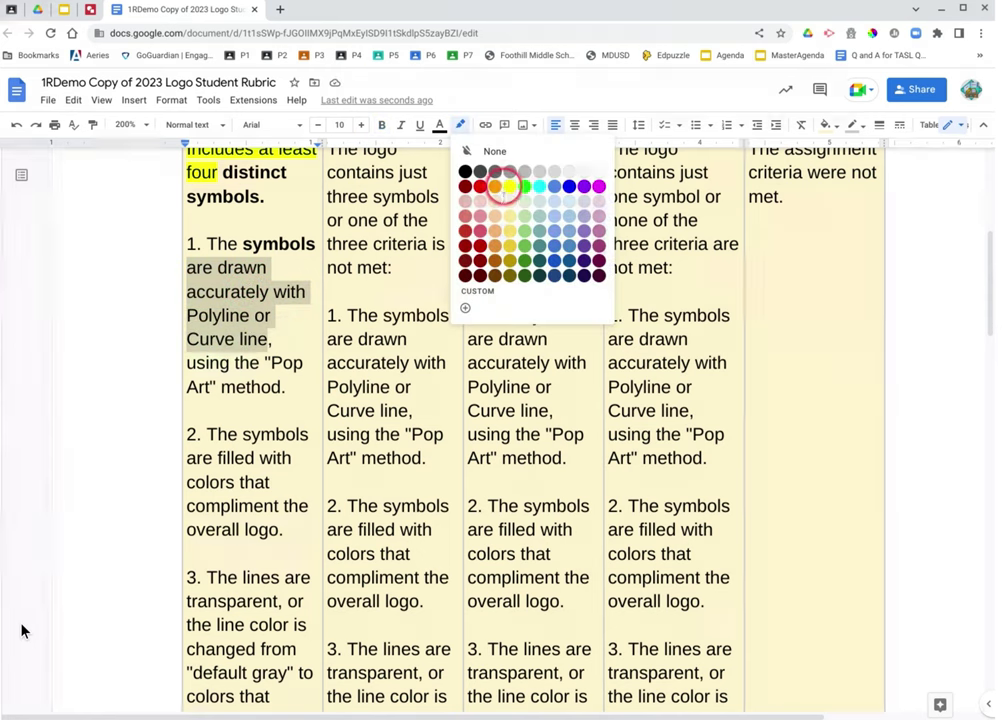
left_click(508, 187)
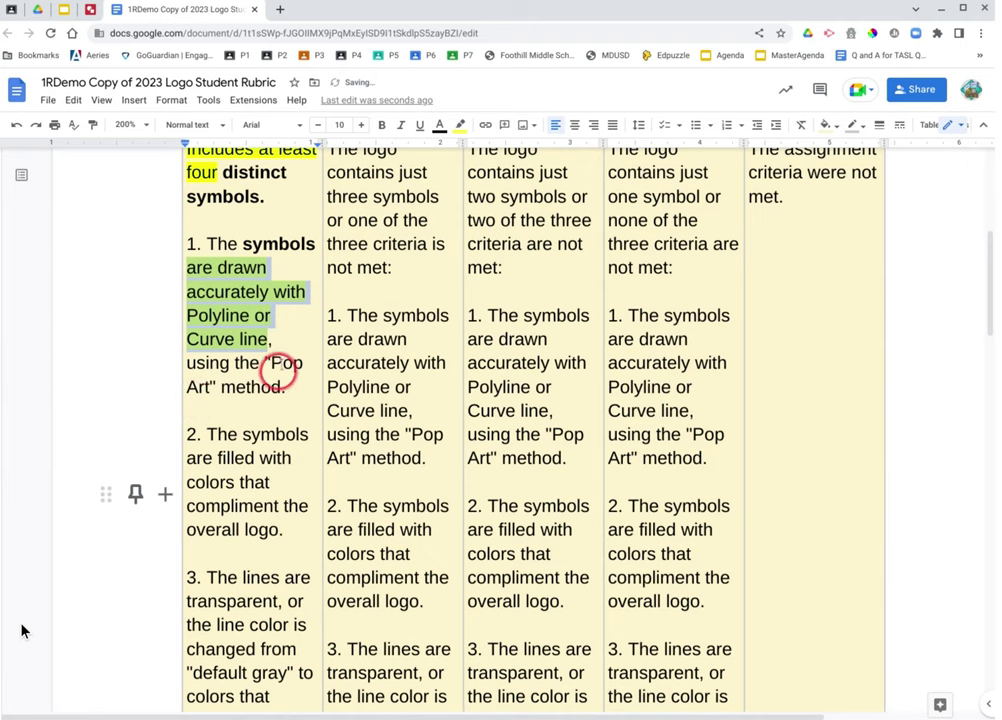
left_click(295, 339)
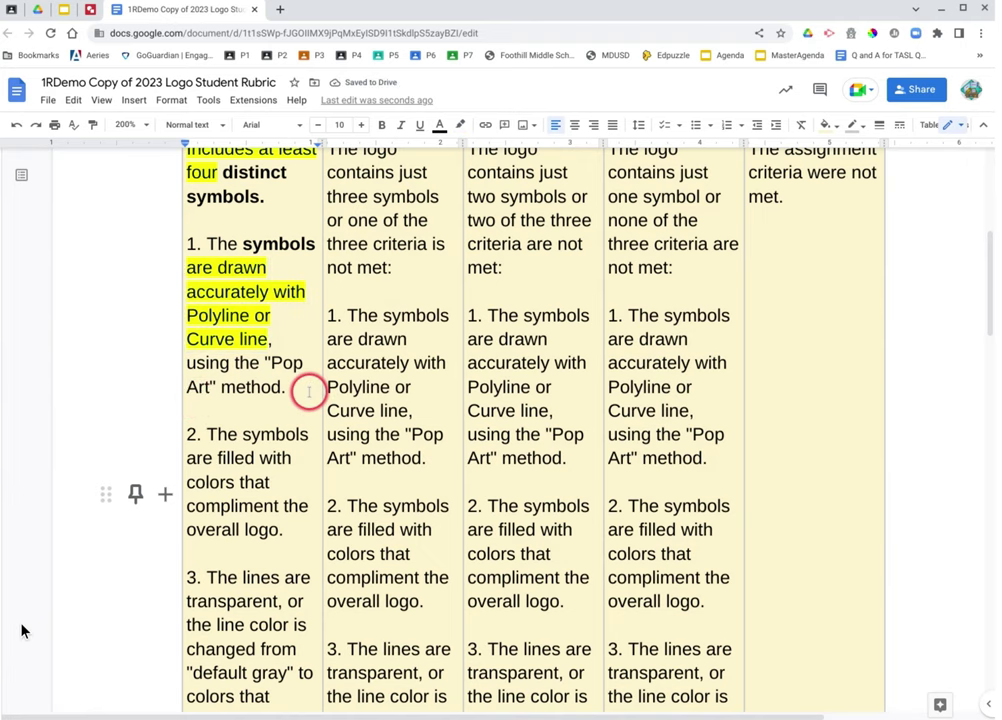
scroll(309, 389, "down", 1)
In item 2, bold 'symbols' and highlight 'are filled with colors' yellow
scroll(309, 389, "down", 1)
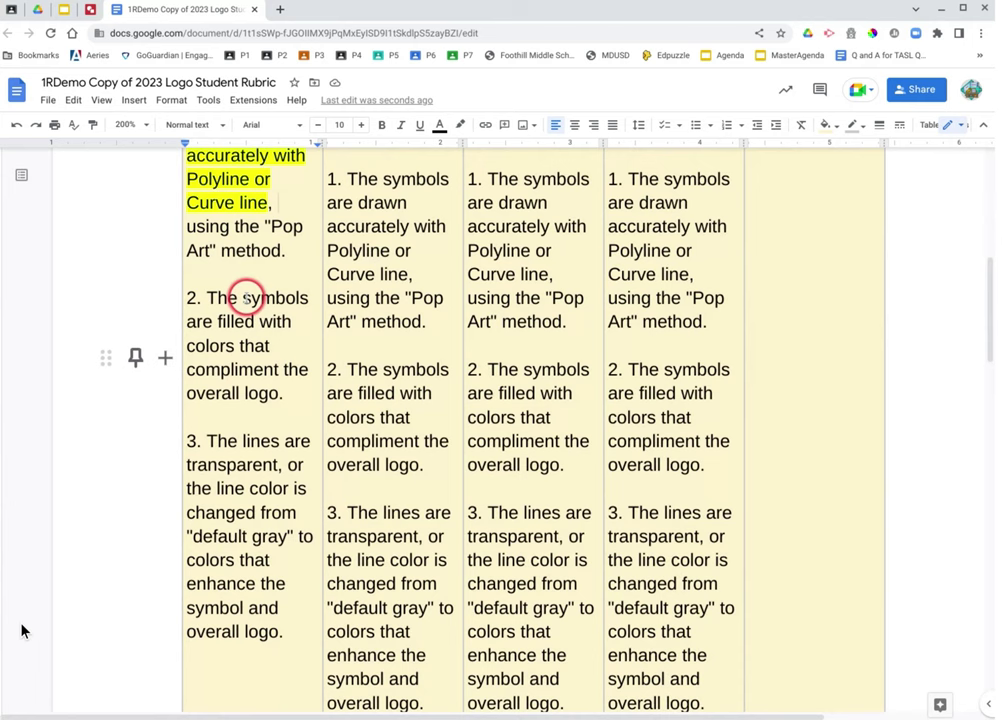
left_click_drag(243, 297, 306, 297)
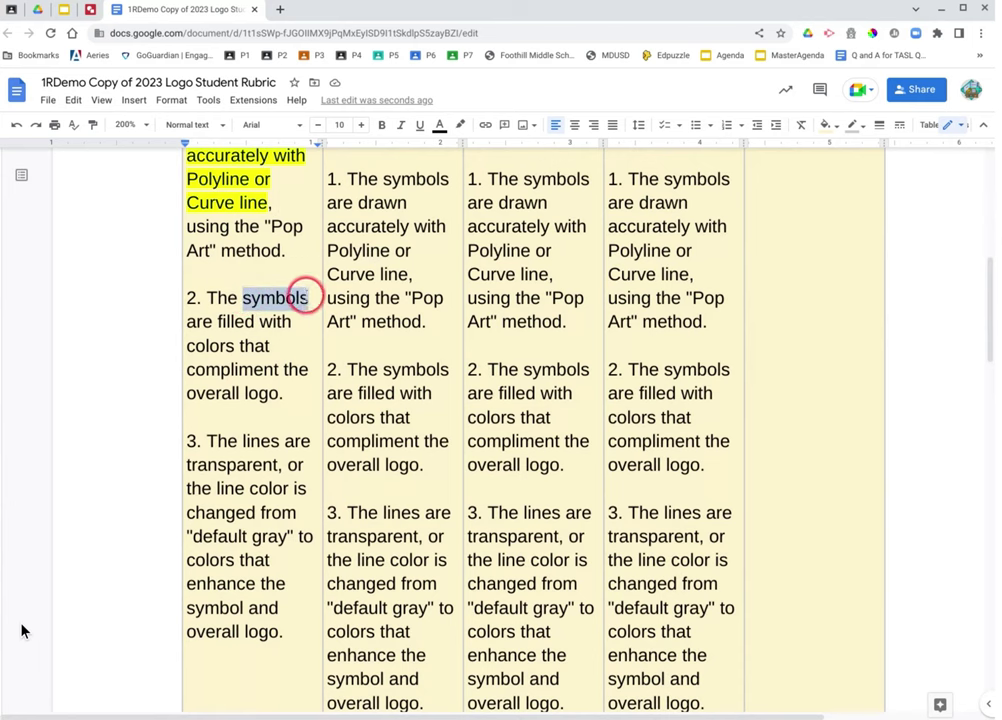
left_click(382, 125)
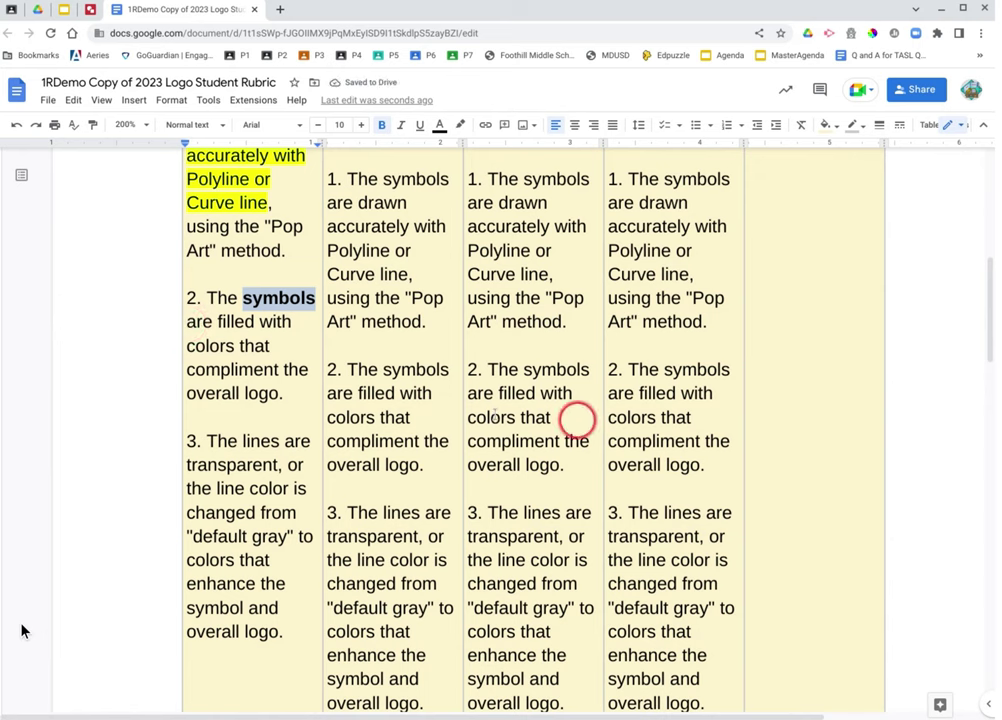
left_click_drag(194, 322, 236, 349)
left_click(460, 124)
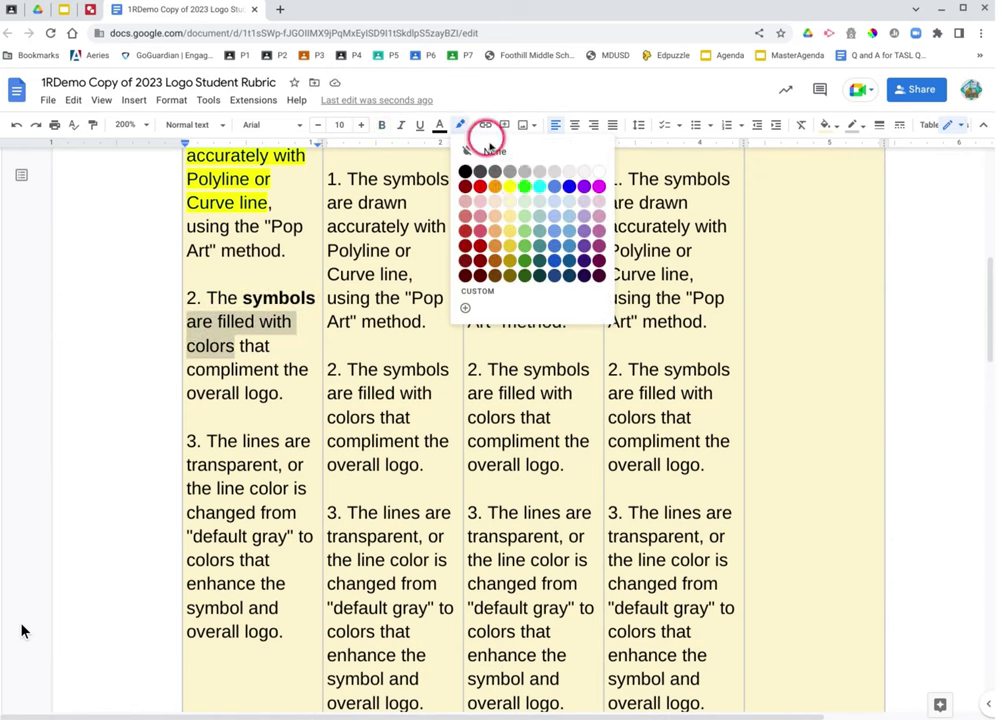
left_click(511, 185)
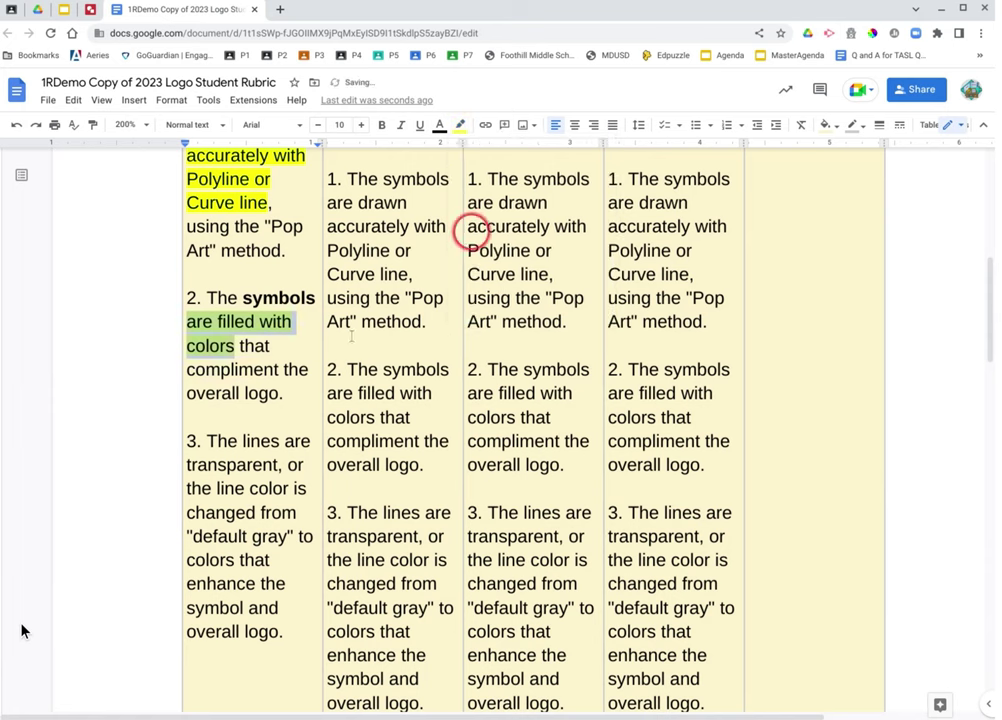
left_click(292, 349)
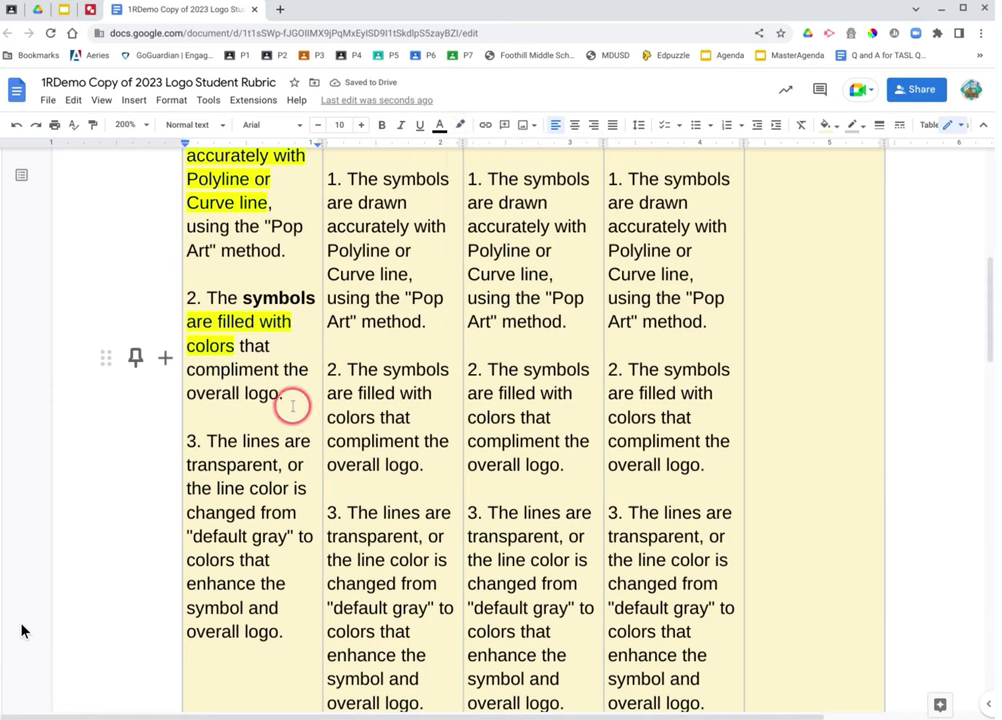
scroll(294, 405, "down", 3)
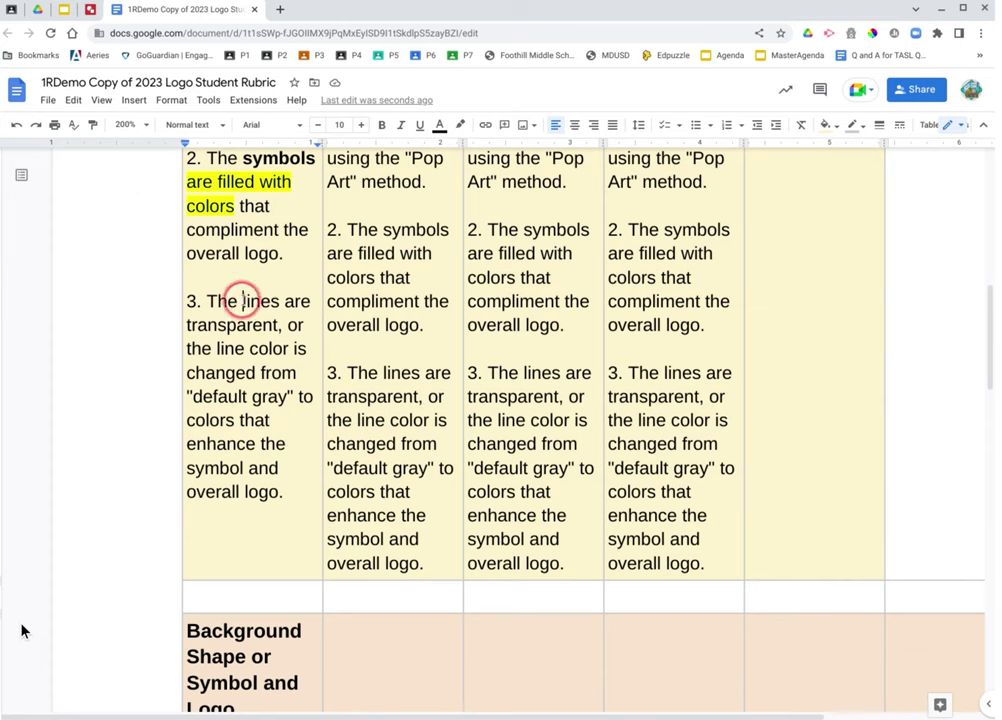
In item 3, bold 'lines' and highlight the line transparency wording that follows in yellow
double_click(261, 300)
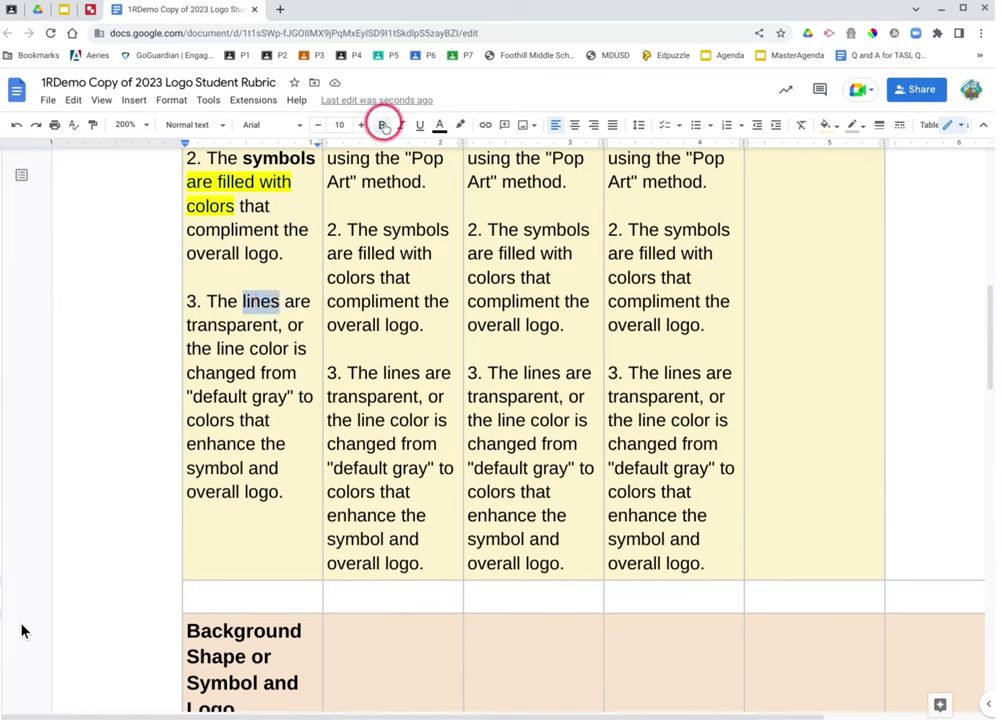
left_click(382, 124)
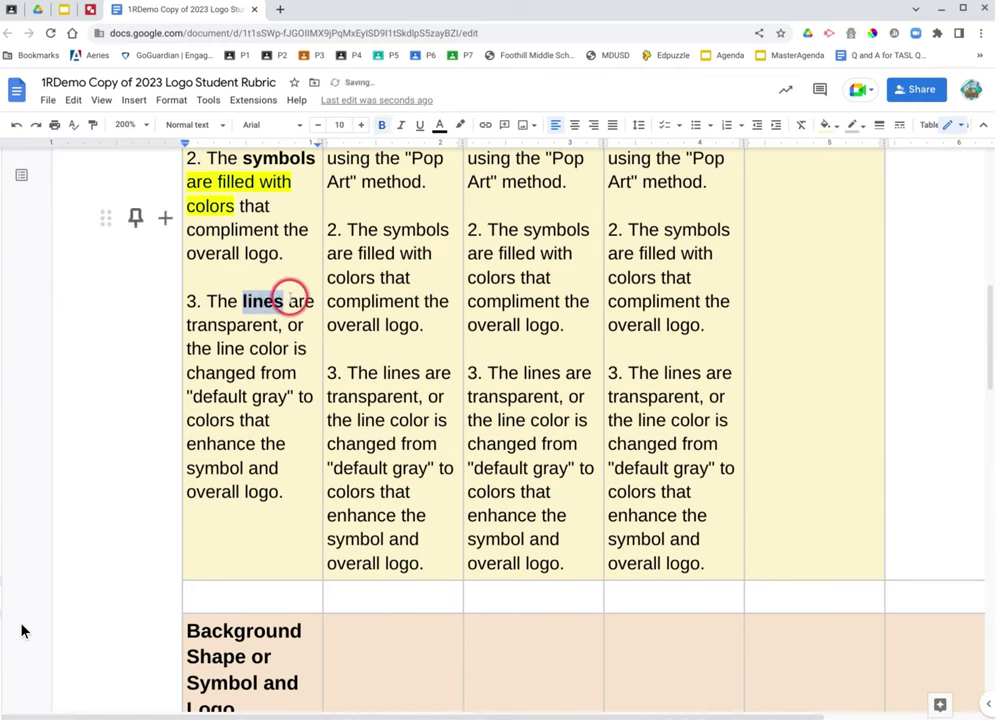
left_click_drag(289, 300, 230, 422)
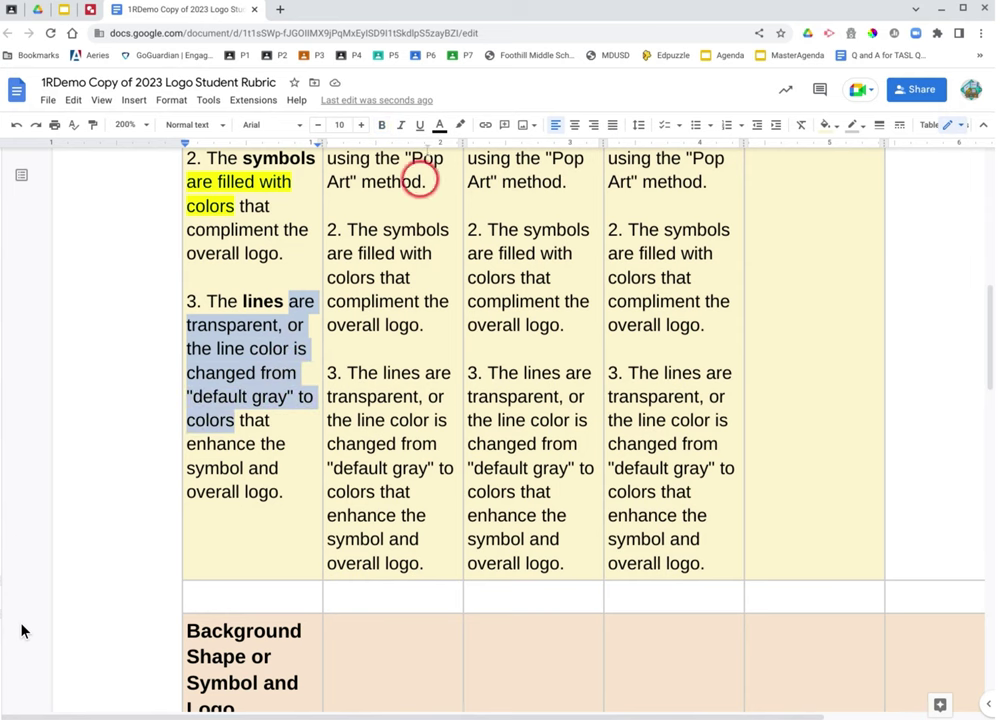
left_click(460, 124)
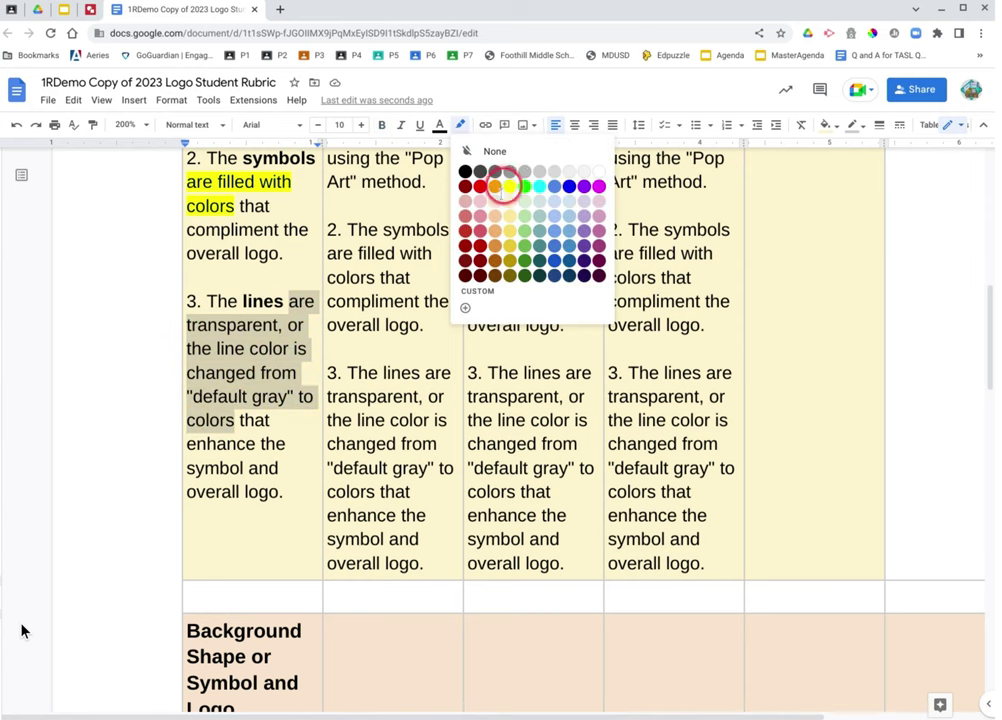
left_click(508, 187)
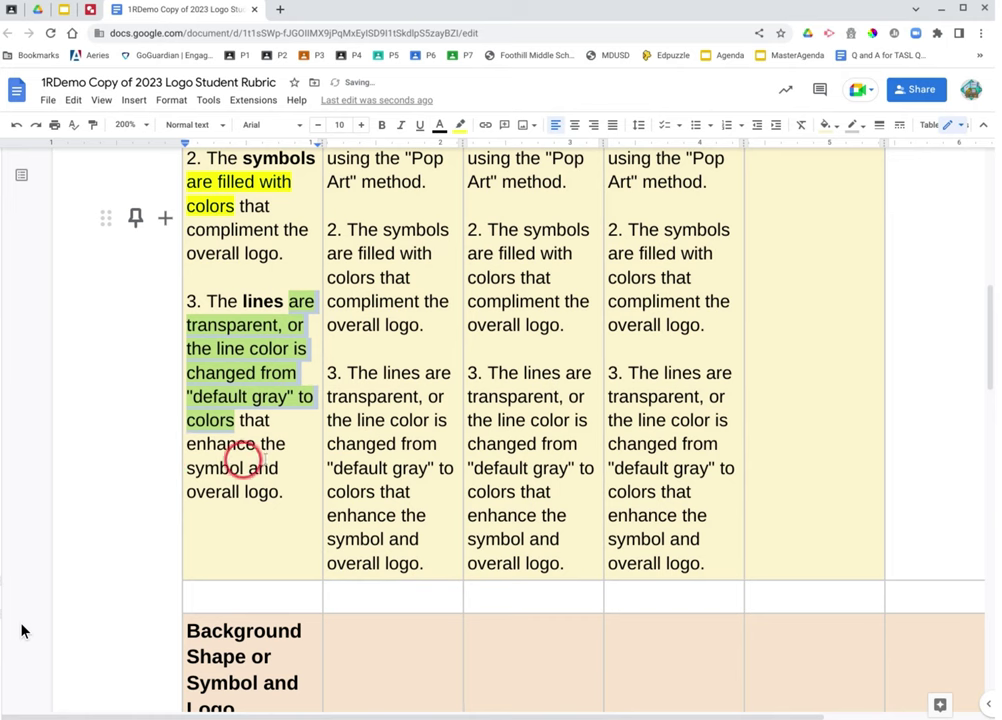
left_click(291, 422)
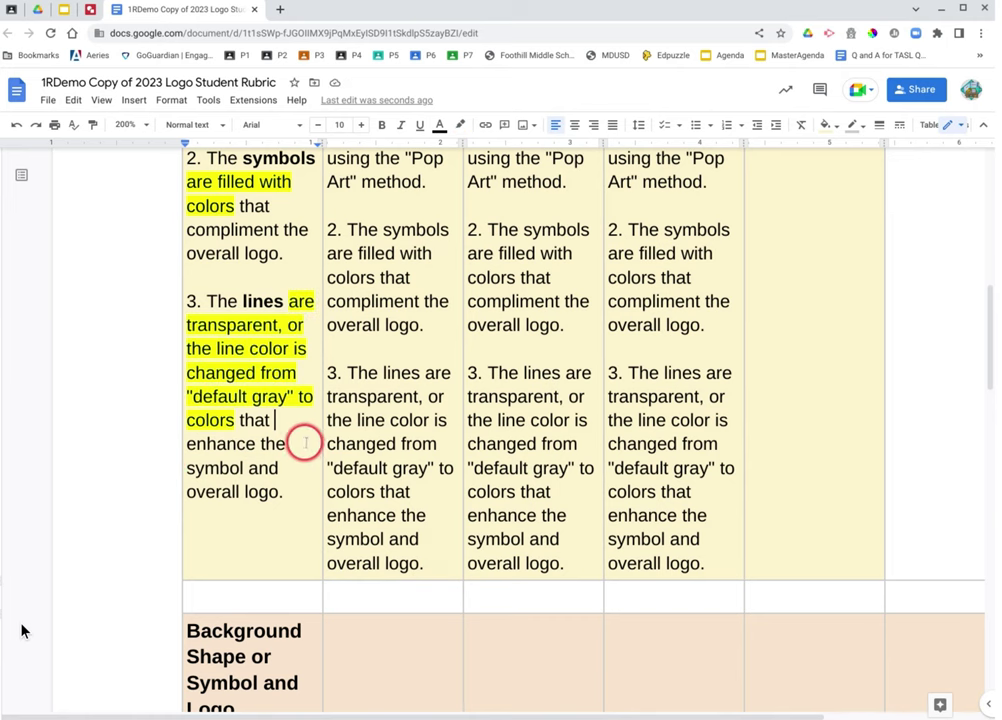
In the Background Shape criterion, bold 'shape or symbol' and highlight 'used as a background' yellow
scroll(301, 451, "down", 3)
scroll(300, 445, "down", 3)
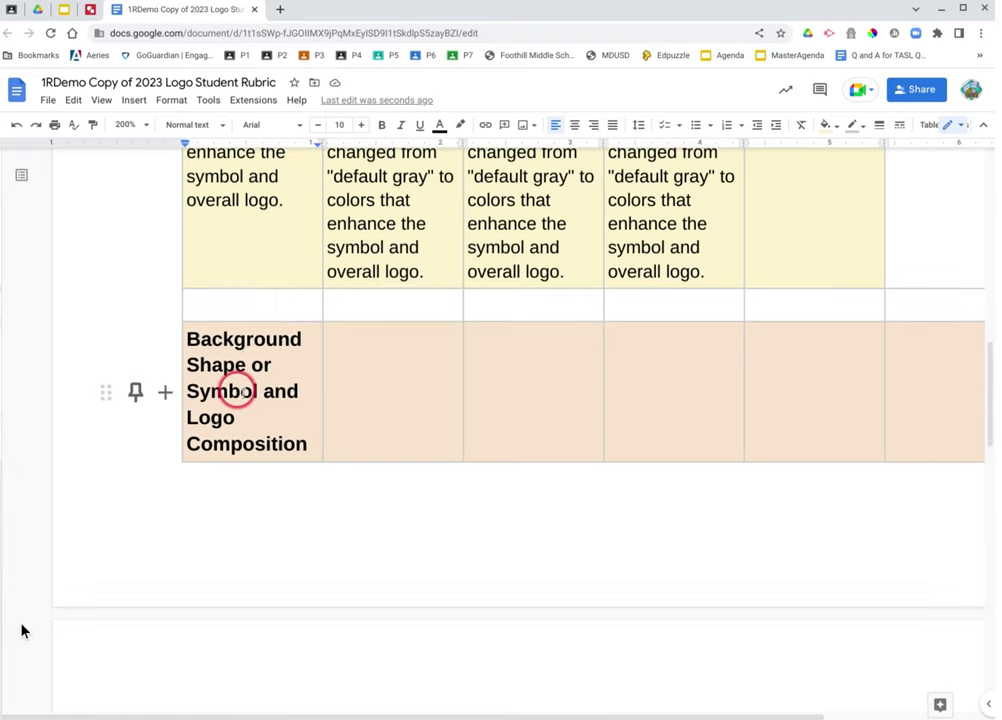
scroll(268, 369, "down", 2)
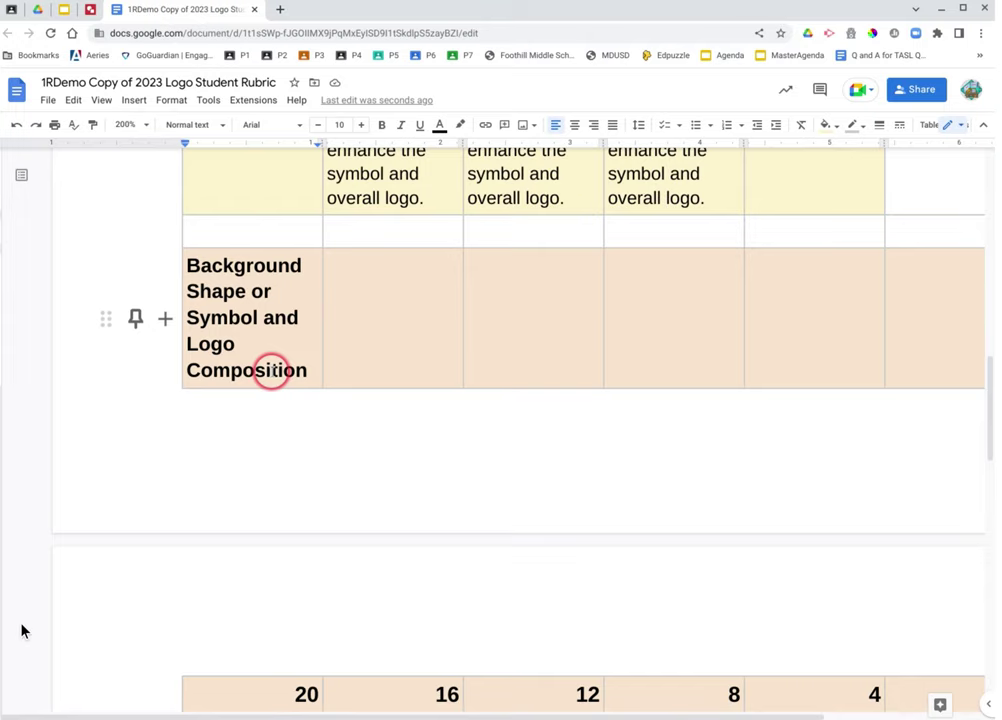
scroll(271, 367, "up", 4)
scroll(268, 366, "down", 3)
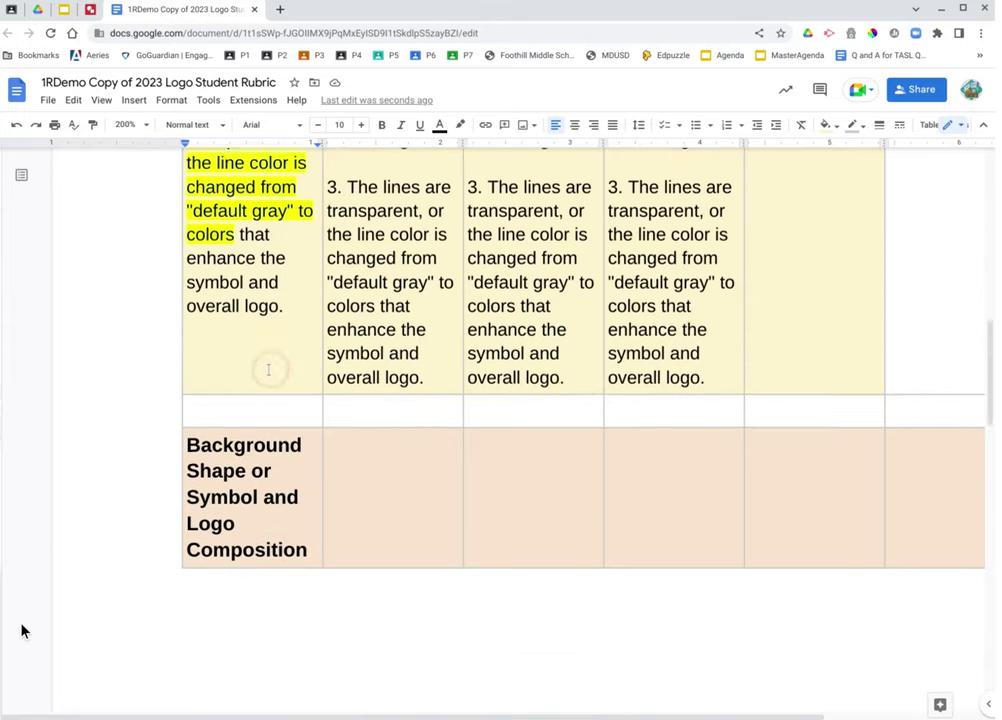
scroll(265, 365, "down", 8)
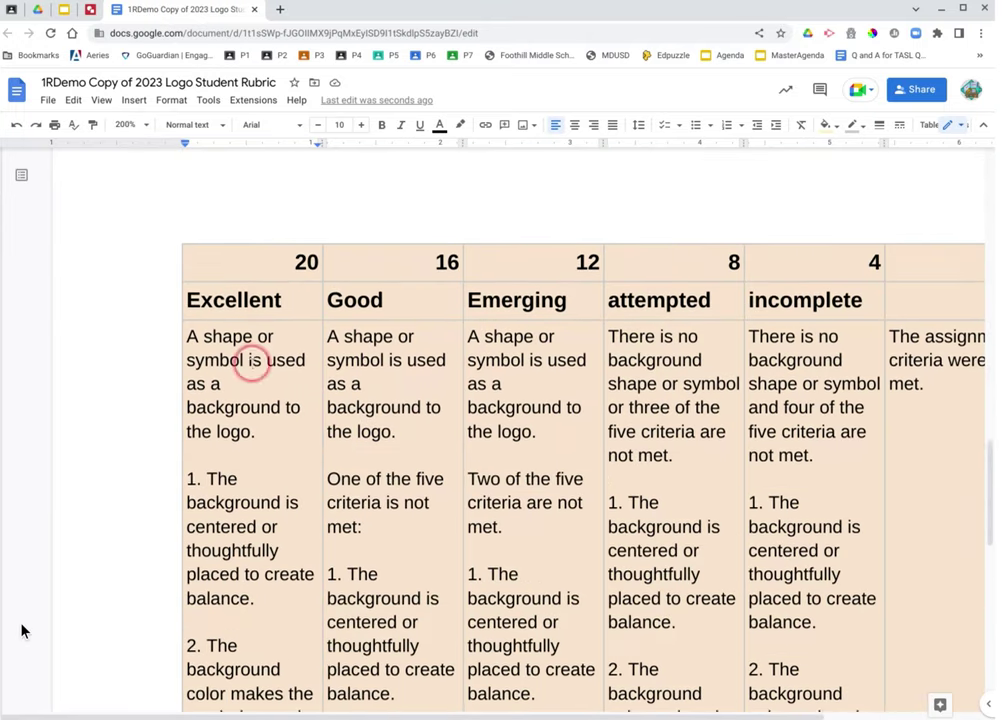
scroll(252, 365, "down", 1)
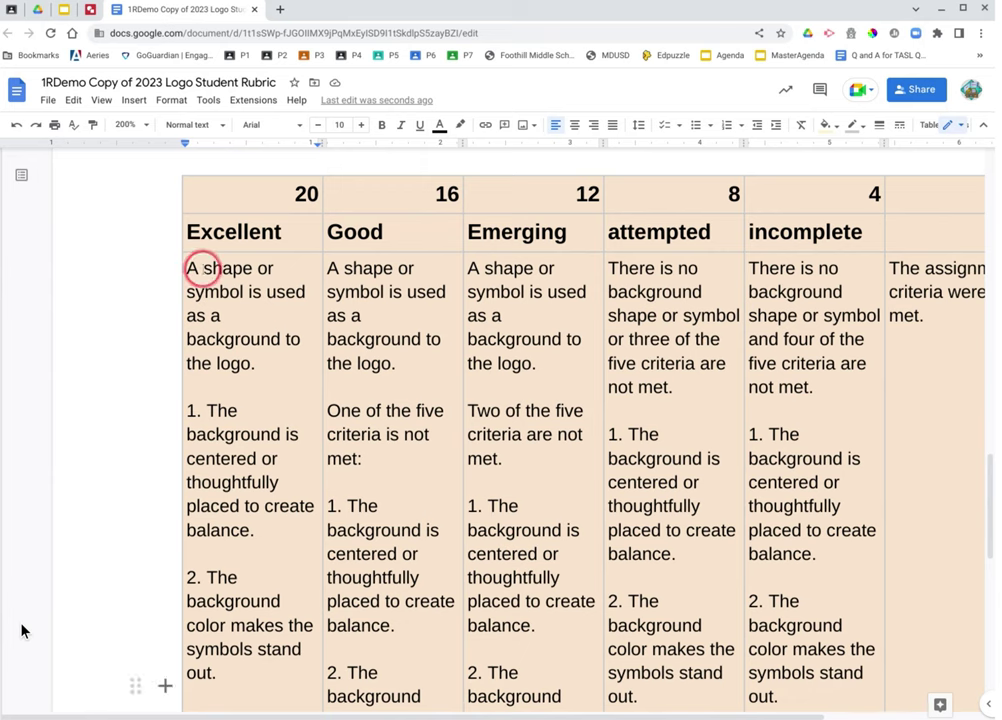
left_click_drag(203, 268, 241, 293)
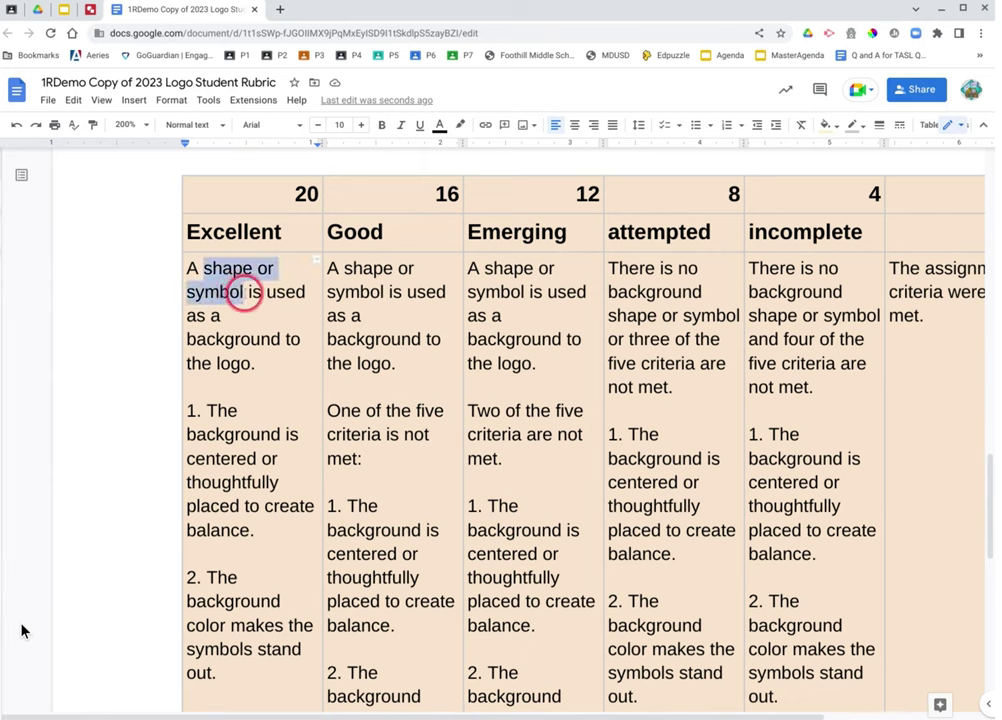
left_click(382, 125)
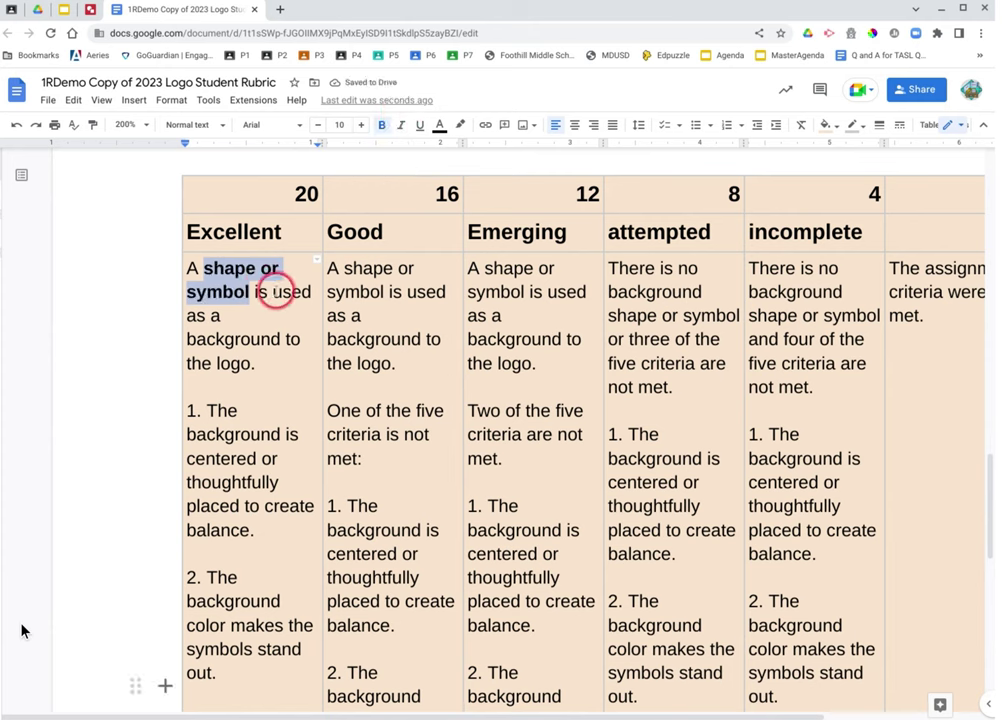
left_click_drag(273, 292, 278, 330)
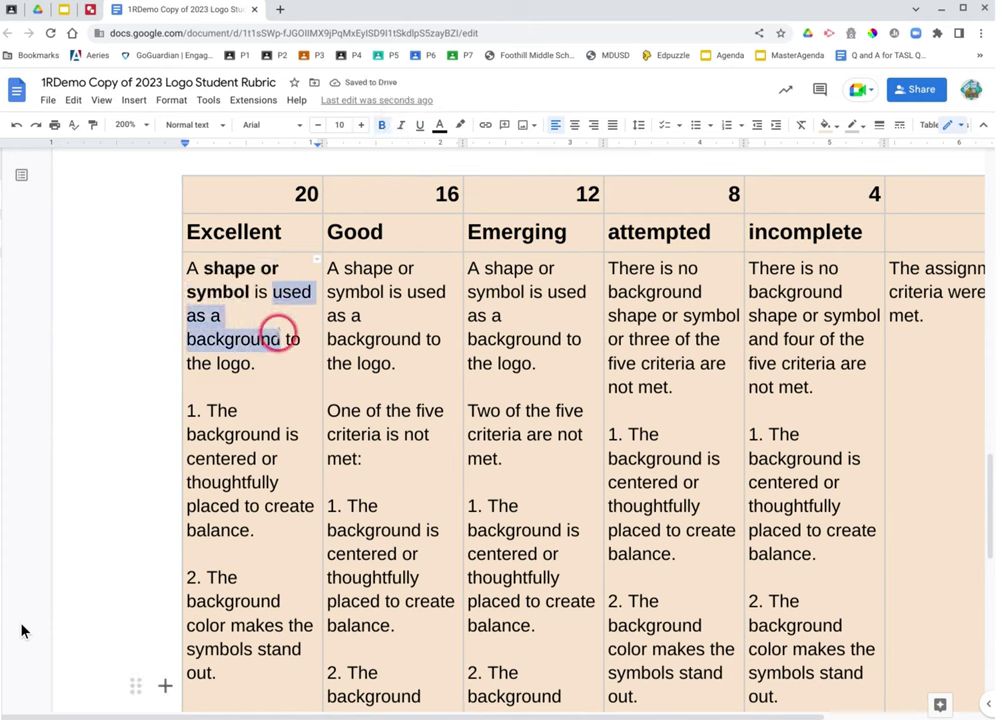
left_click(460, 124)
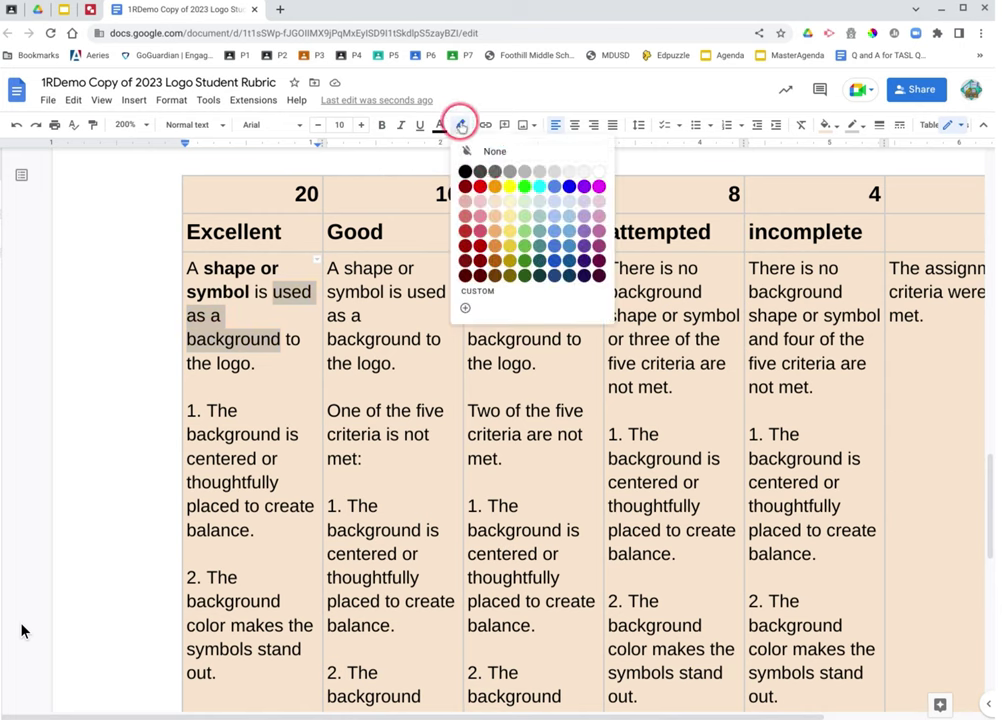
left_click(509, 188)
left_click(259, 364)
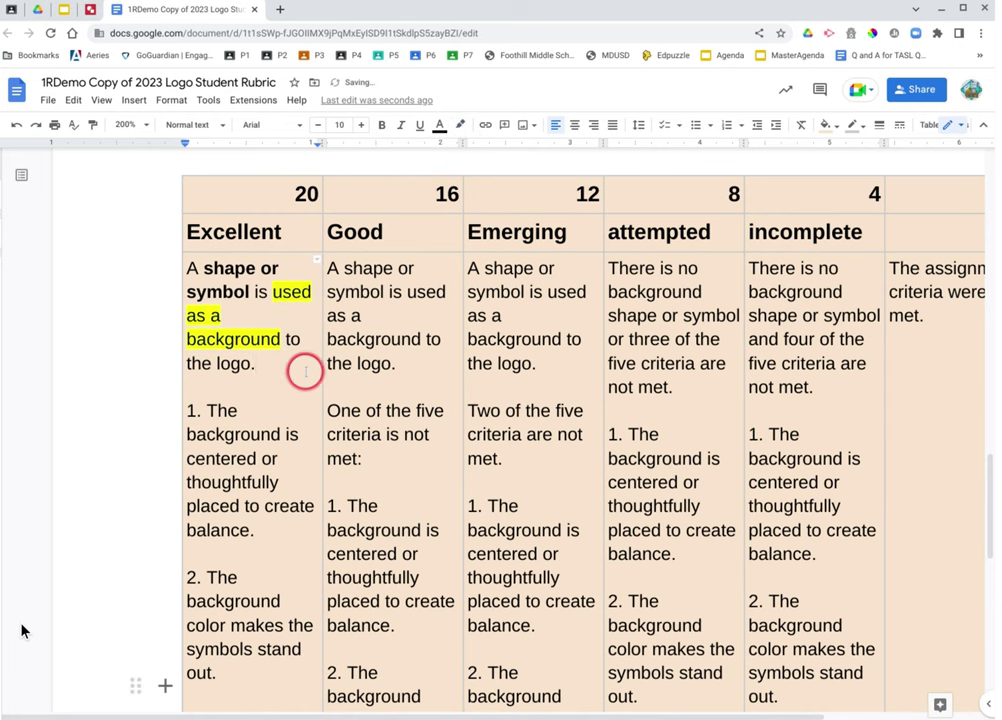
In item 1, bold 'background' and highlight 'is centered or thoughtfully placed' yellow
scroll(298, 367, "down", 3)
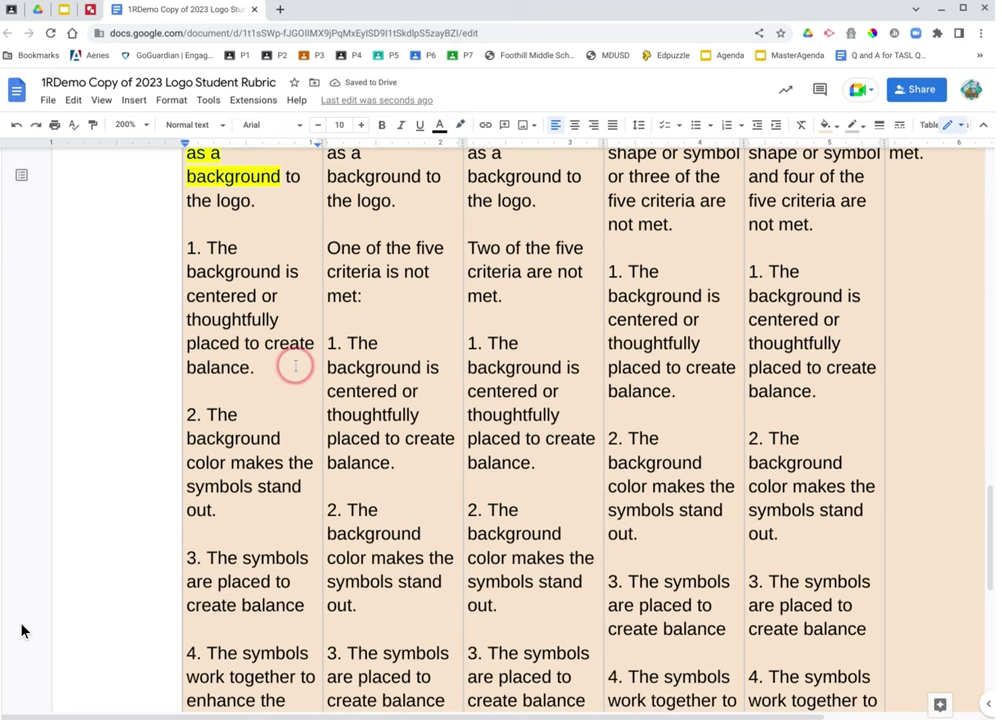
scroll(280, 352, "down", 1)
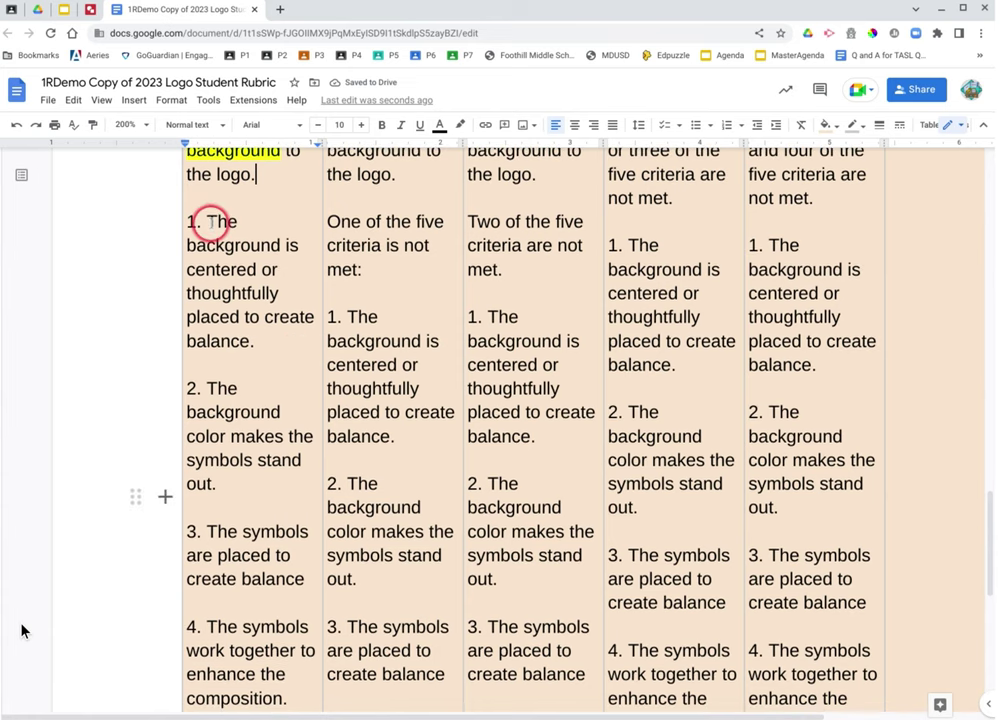
left_click_drag(208, 221, 226, 229)
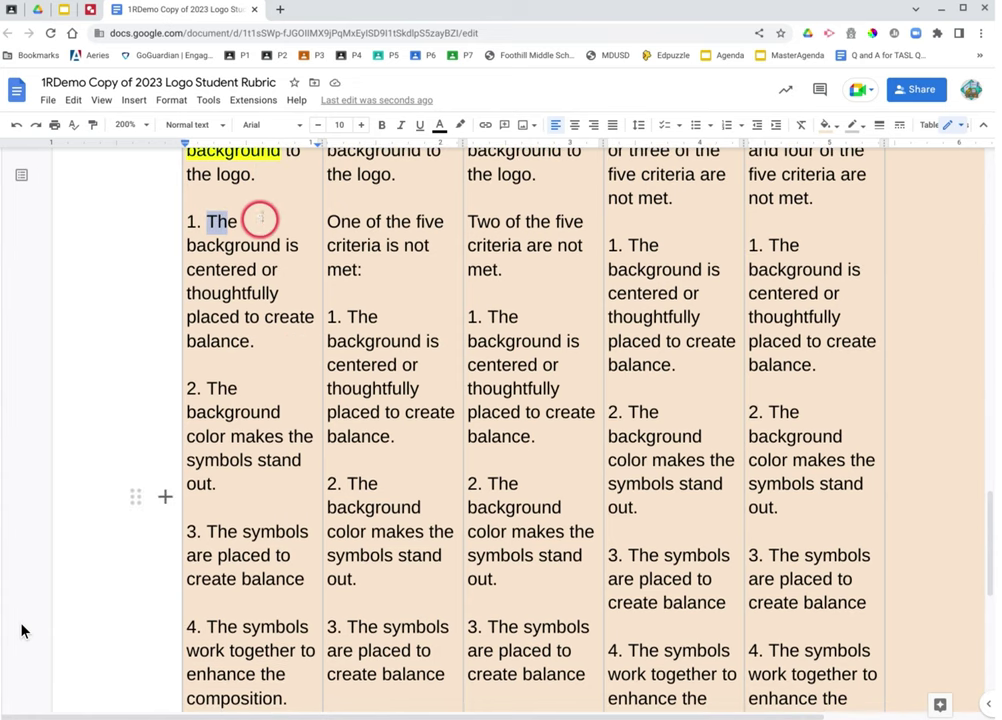
left_click(188, 245)
left_click_drag(188, 245, 280, 245)
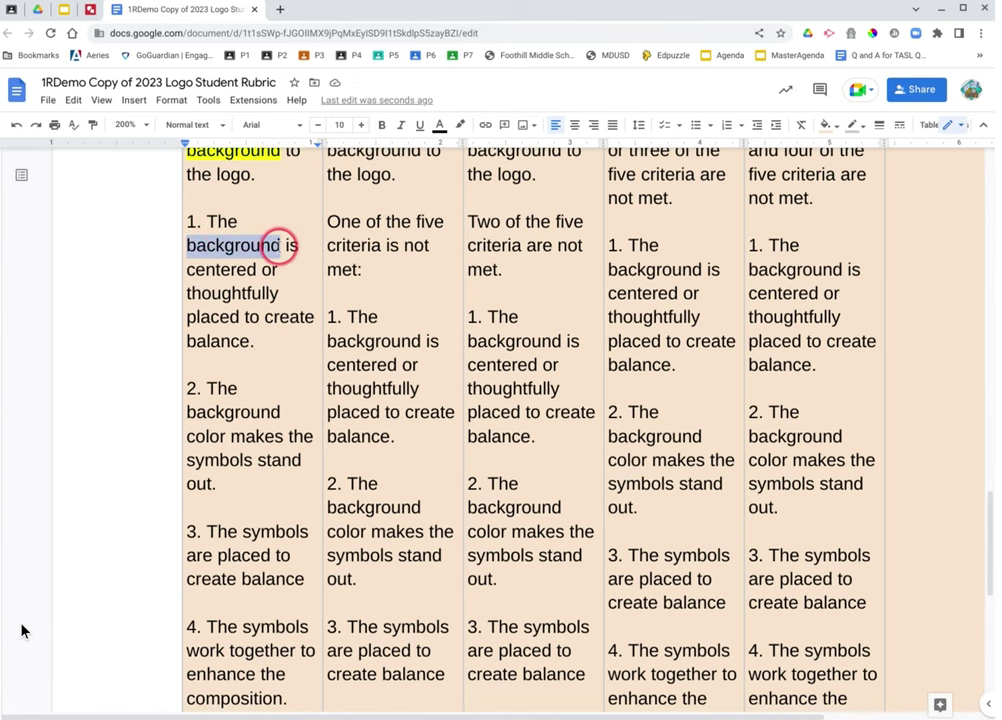
key("ctrl+b")
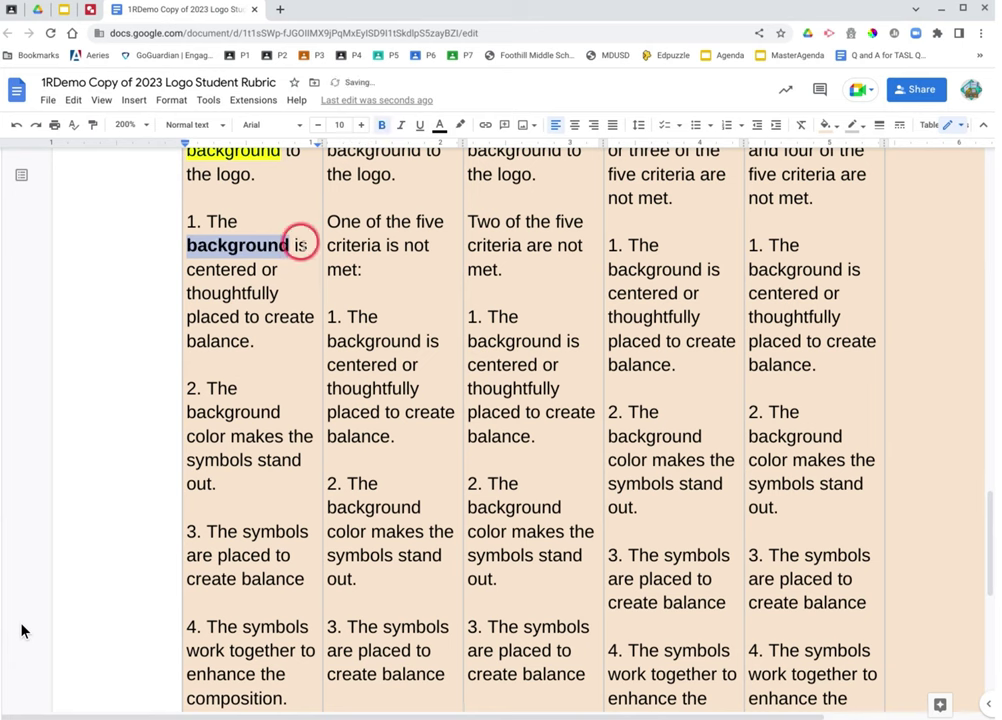
left_click_drag(292, 245, 248, 316)
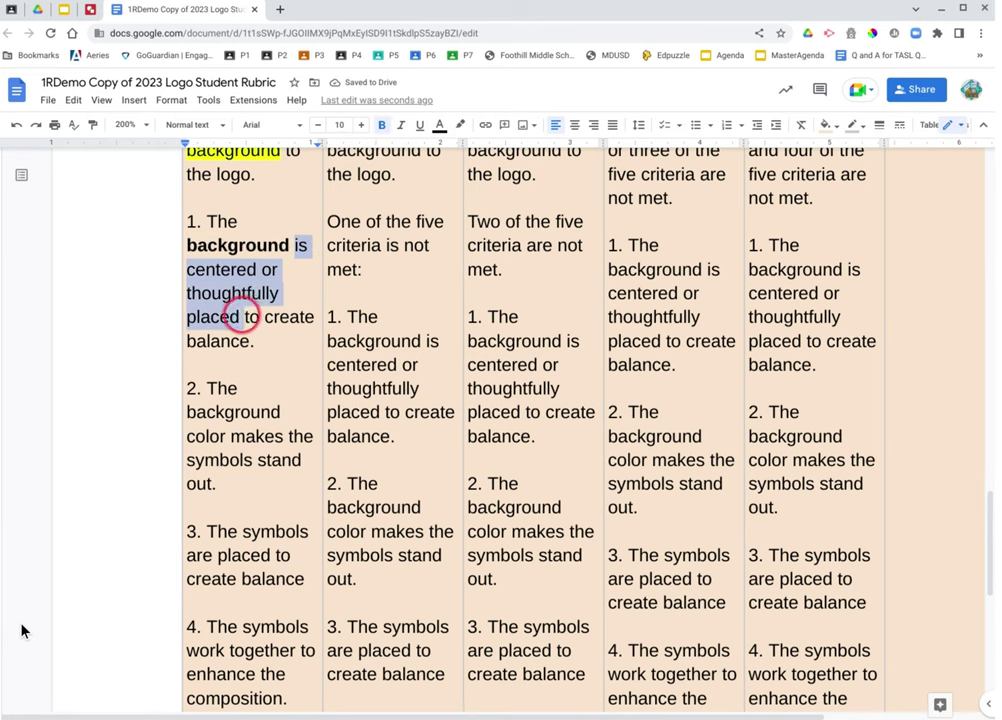
left_click(460, 125)
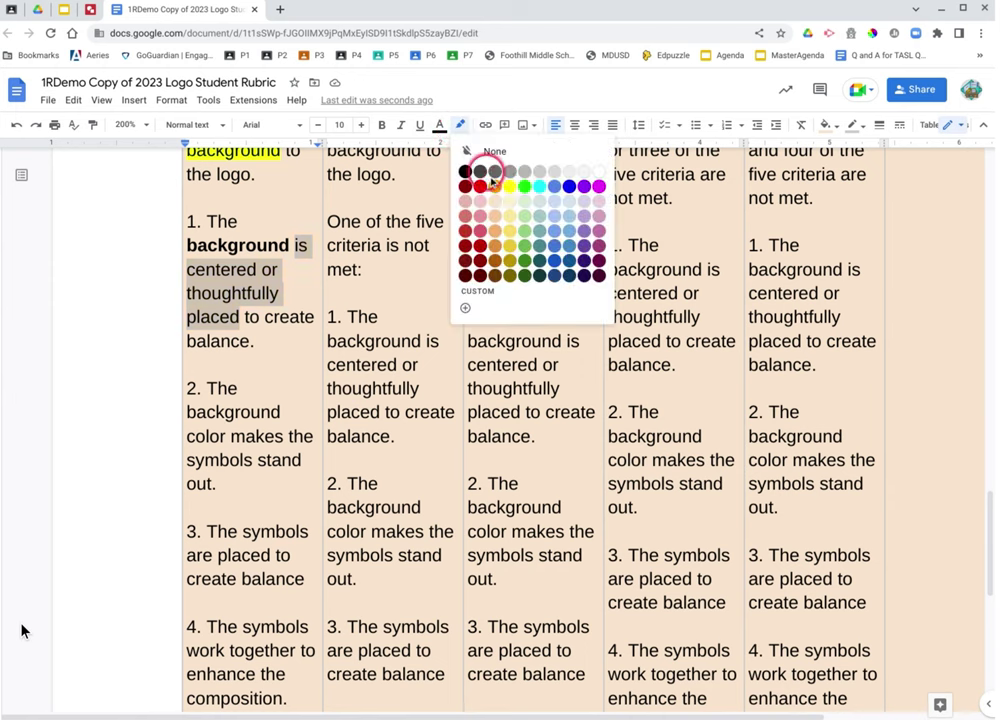
left_click(509, 187)
left_click(283, 269)
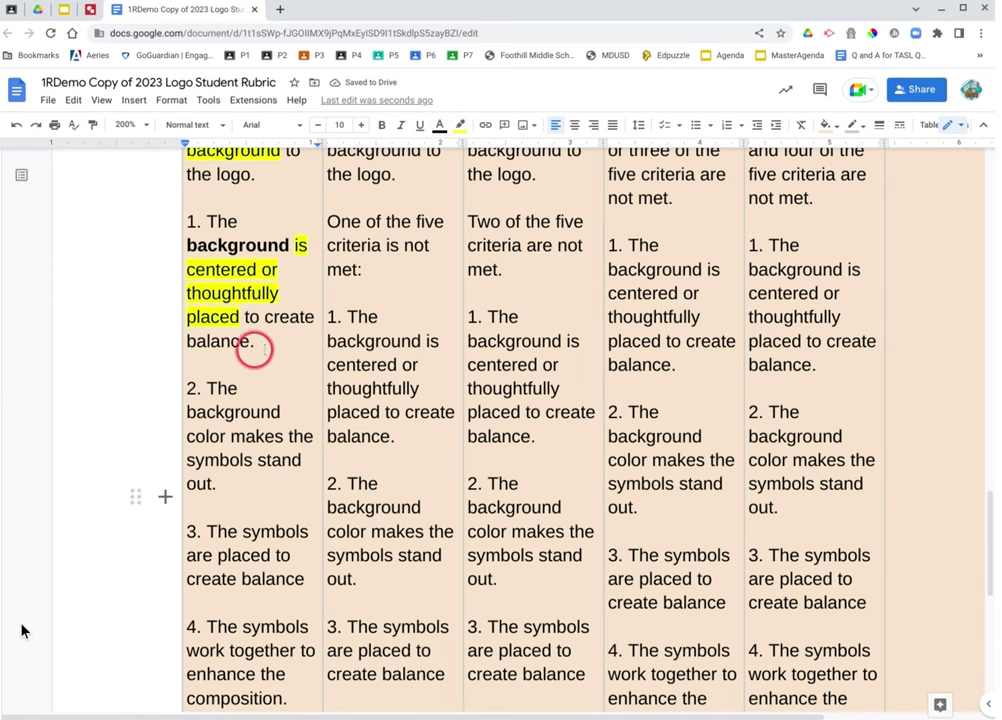
scroll(264, 358, "down", 2)
scroll(264, 352, "down", 1)
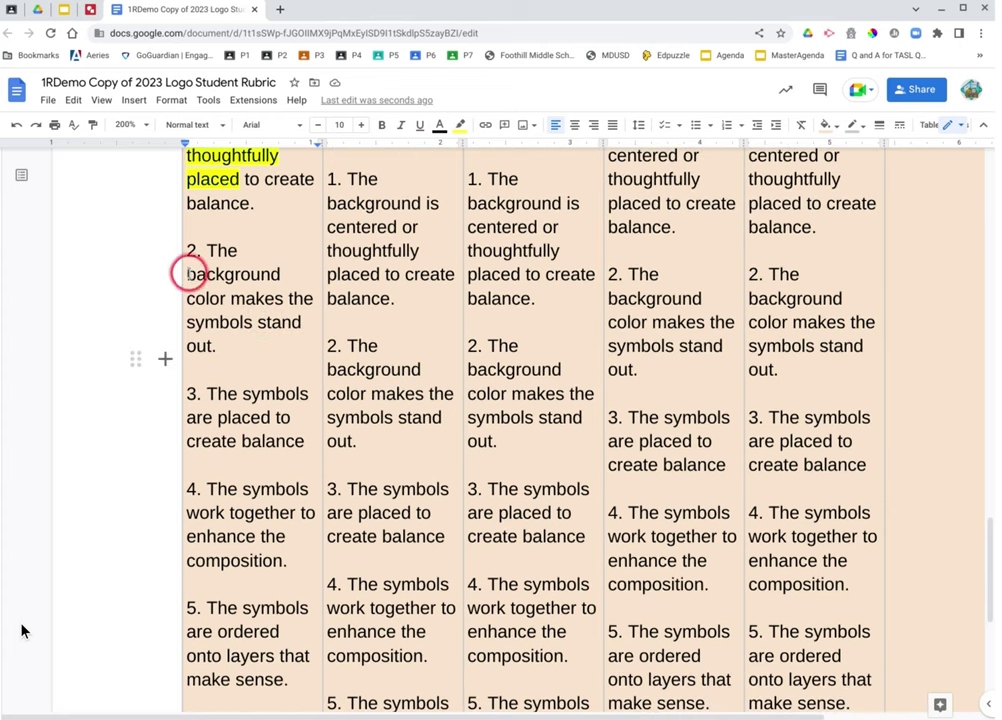
In item 2, bold 'background color' and highlight 'makes the symbols stand out' yellow
left_click_drag(186, 272, 278, 272)
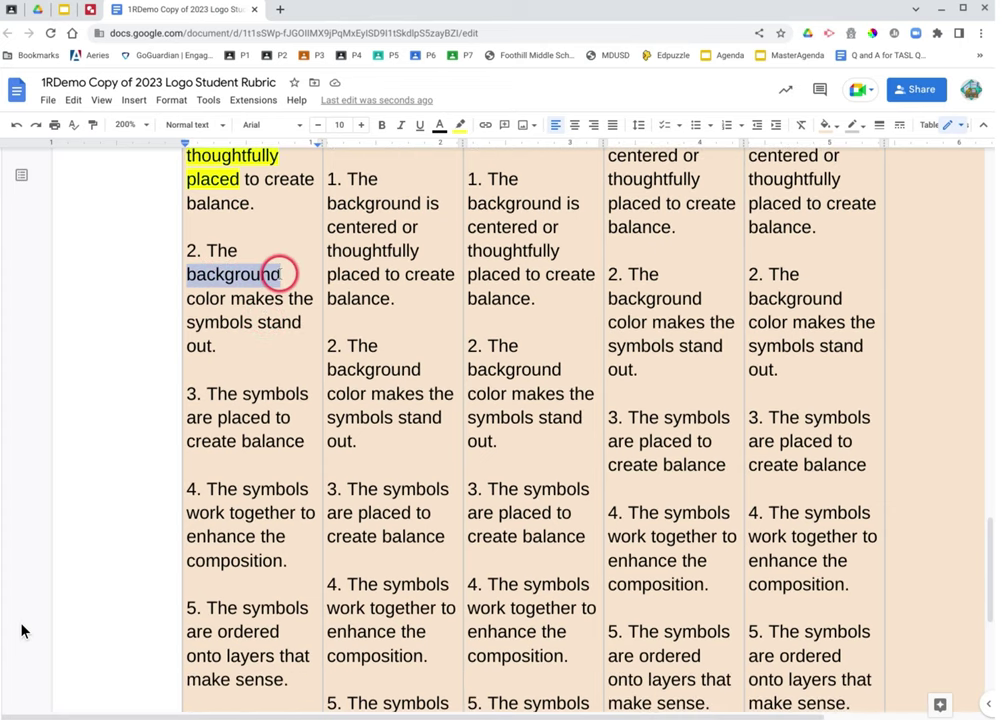
left_click(384, 124)
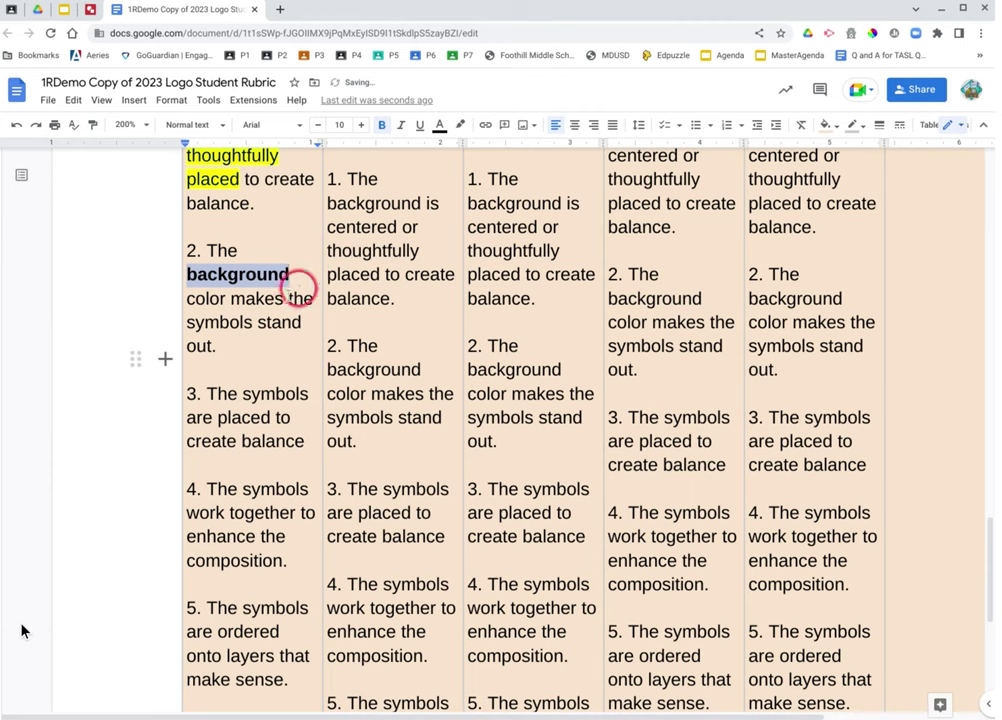
left_click_drag(184, 302, 226, 298)
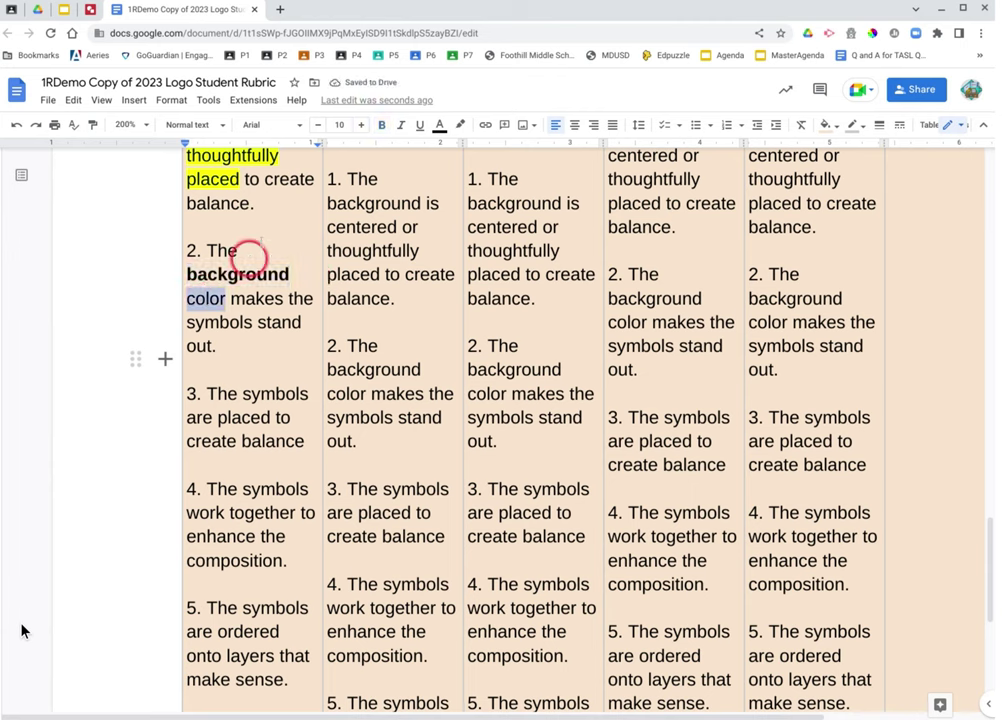
left_click(384, 124)
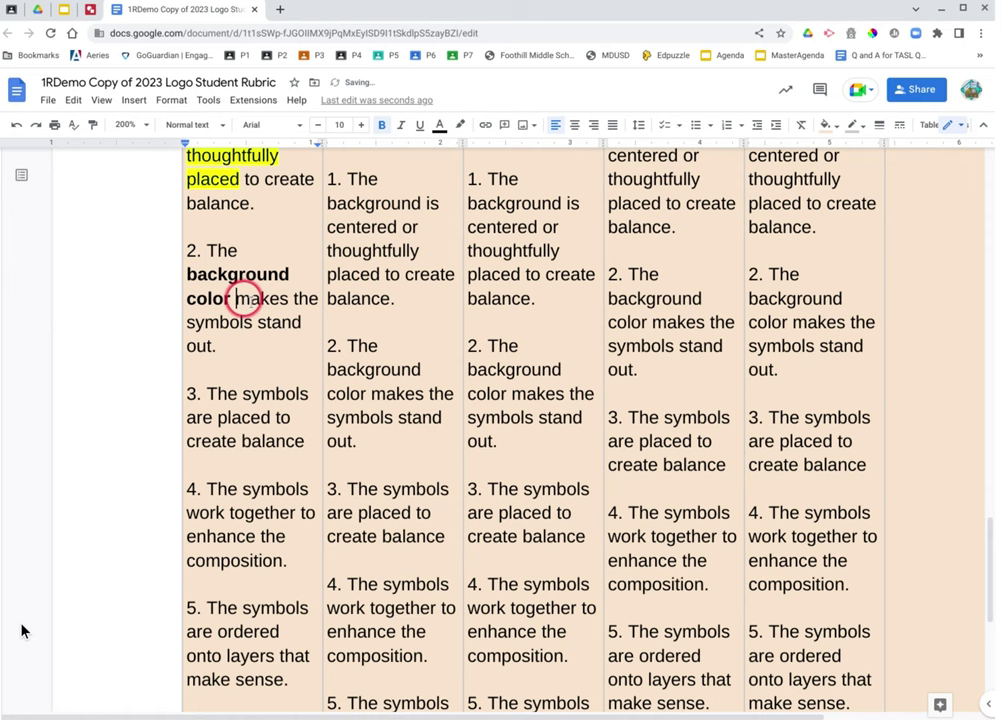
left_click_drag(240, 298, 285, 340)
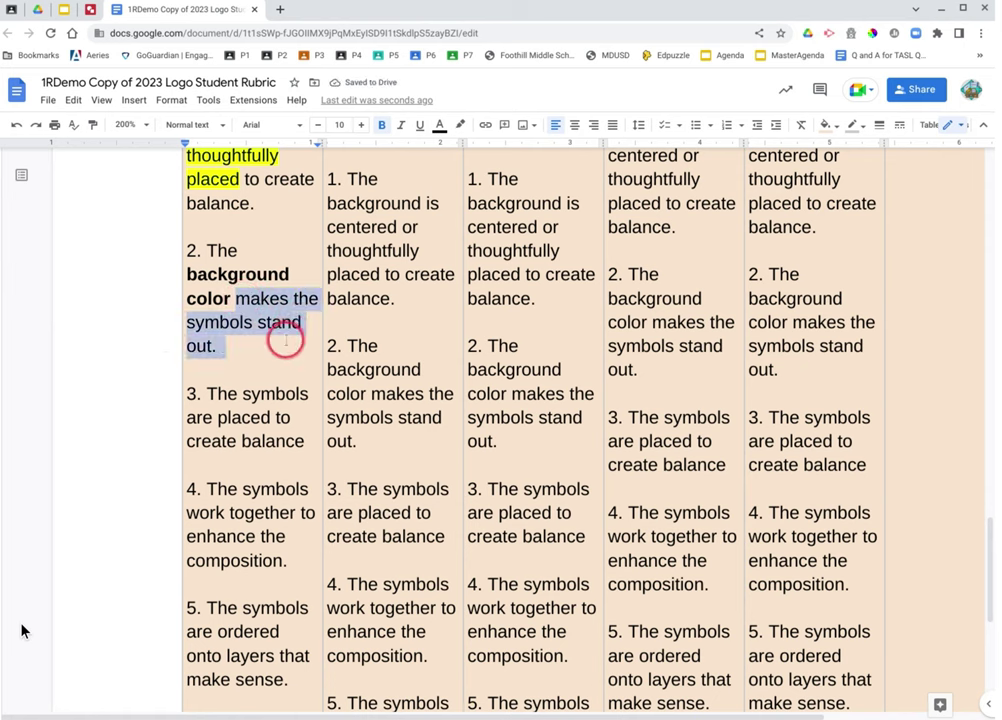
left_click(459, 124)
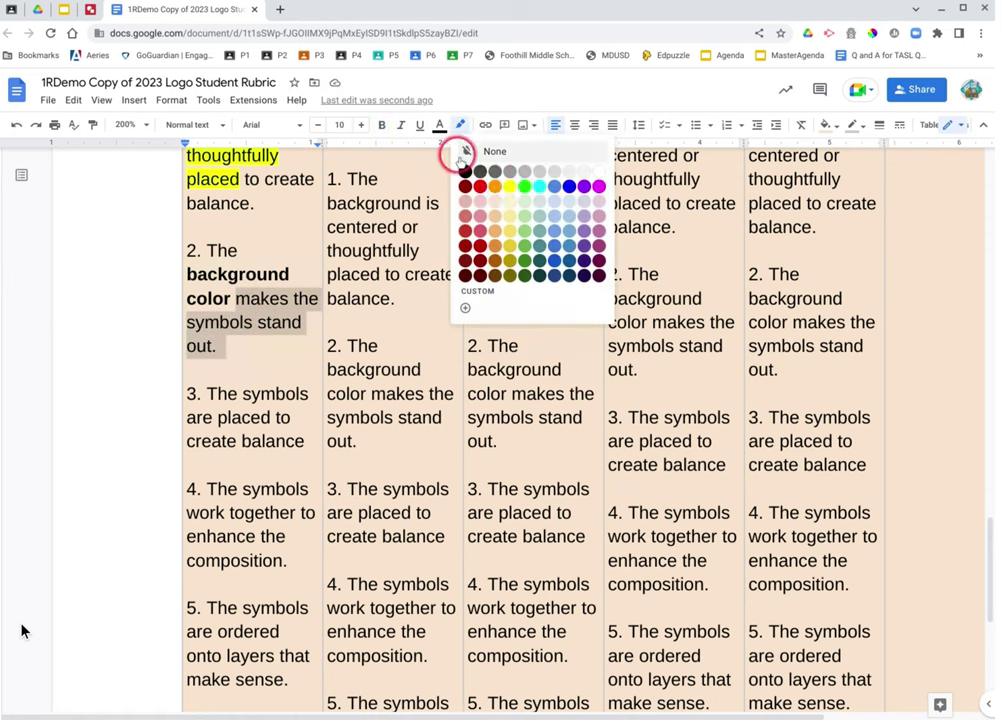
left_click(509, 186)
left_click(299, 352)
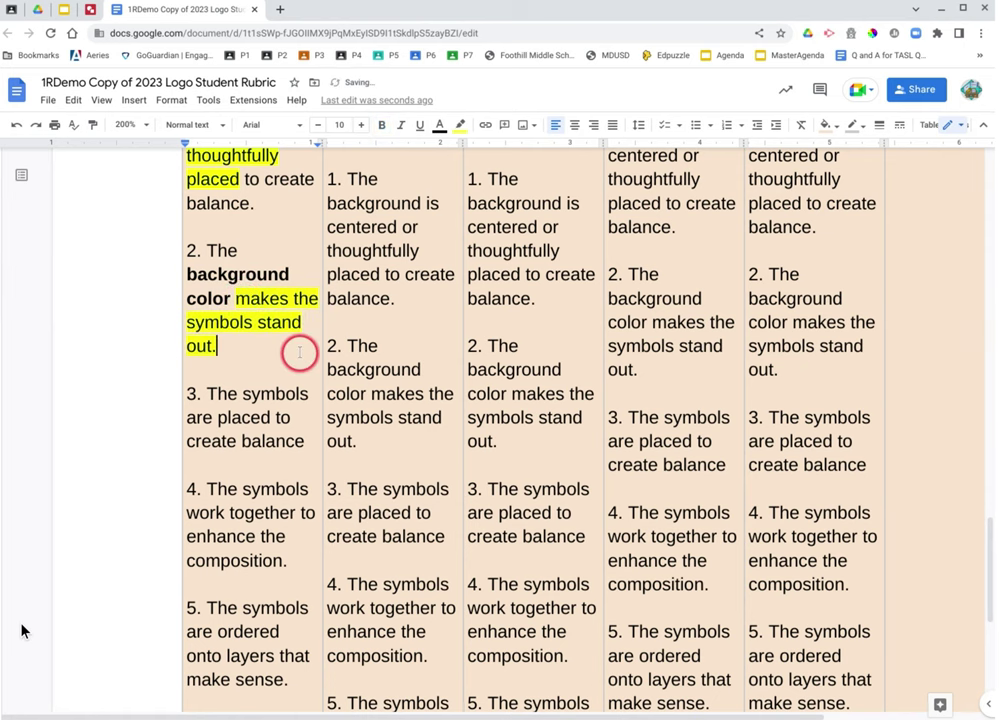
scroll(299, 352, "down", 2)
In item 3, bold 'symbols' and highlight 'are placed to create balance' yellow
left_click_drag(244, 305, 306, 310)
left_click(381, 125)
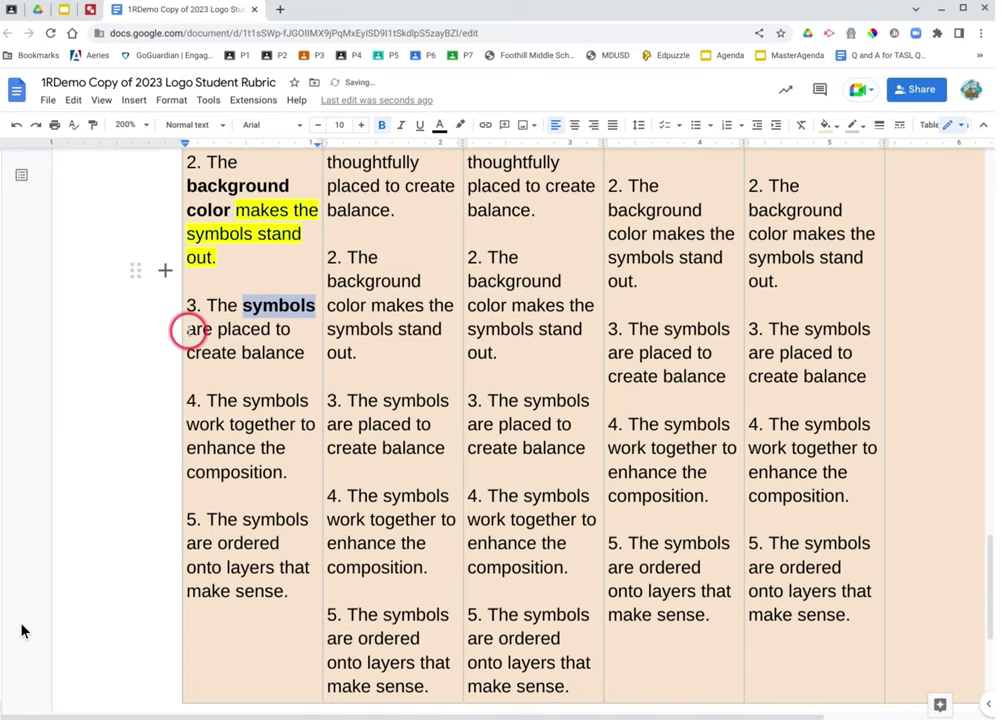
left_click_drag(187, 330, 300, 352)
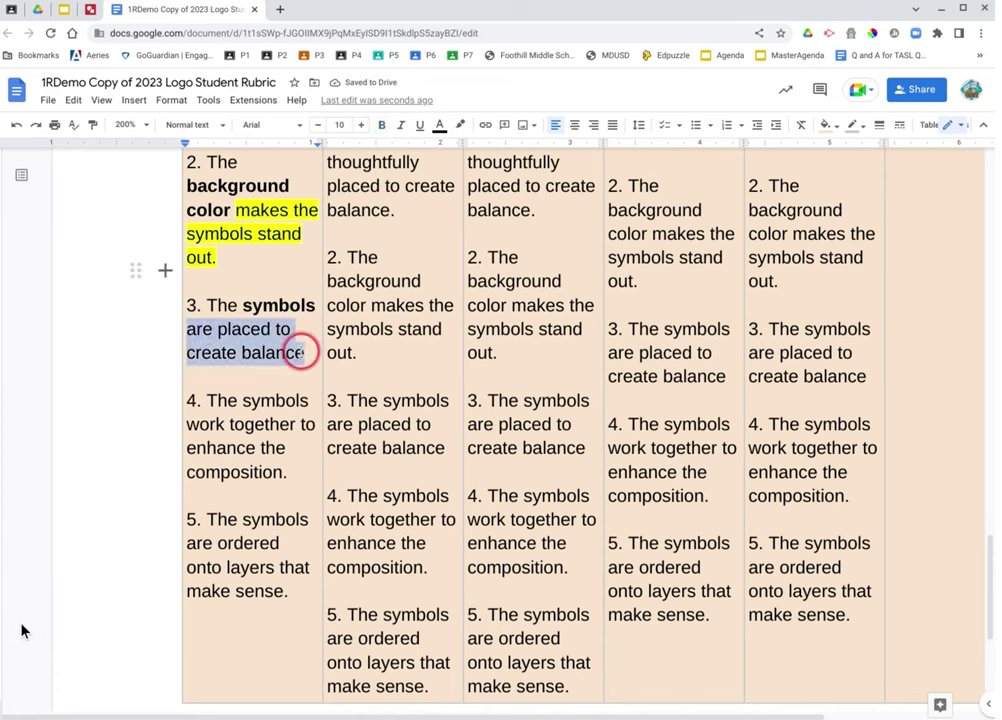
left_click(460, 125)
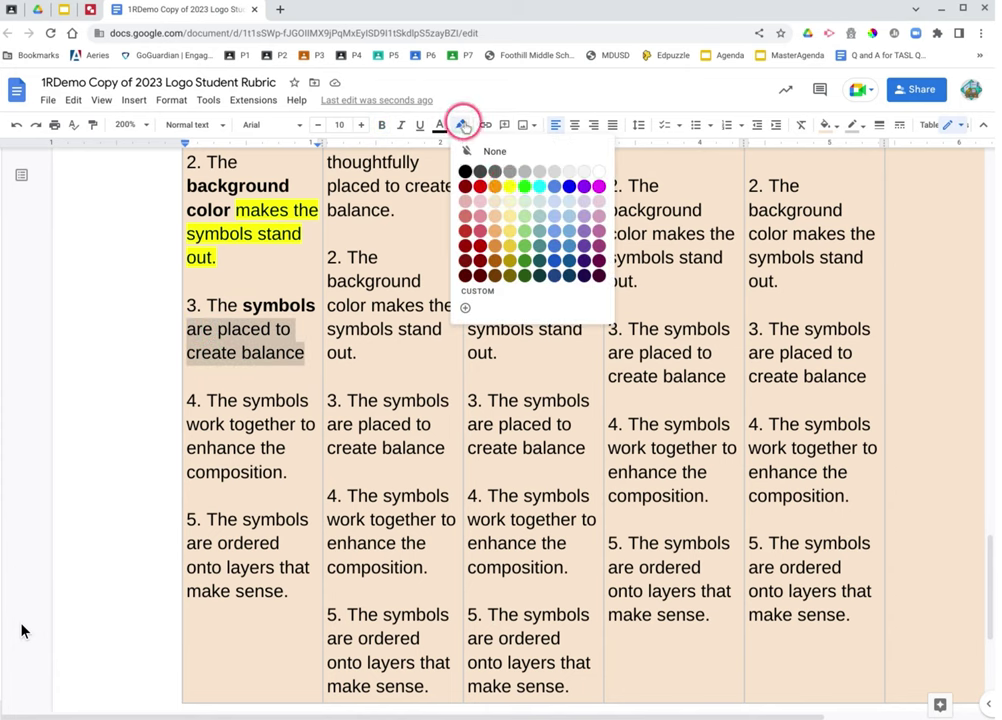
left_click(508, 187)
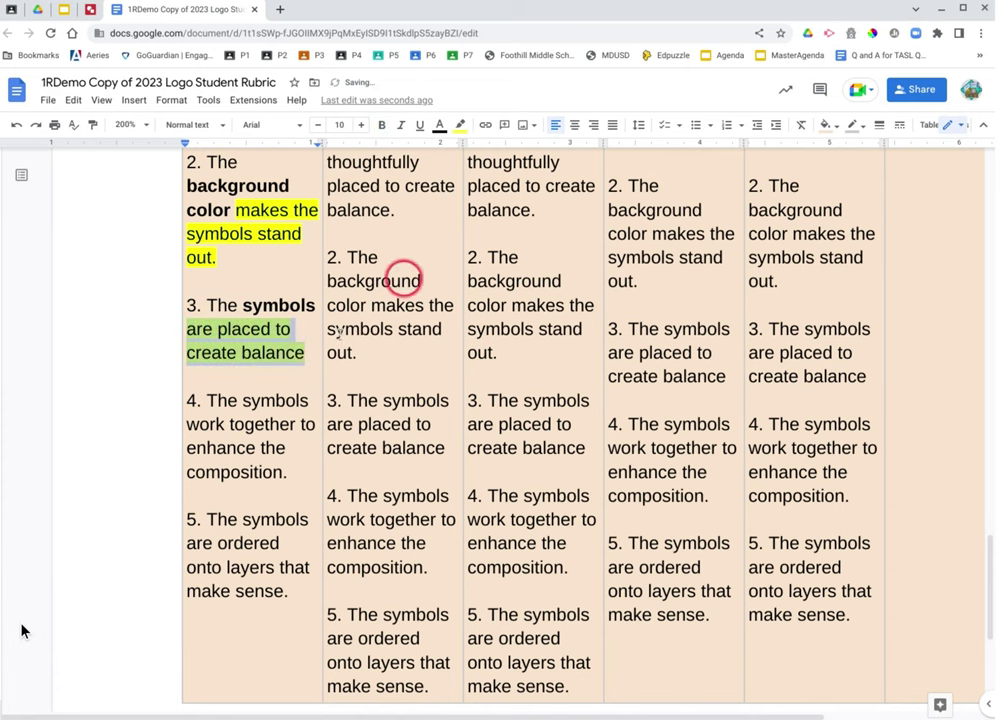
left_click(300, 369)
scroll(306, 372, "down", 1)
scroll(306, 374, "down", 1)
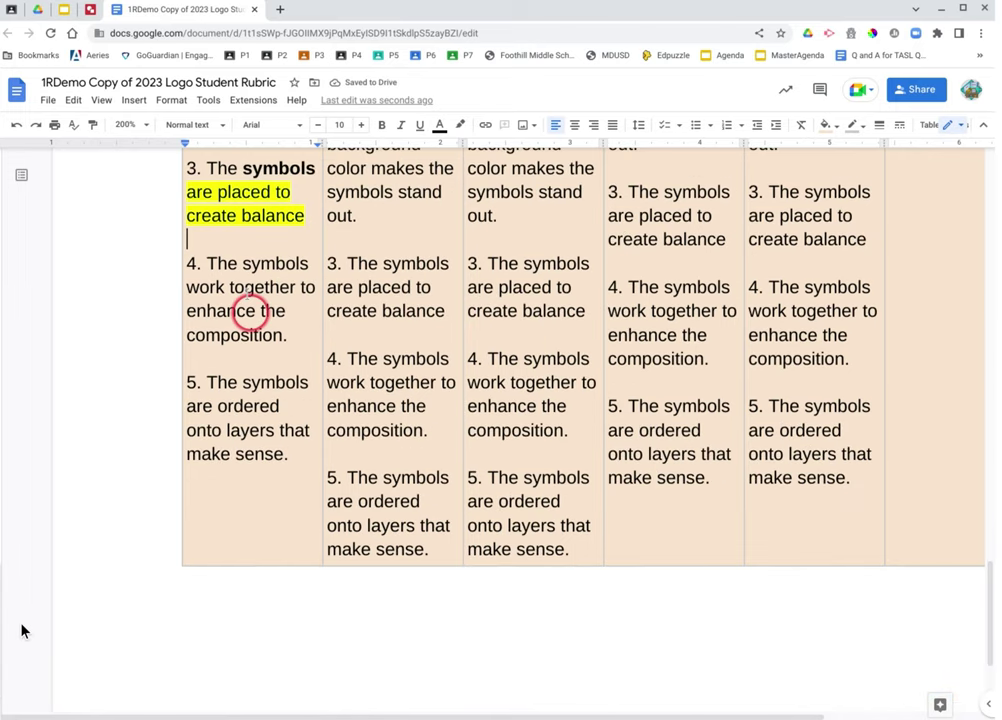
In item 4, bold 'symbols' and highlight 'work together to enhance the composition' yellow
left_click_drag(244, 263, 312, 262)
left_click(381, 124)
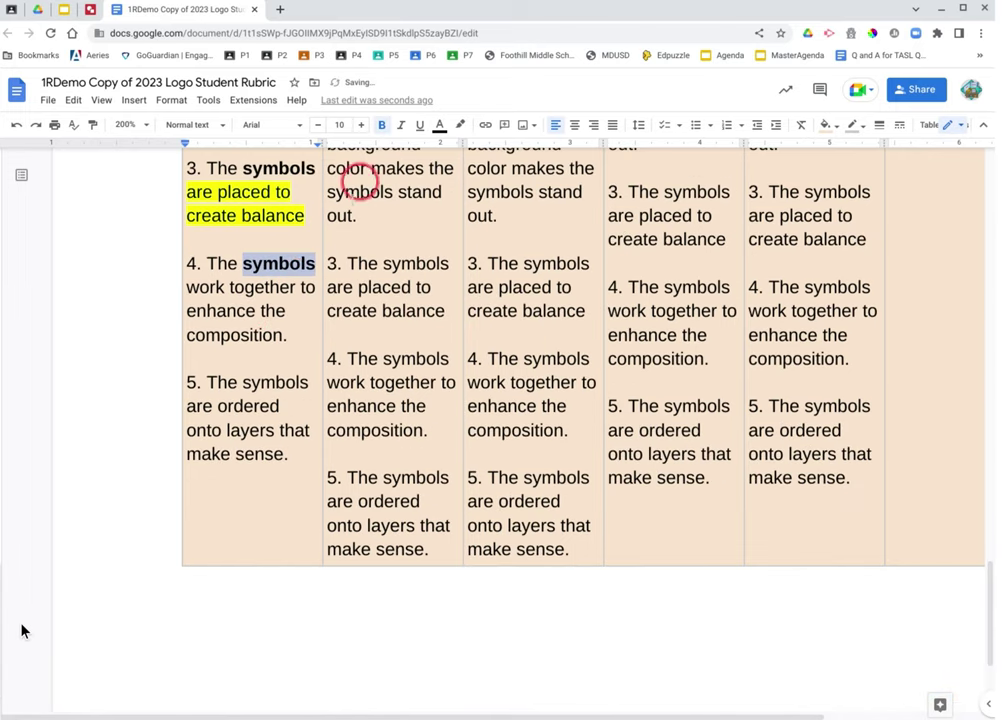
left_click(303, 243)
mouse_move(190, 287)
left_mouse_down()
mouse_move(273, 289)
mouse_move(306, 313)
mouse_move(283, 336)
left_mouse_up()
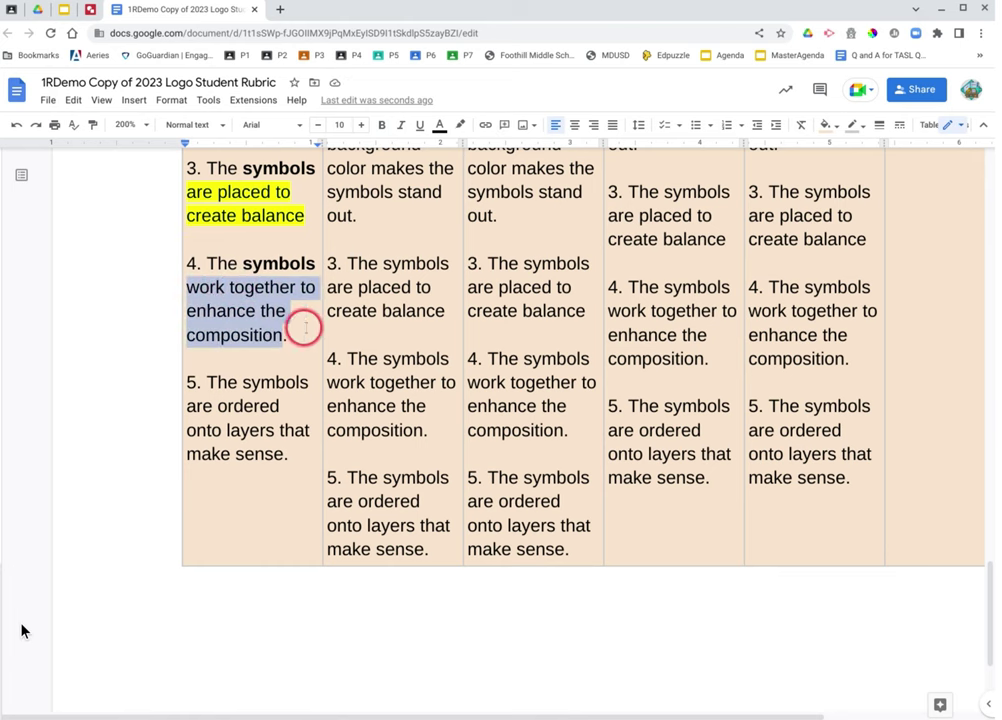
left_click(460, 124)
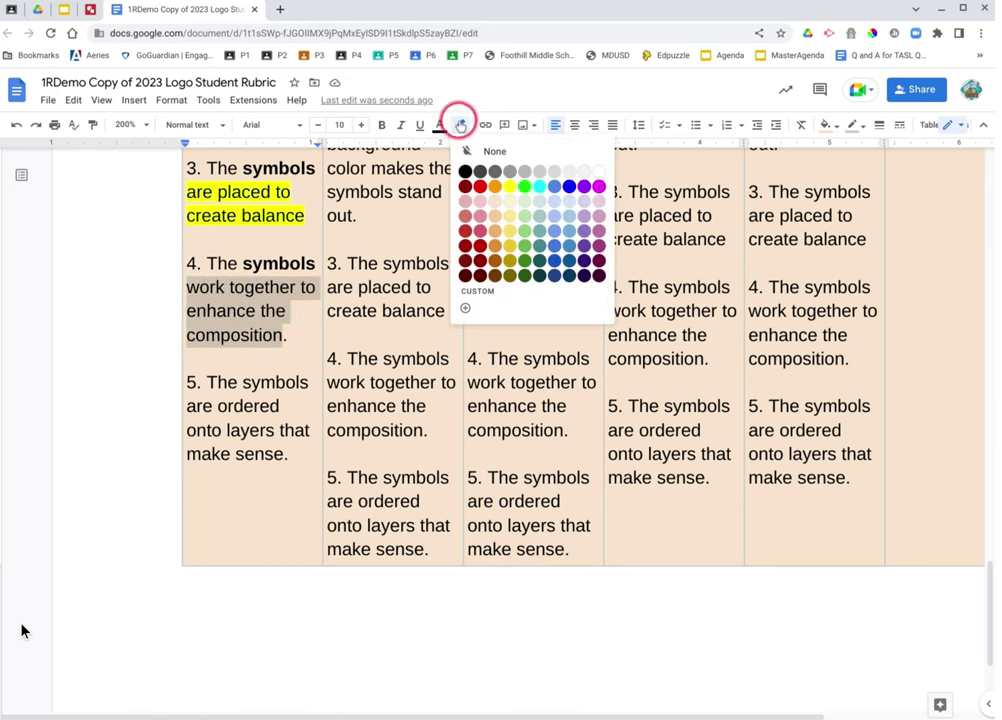
left_click(511, 188)
left_click(268, 358)
scroll(275, 340, "down", 1)
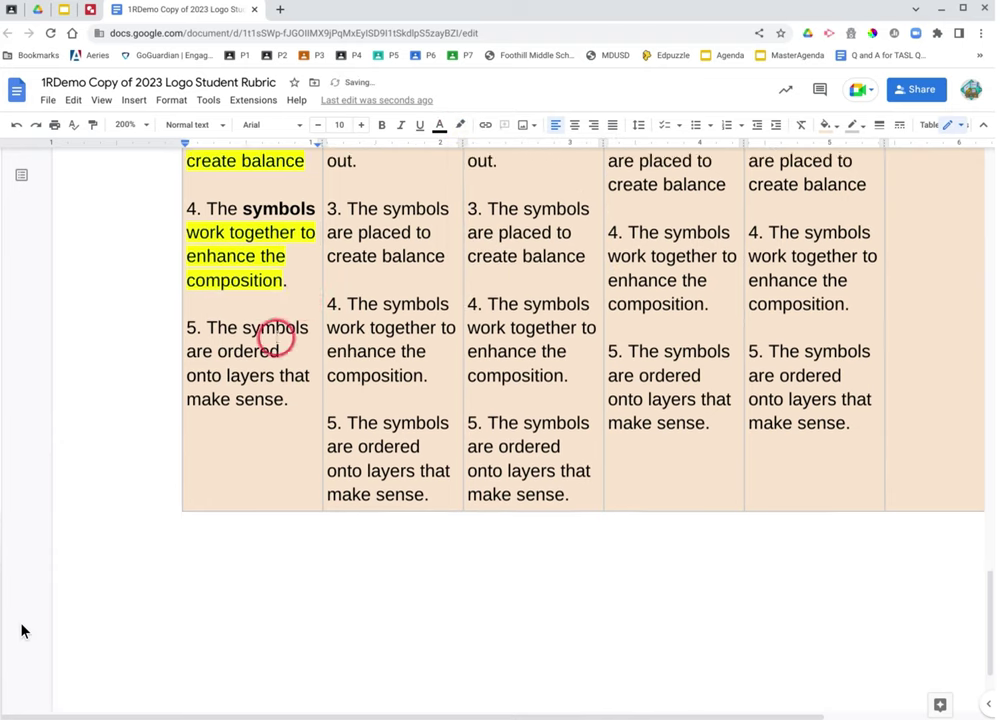
scroll(275, 340, "down", 1)
In item 5, bold 'symbols' and highlight 'are ordered onto layers' yellow
left_click_drag(240, 268, 301, 270)
left_click(381, 125)
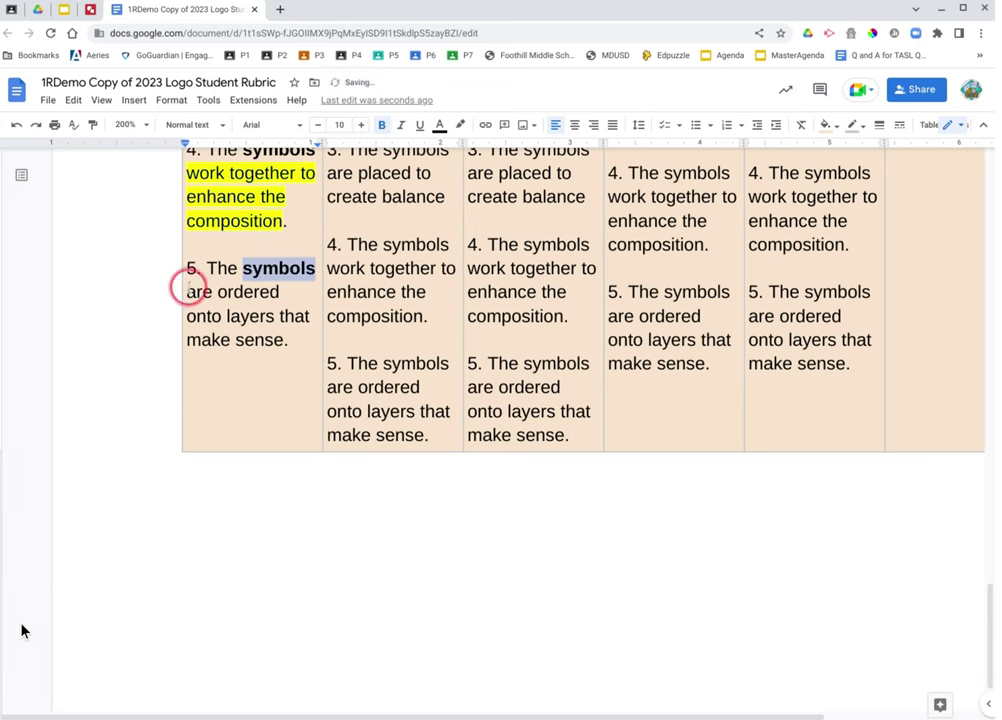
left_click_drag(192, 290, 265, 316)
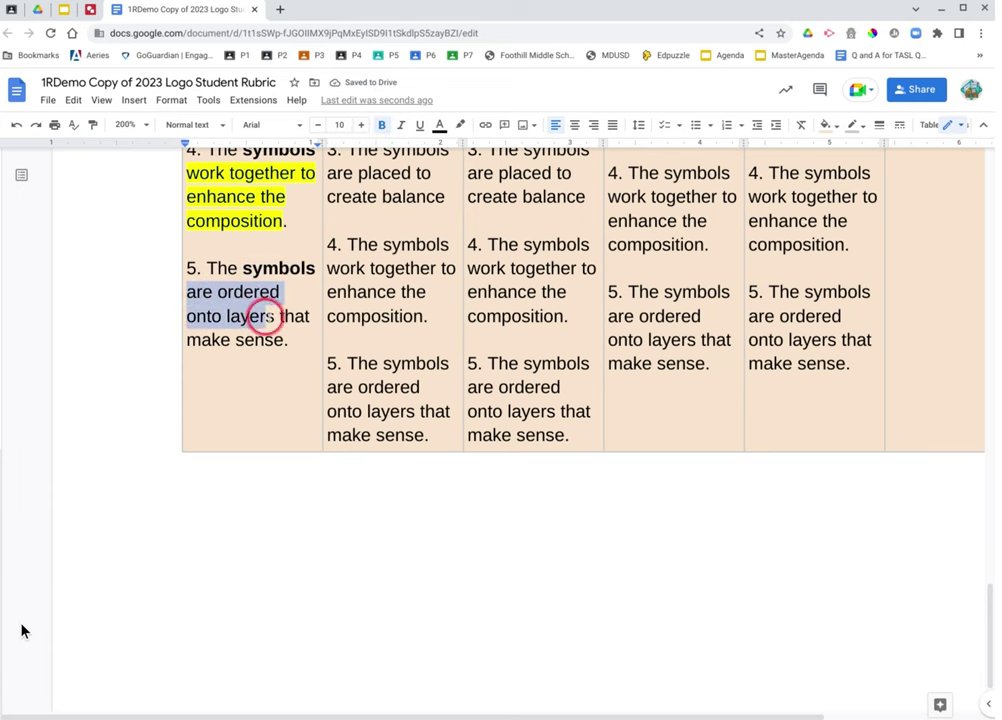
left_click(459, 124)
left_click(509, 187)
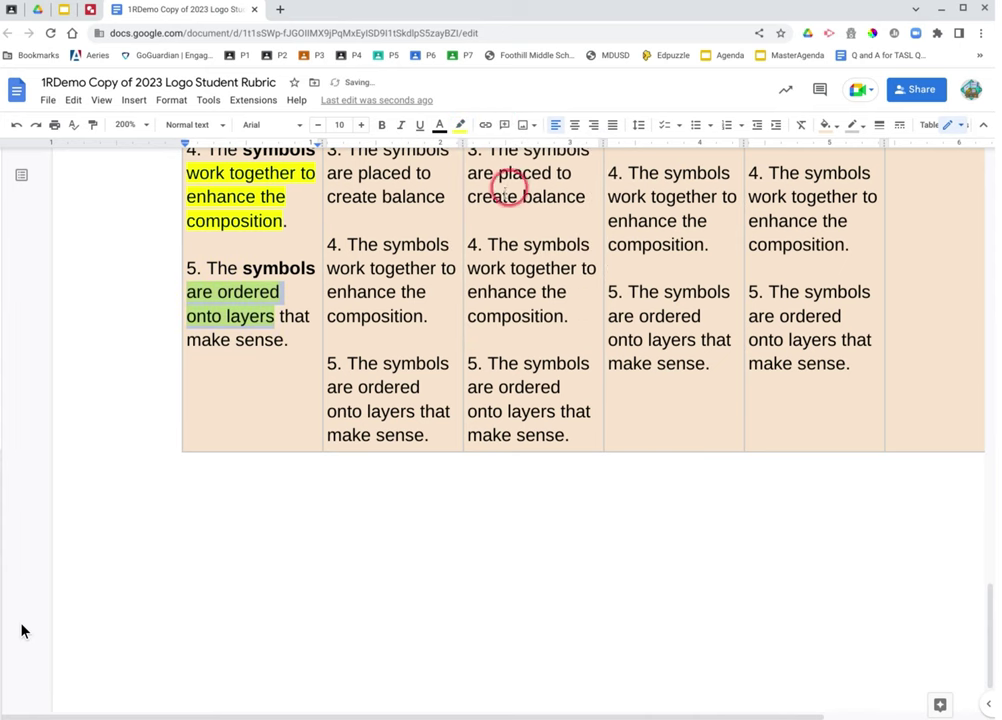
left_click(298, 349)
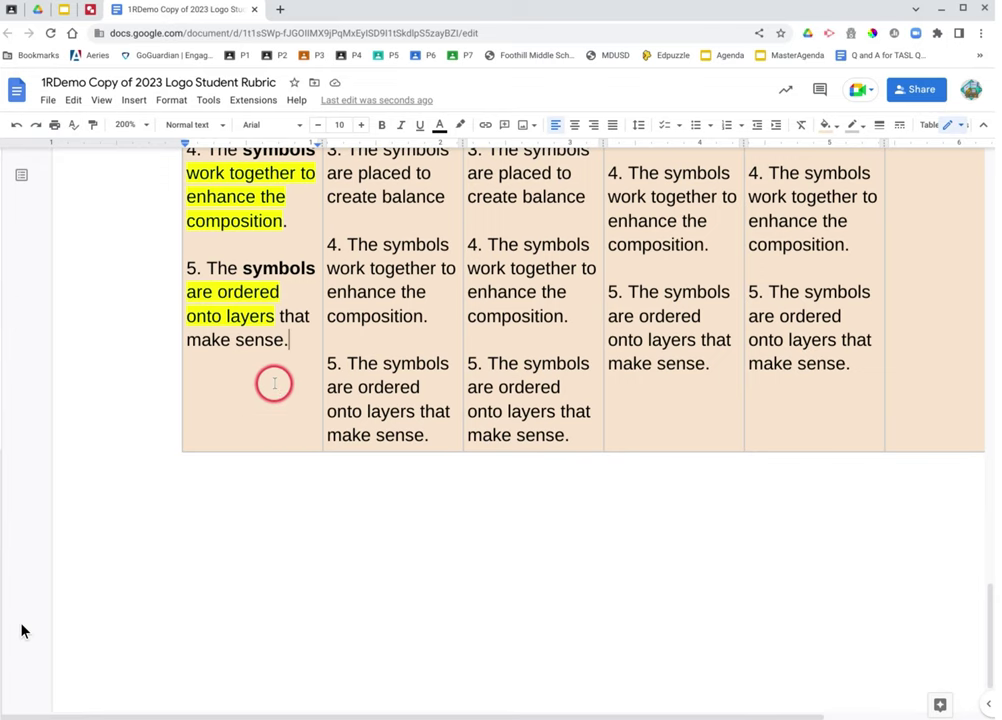
scroll(270, 385, "up", 2)
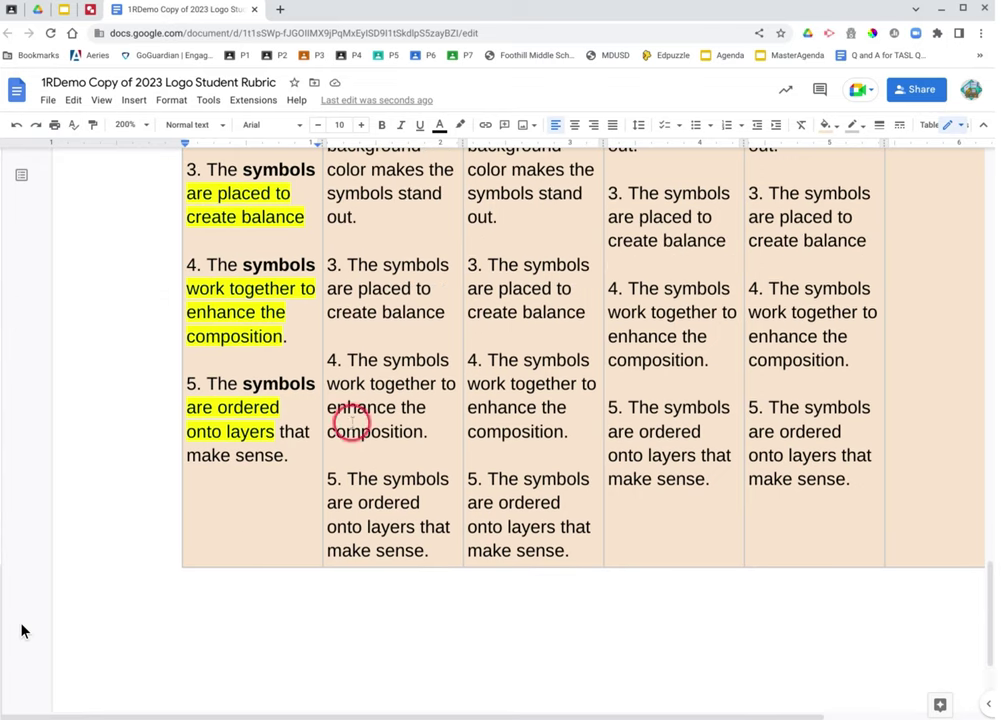
Scroll to the rubric's top and switch to the 'Meiersample 2023 2 Create a Logo' slides tab
scroll(526, 395, "up", 15)
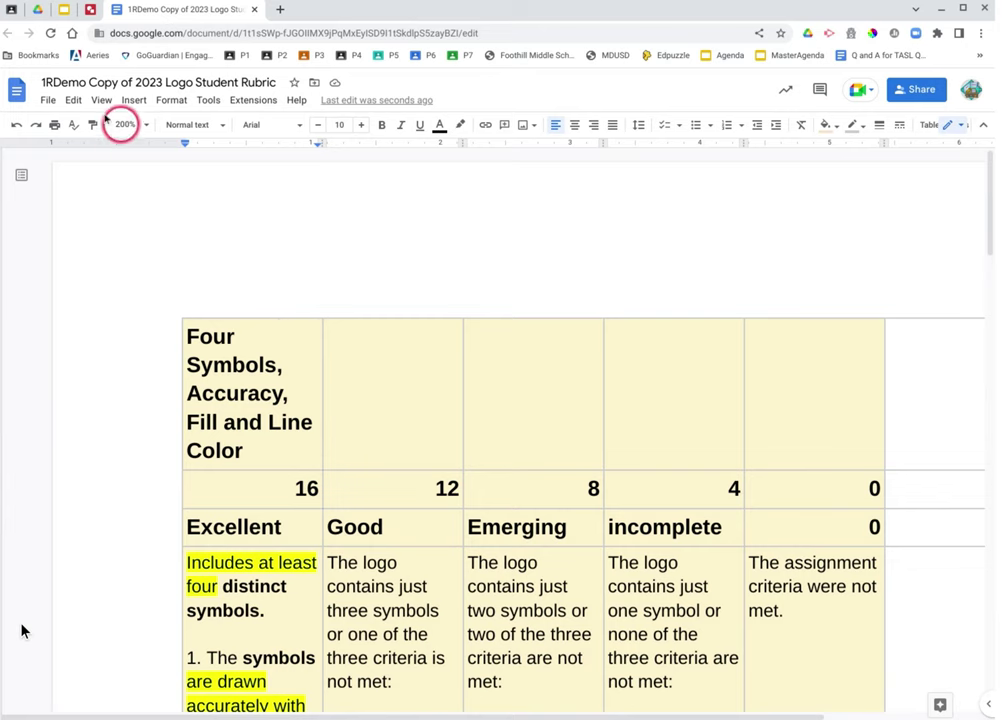
left_click(64, 9)
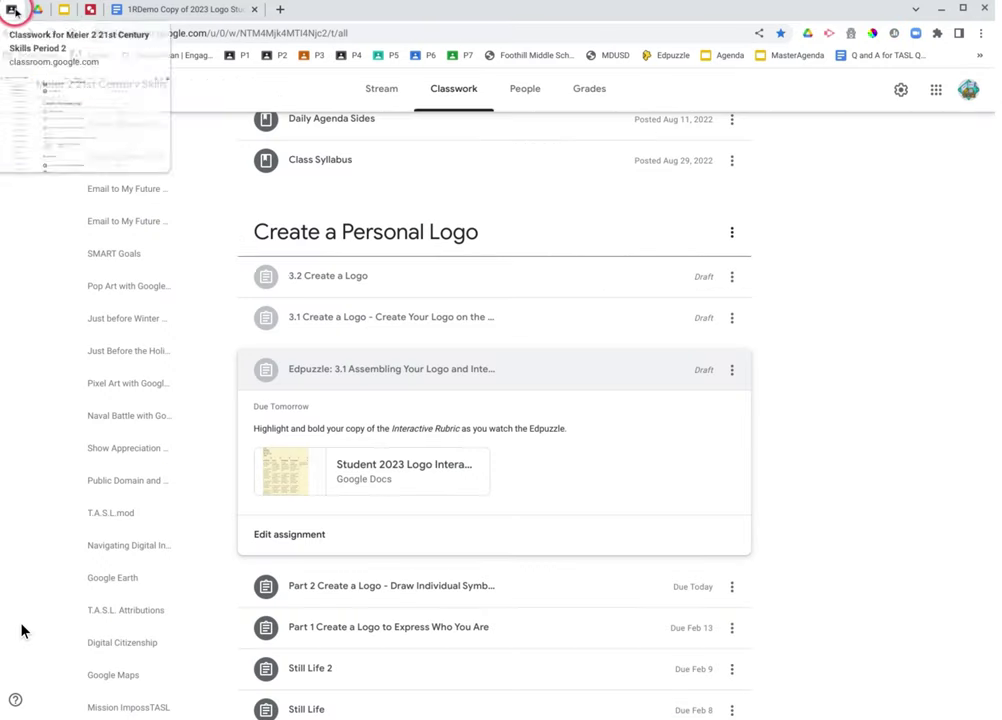
left_click(11, 10)
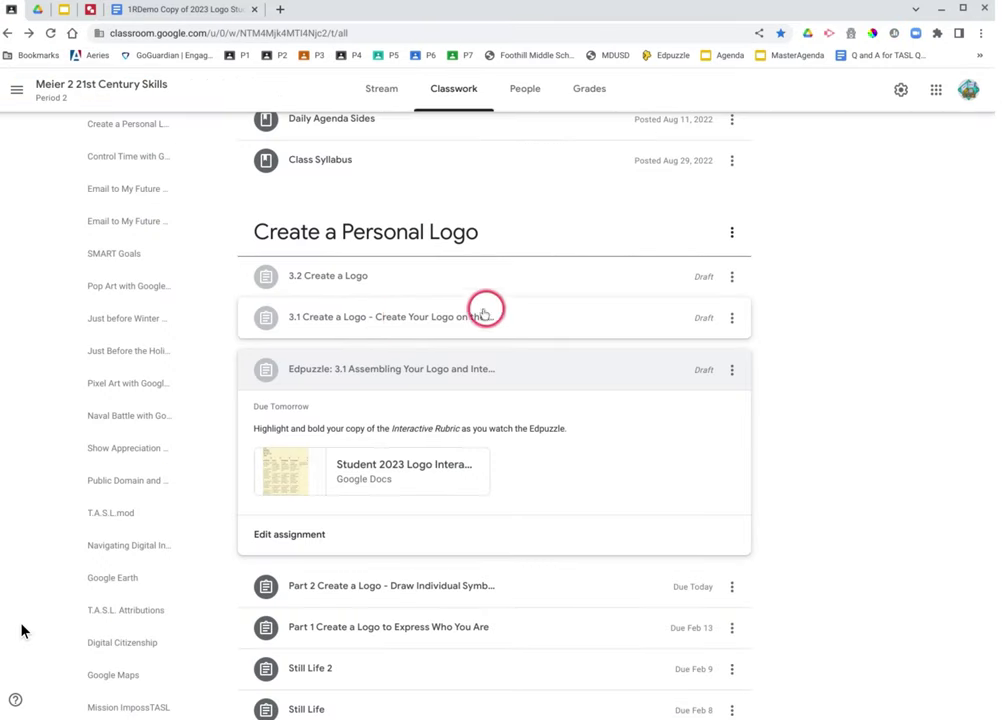
left_click(90, 10)
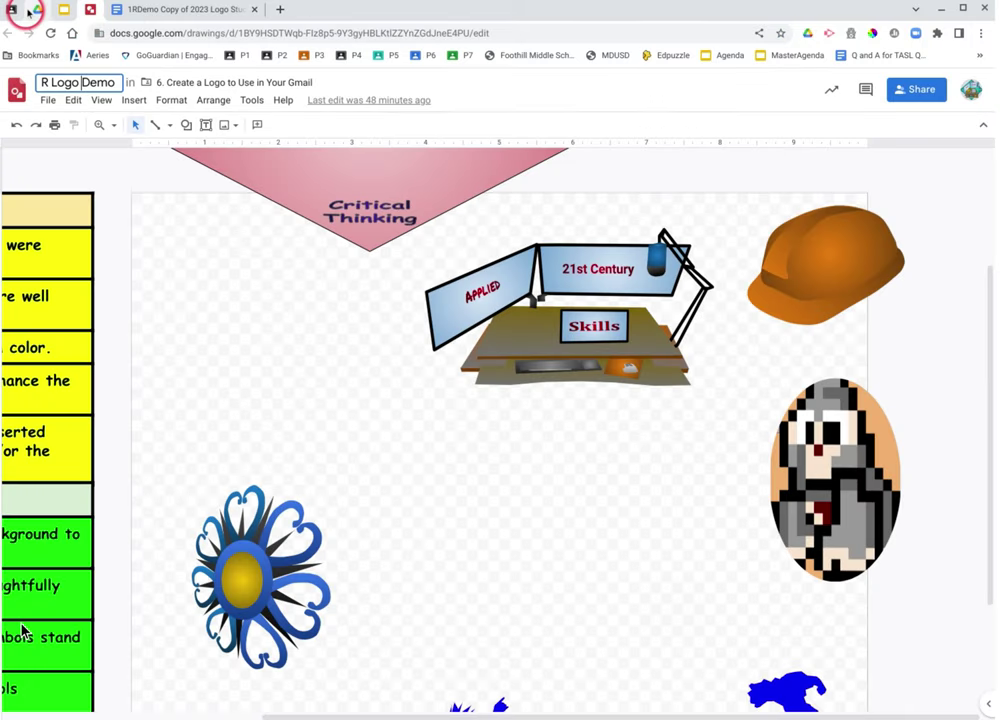
Return to the Create a Logo slides and step down to slide 7
left_click(60, 12)
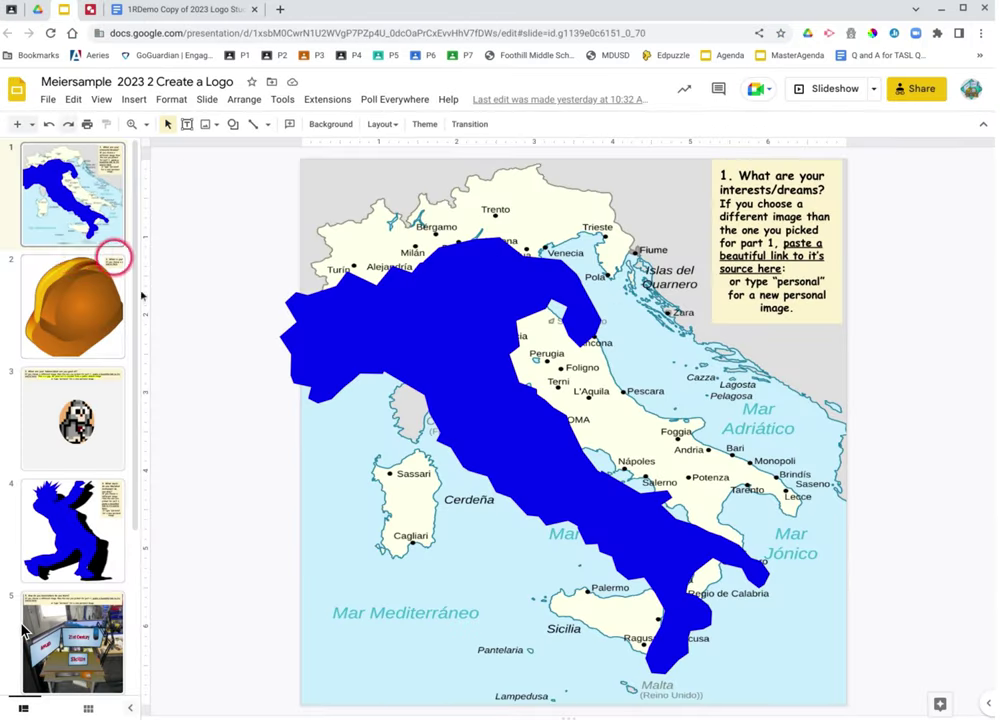
key("Down")
key("Down")
key("Down")
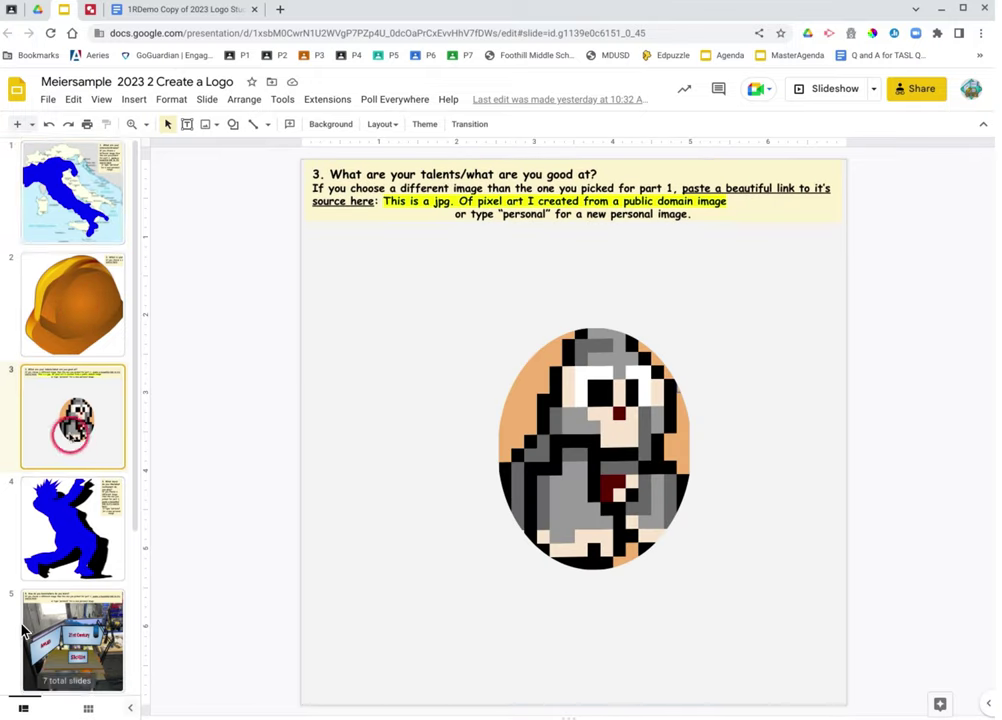
key("Down")
key("Down")
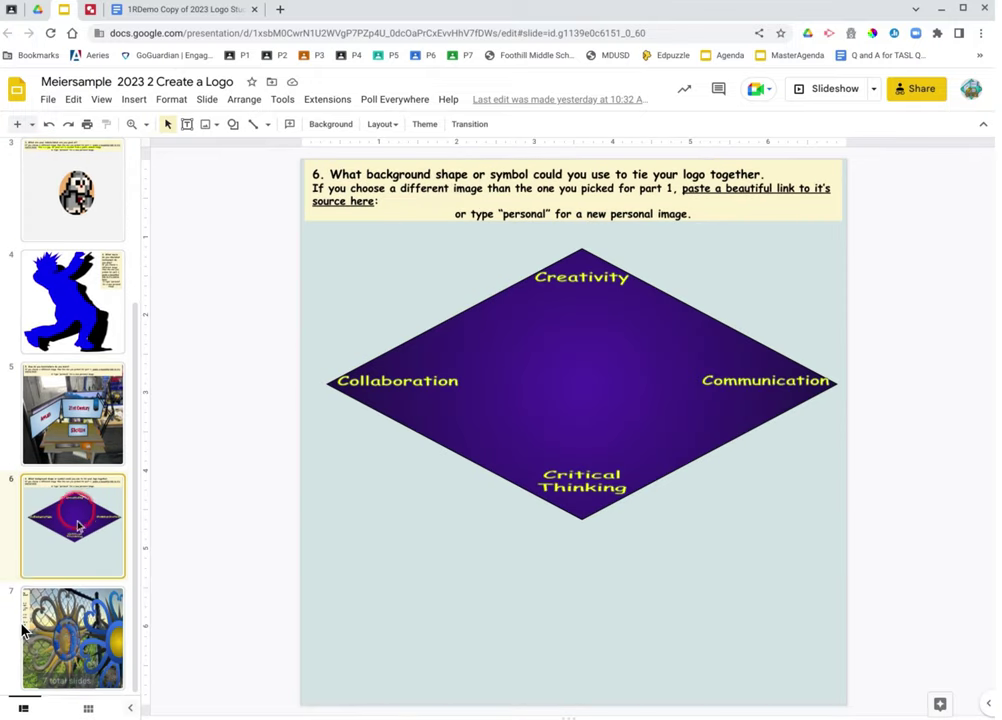
key("Down")
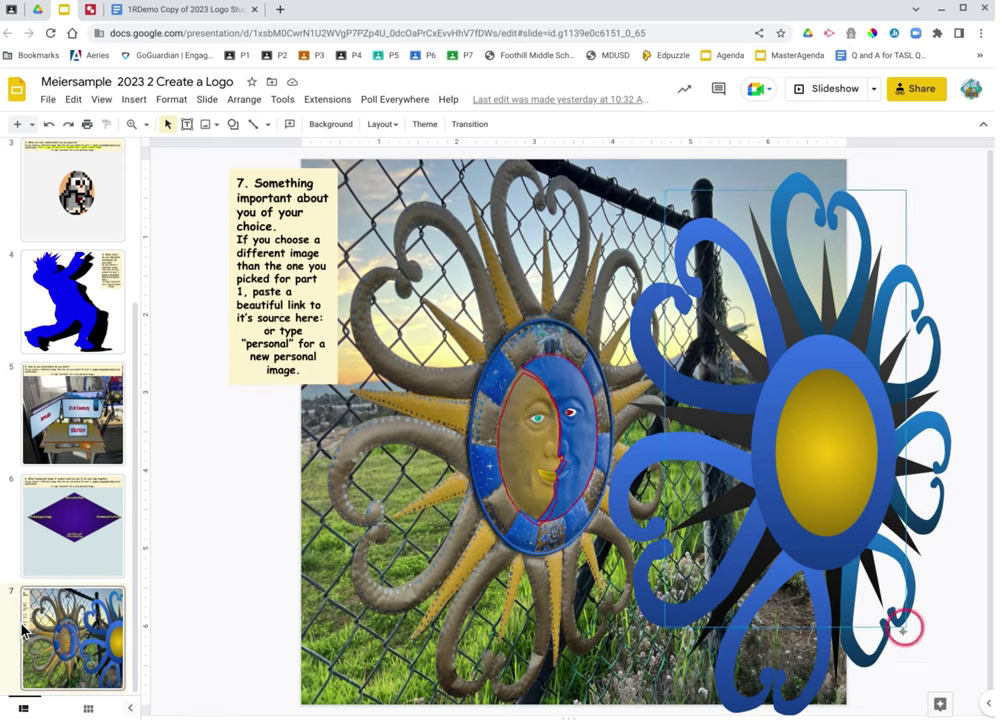
Copy the blue sun picture and switch to the R Logo Demo drawing
left_click(893, 684)
right_click(814, 489)
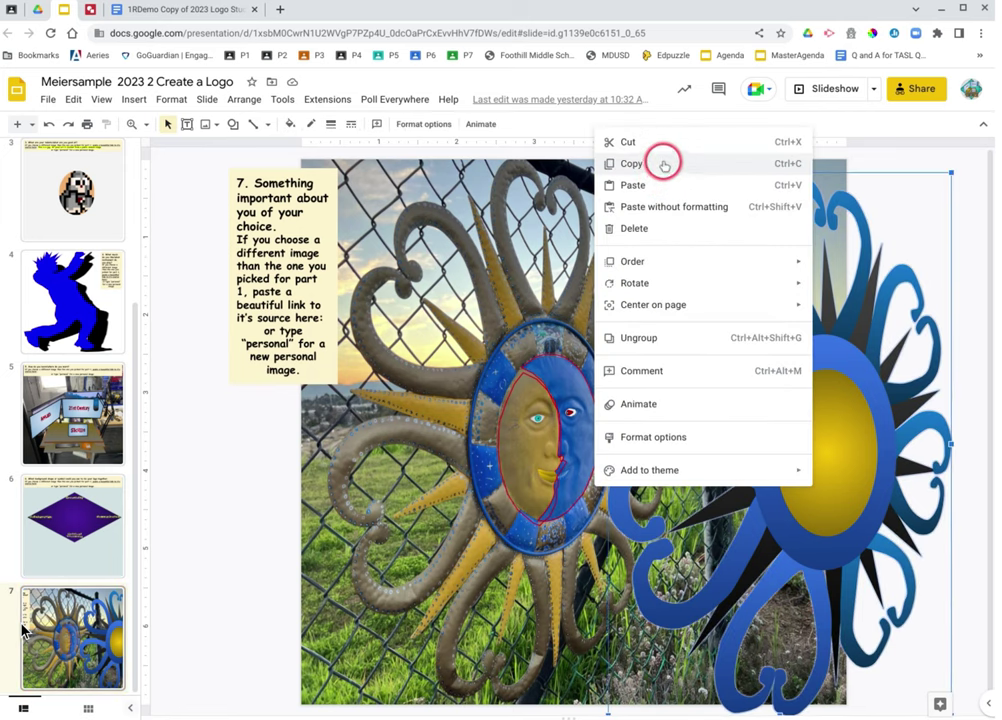
left_click(901, 157)
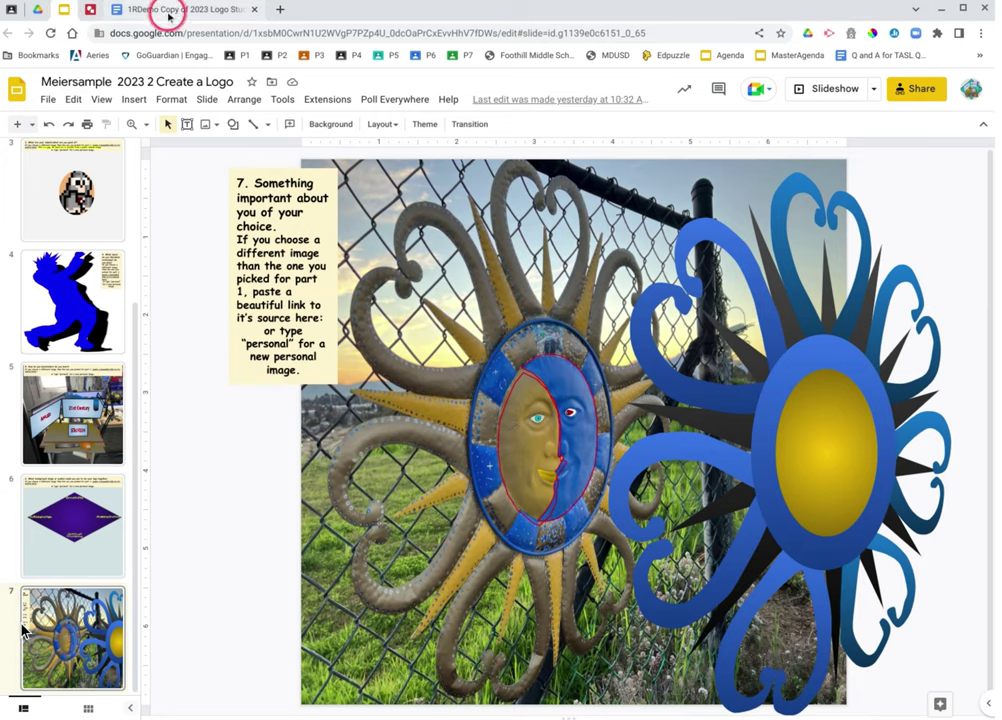
left_click(93, 9)
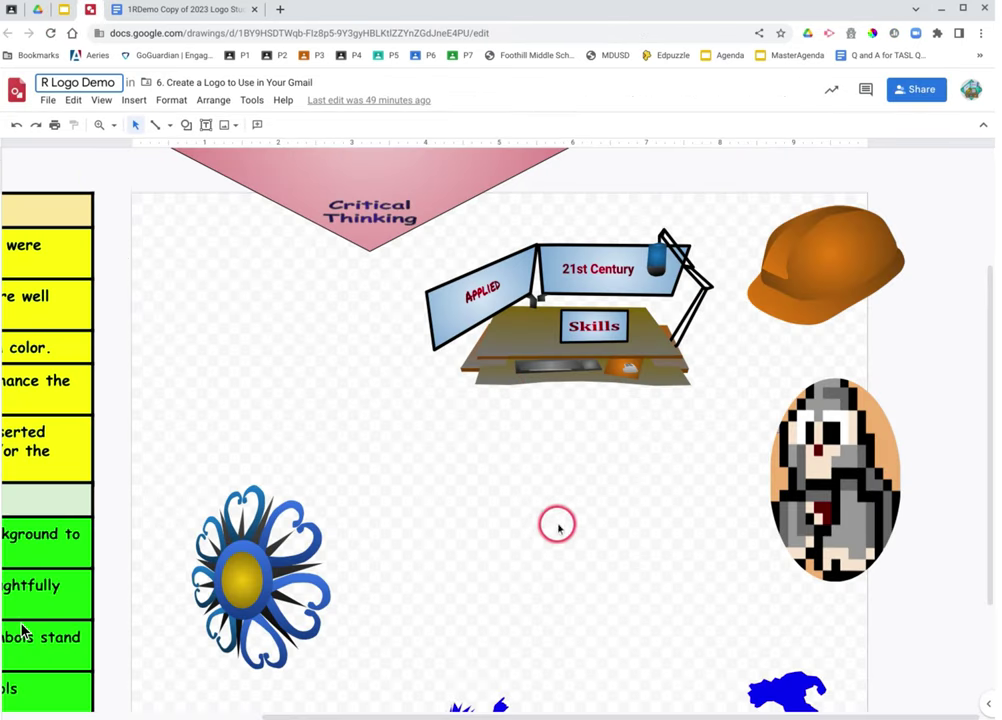
scroll(555, 533, "left", 2)
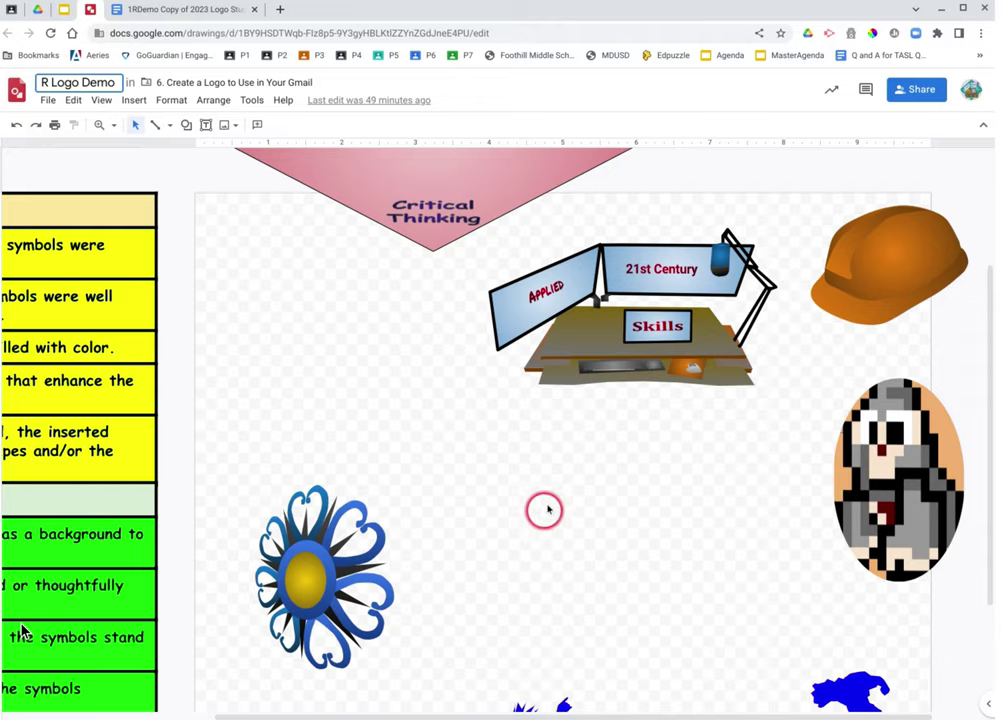
scroll(545, 500, "up", 1)
scroll(541, 485, "down", 3)
scroll(550, 483, "up", 2)
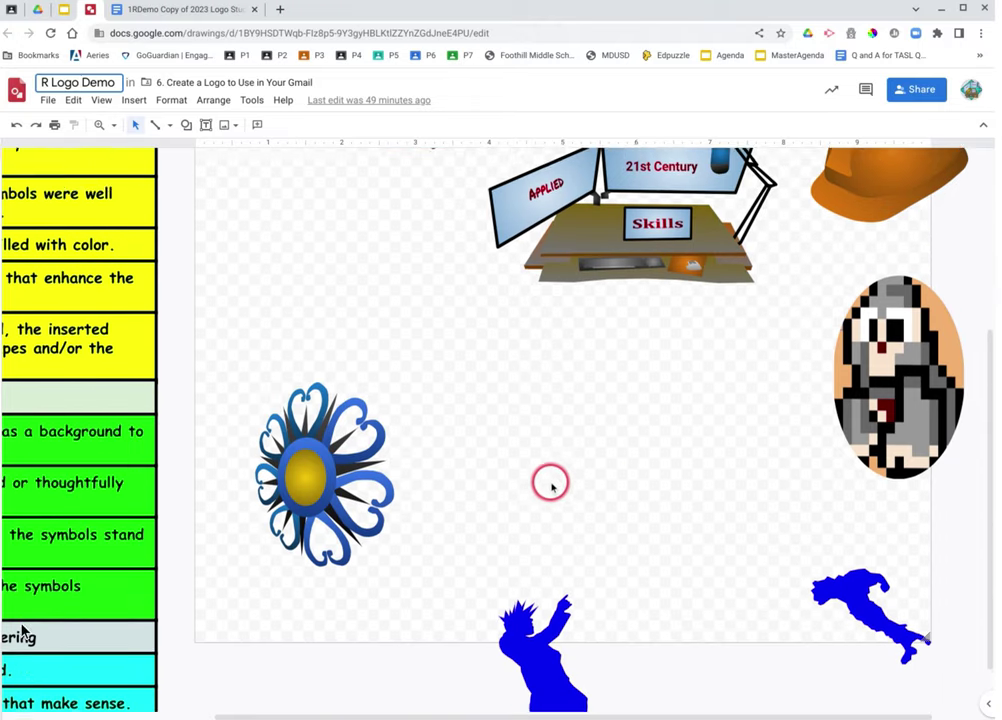
scroll(747, 409, "down", 2)
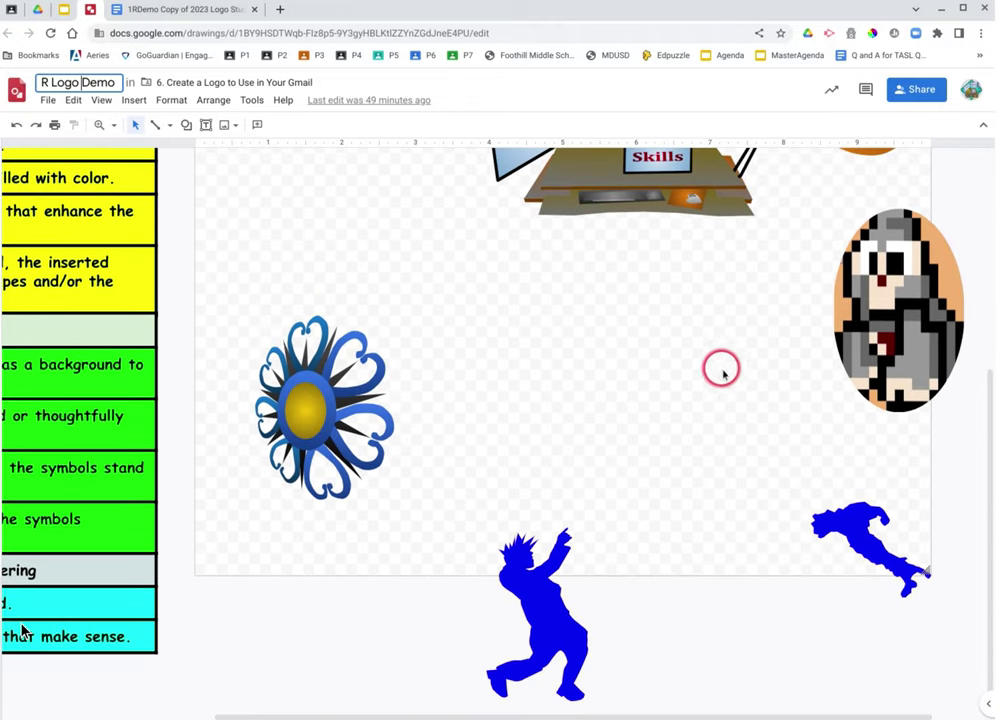
scroll(598, 409, "up", 4)
scroll(650, 380, "down", 4)
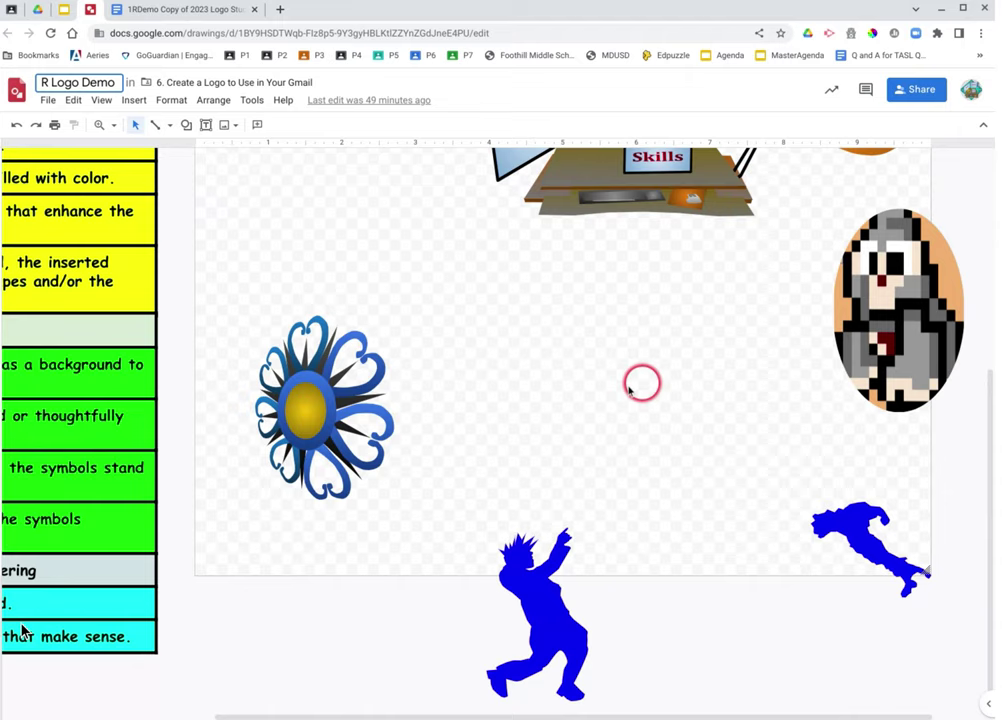
scroll(615, 398, "up", 1)
scroll(597, 406, "up", 5)
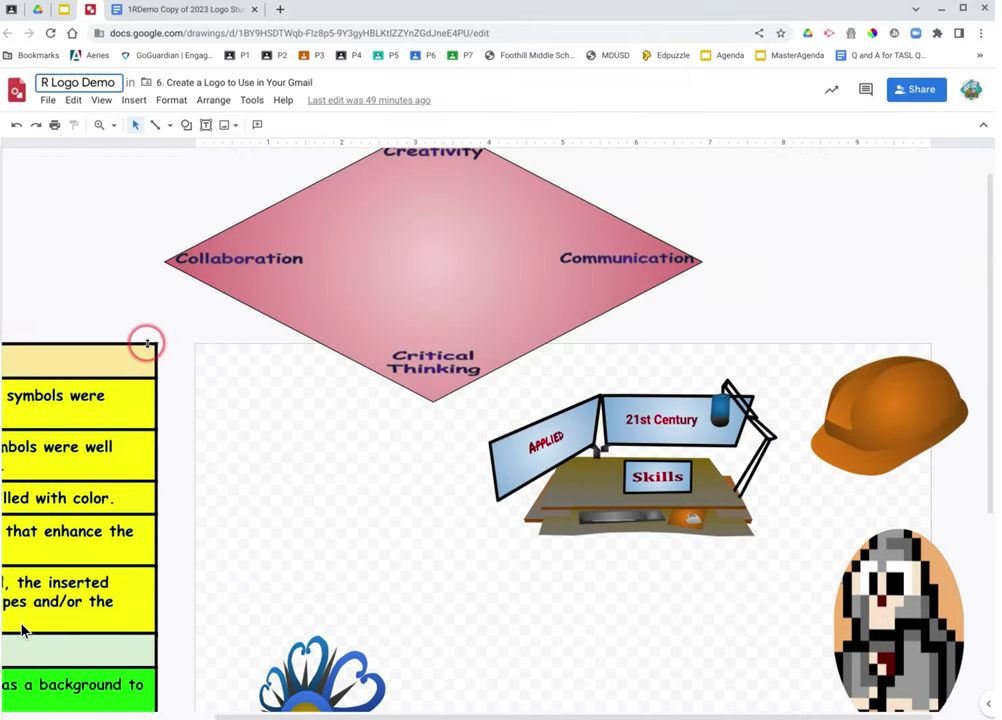
left_click(116, 344)
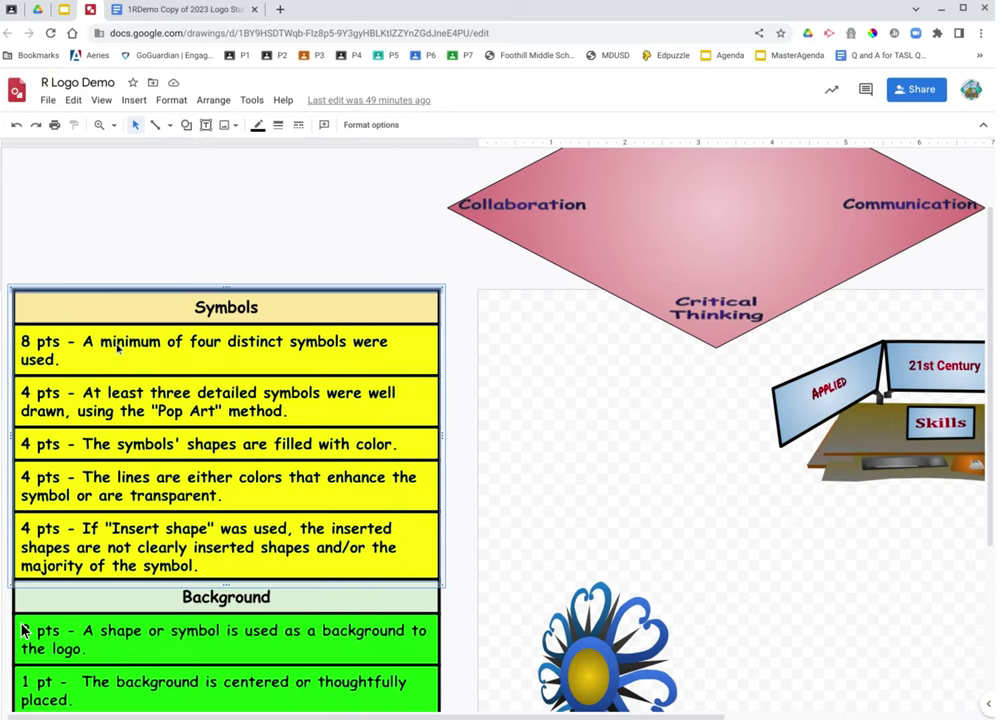
key("Delete")
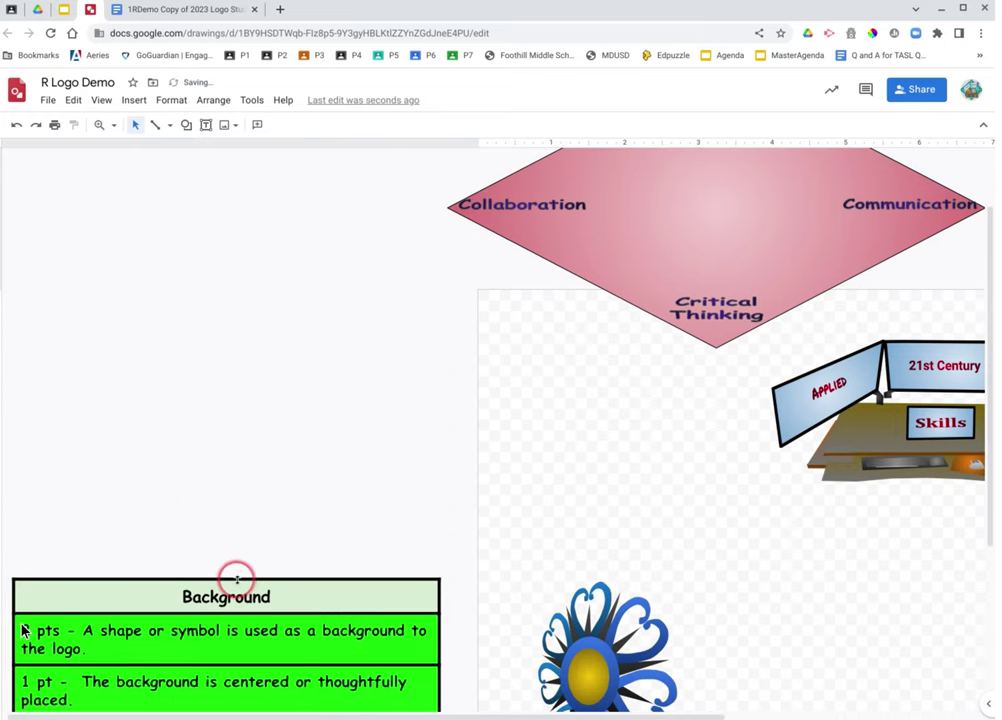
Delete the Background and Composition and Layering rubric tables, then return to the pink diamond group
left_click(236, 578)
key("Delete")
scroll(235, 577, "down", 3)
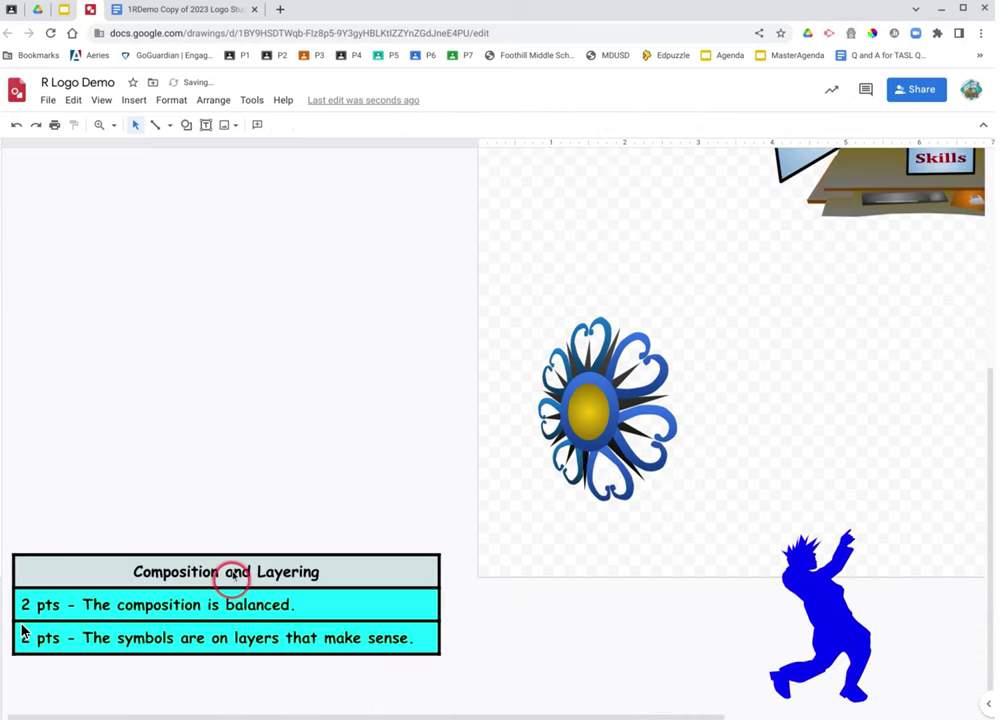
left_click(237, 557)
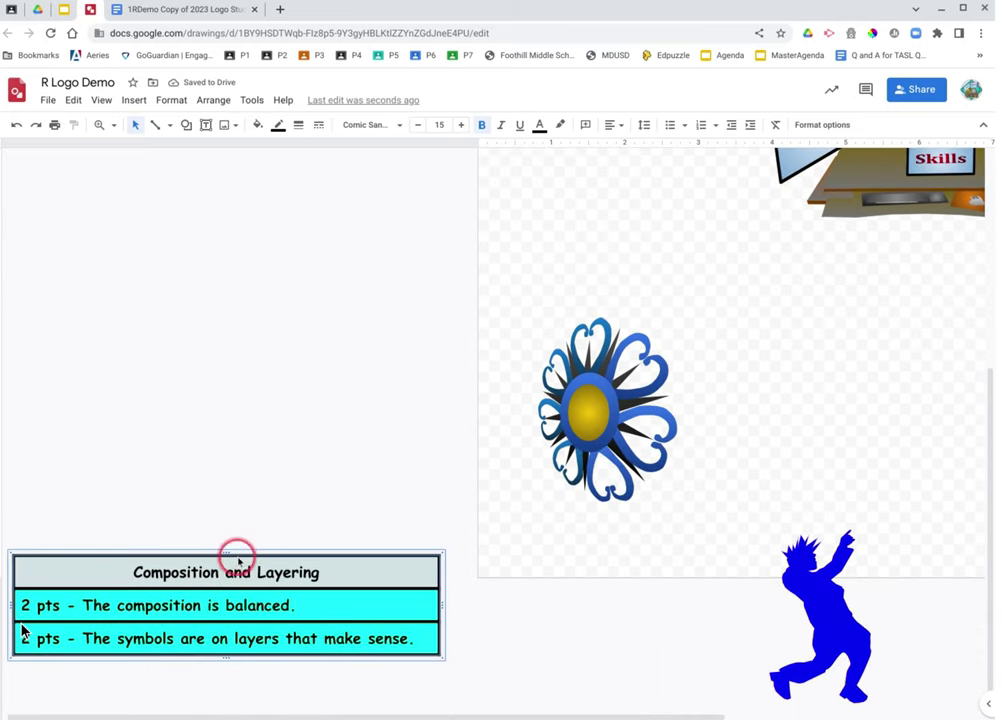
key("Delete")
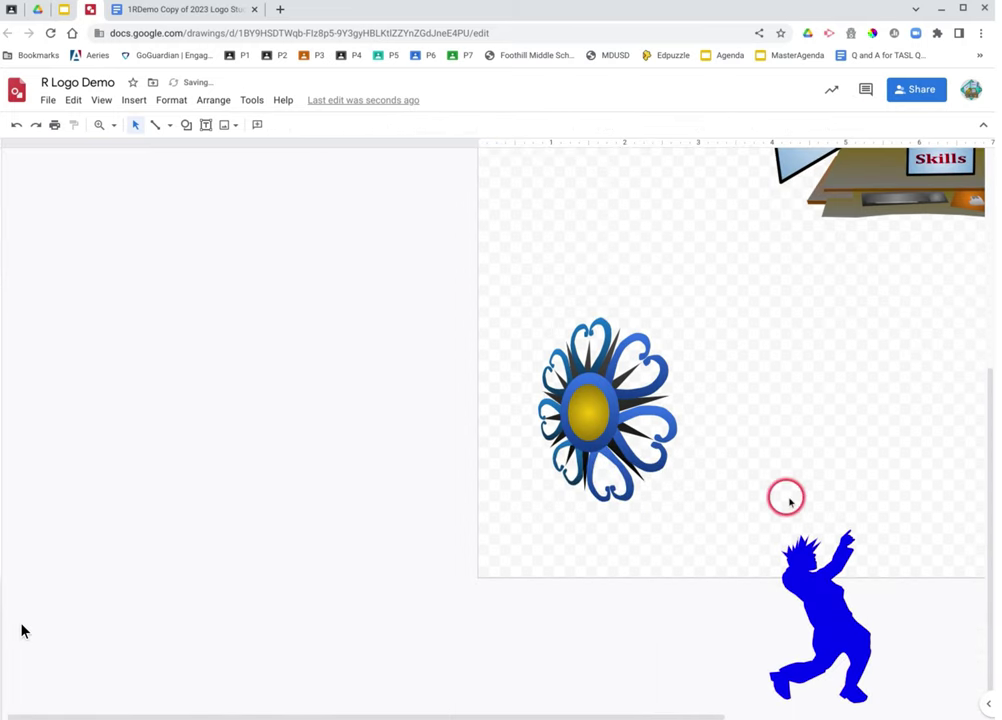
scroll(785, 497, "right", 5)
scroll(758, 490, "up", 5)
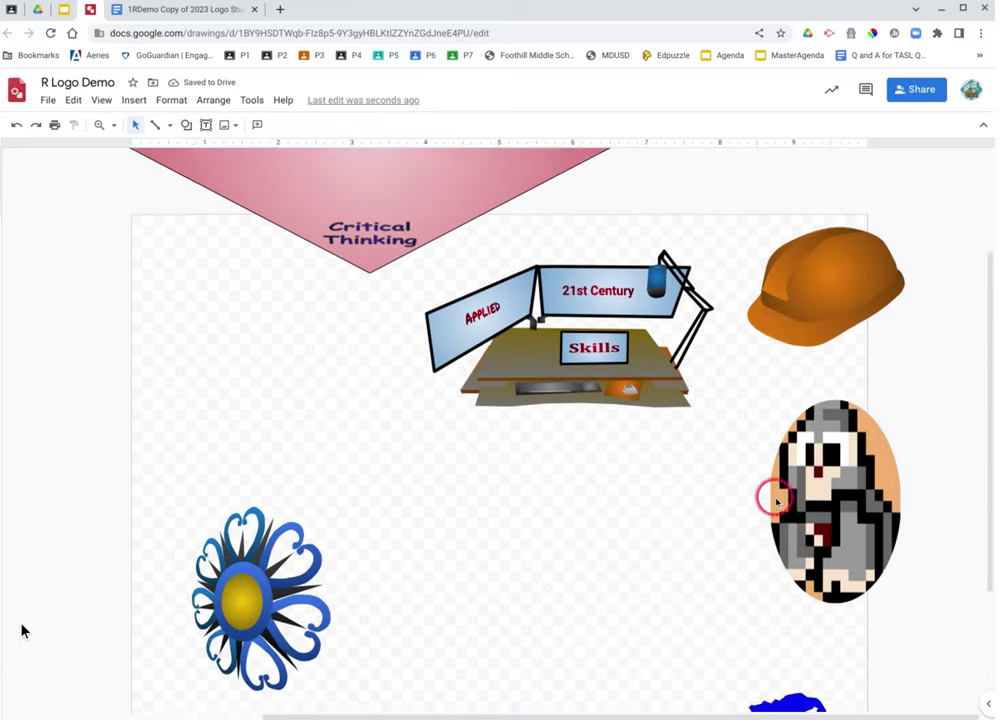
scroll(771, 495, "down", 3)
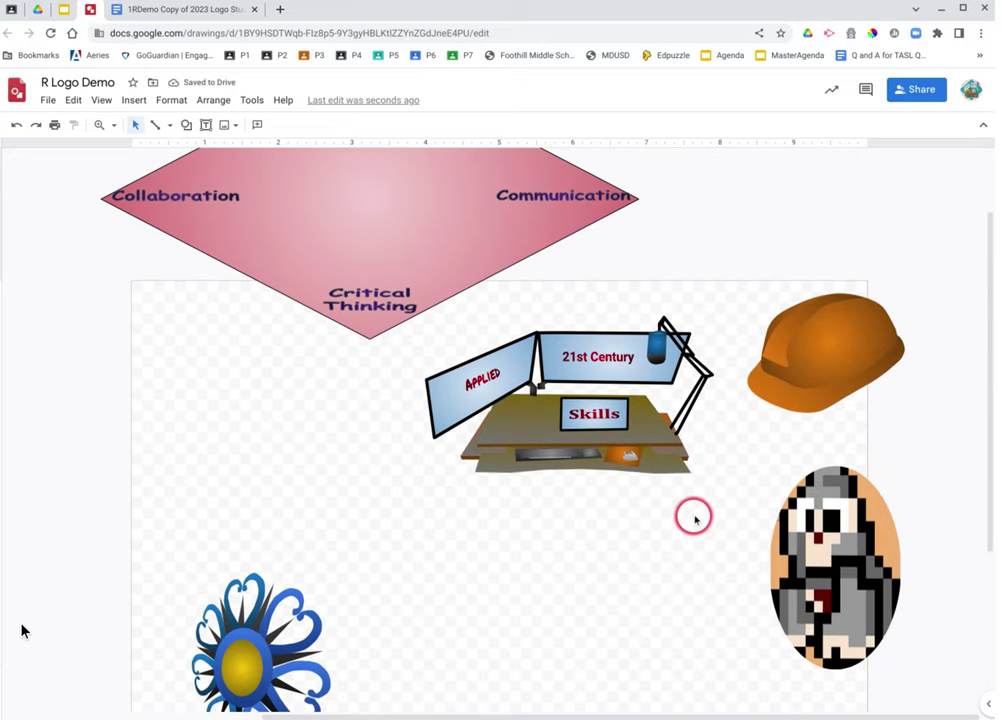
scroll(695, 515, "up", 2)
scroll(705, 515, "up", 1)
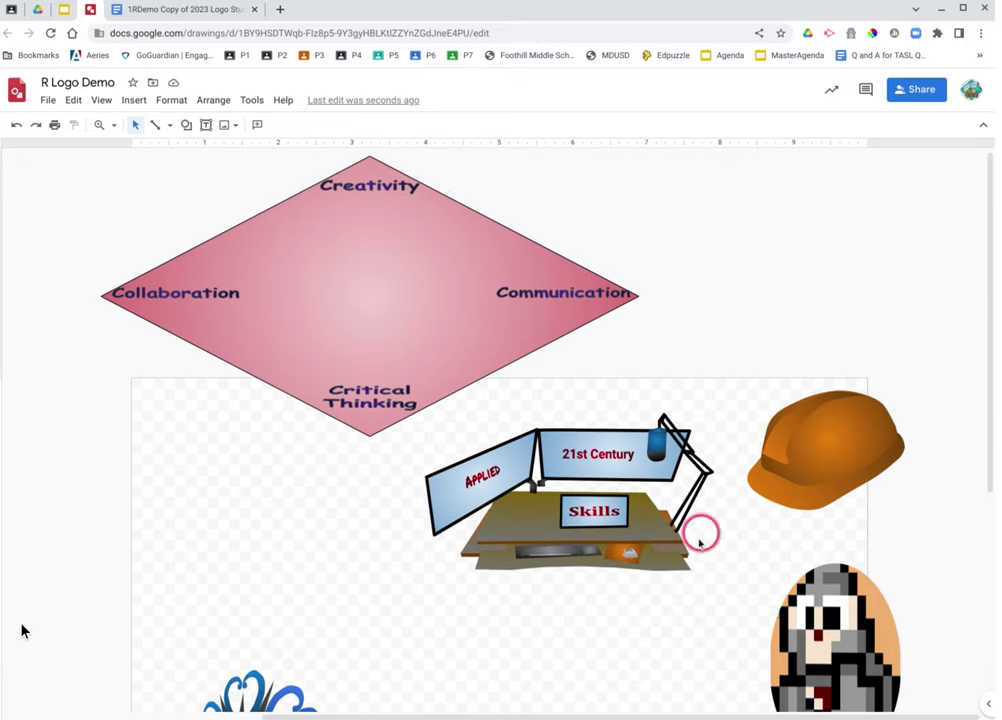
scroll(760, 577, "down", 2)
scroll(727, 575, "up", 2)
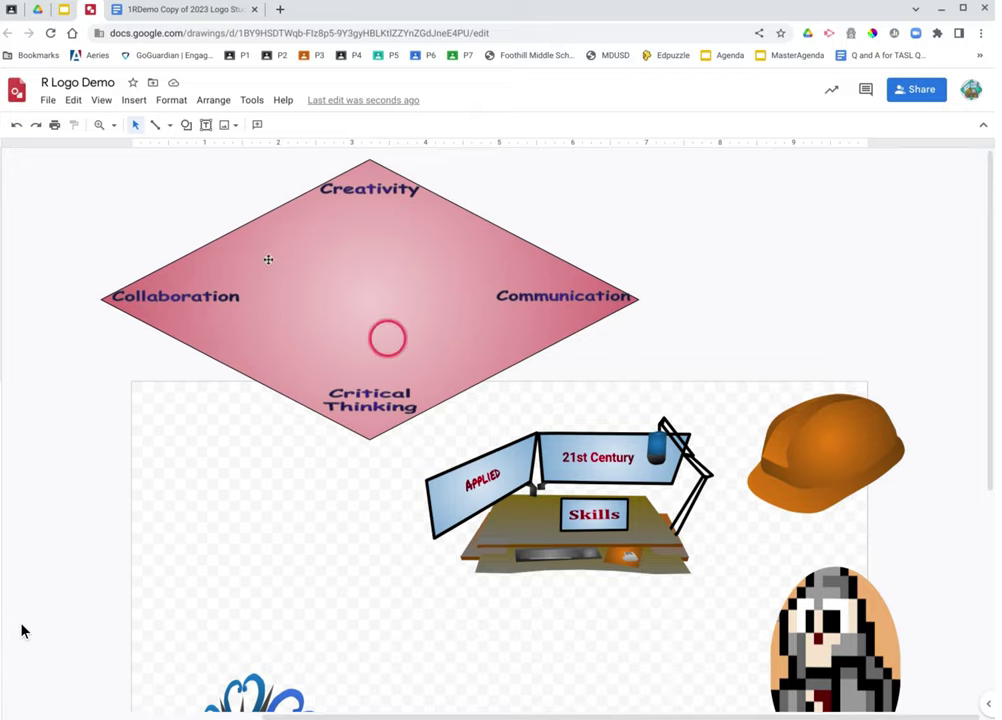
left_click(400, 300)
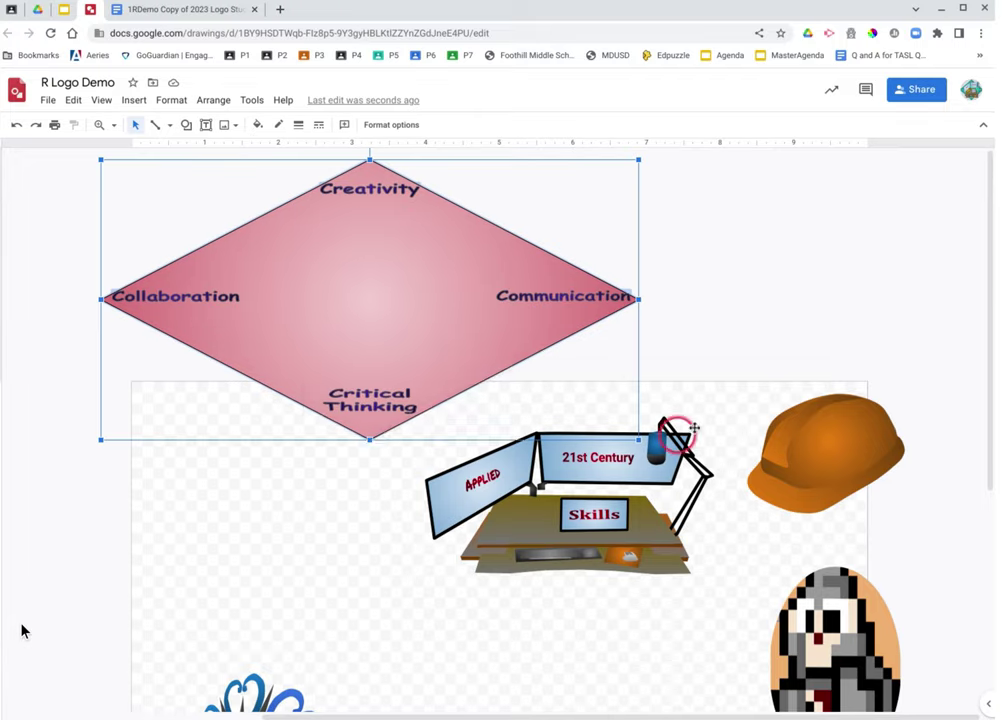
Ungroup the pink diamond group so its pieces can be reselected
right_click(298, 300)
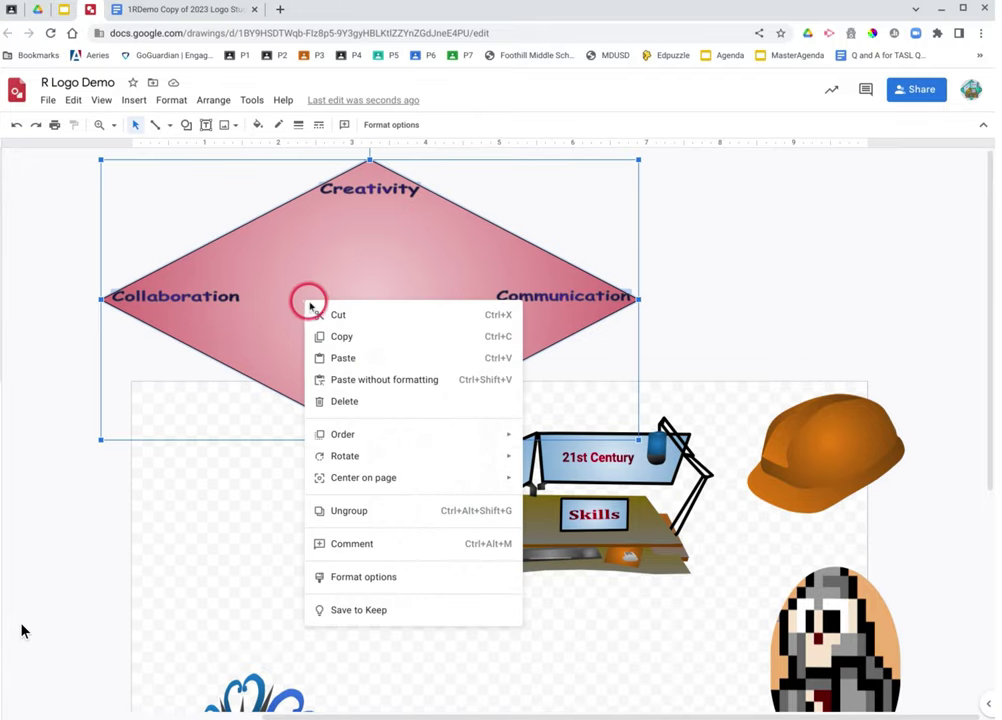
left_click(350, 511)
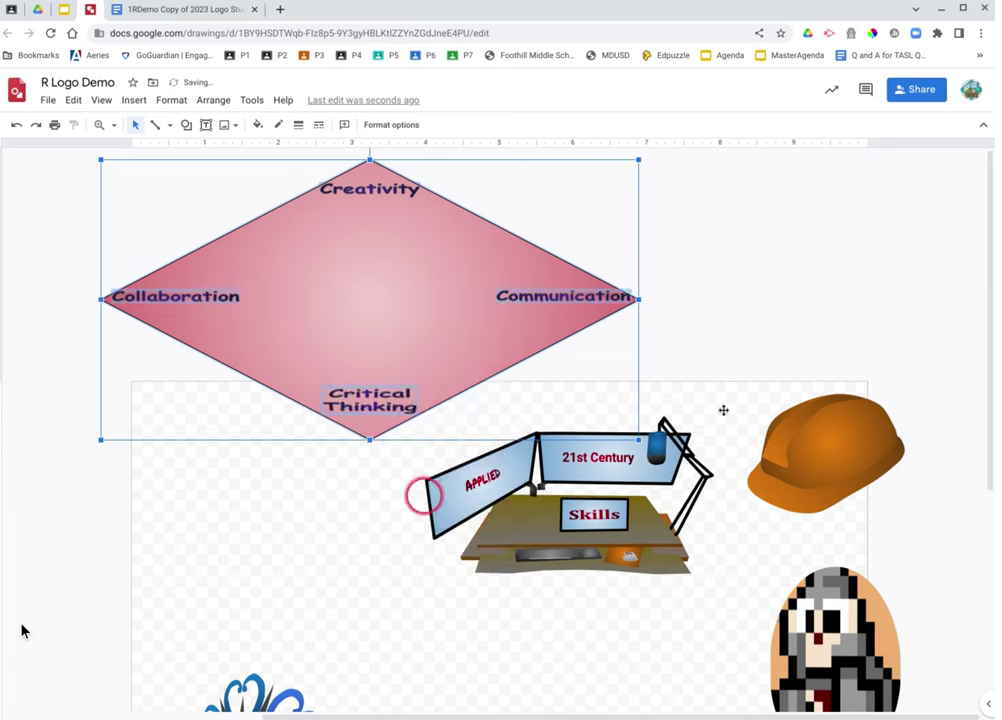
left_click(761, 311)
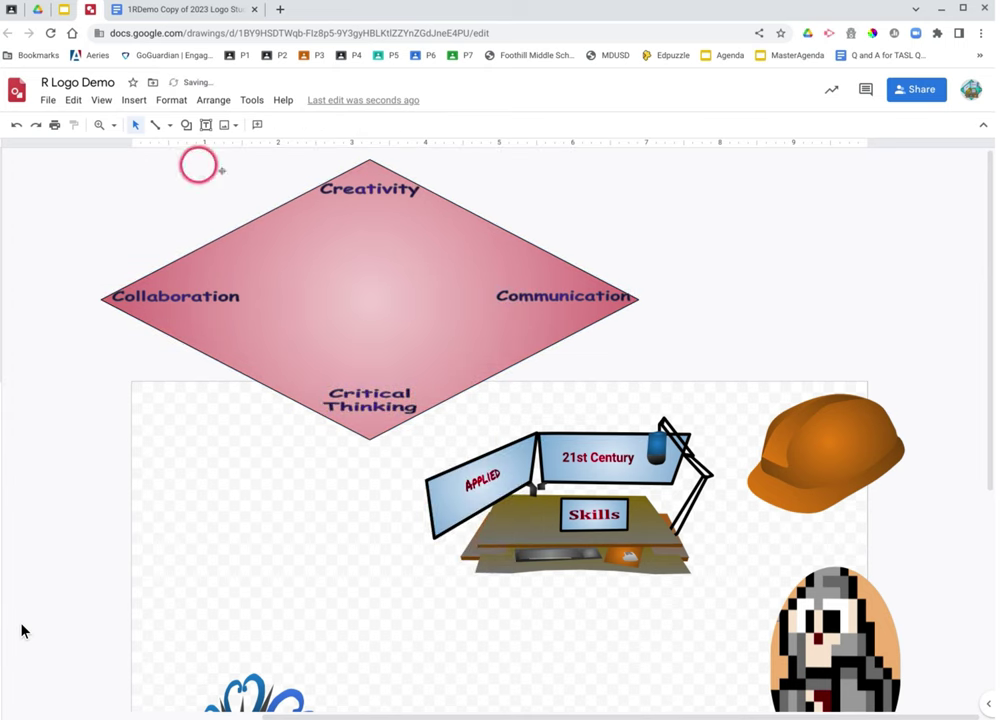
Group the diamond and its four skill-word labels into one object
left_click_drag(199, 163, 620, 405)
left_click(380, 290)
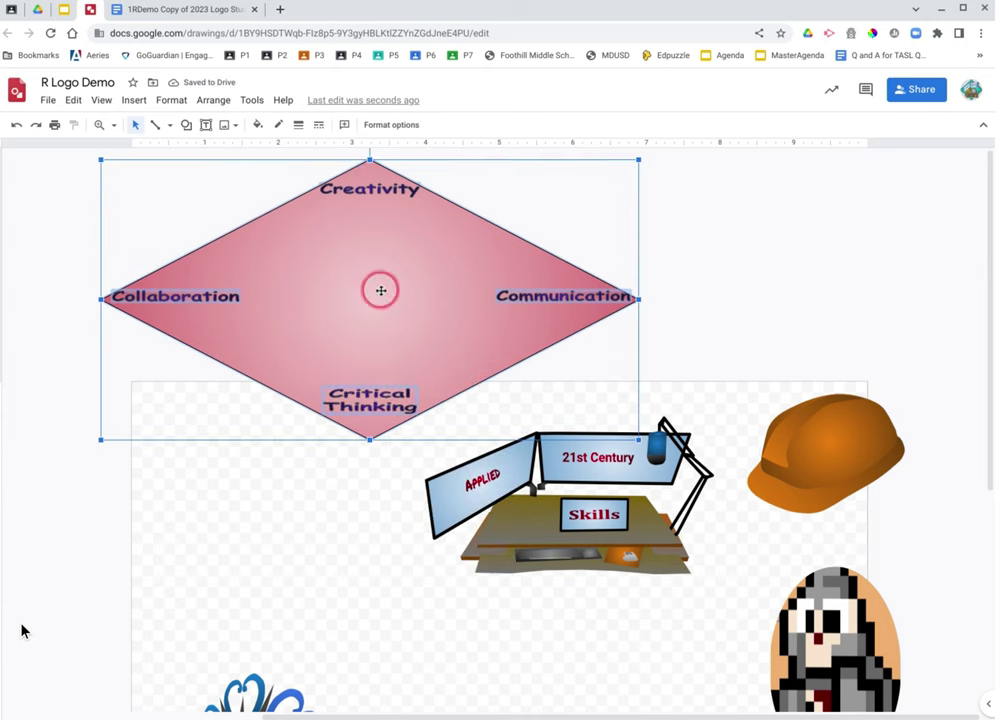
right_click(380, 290)
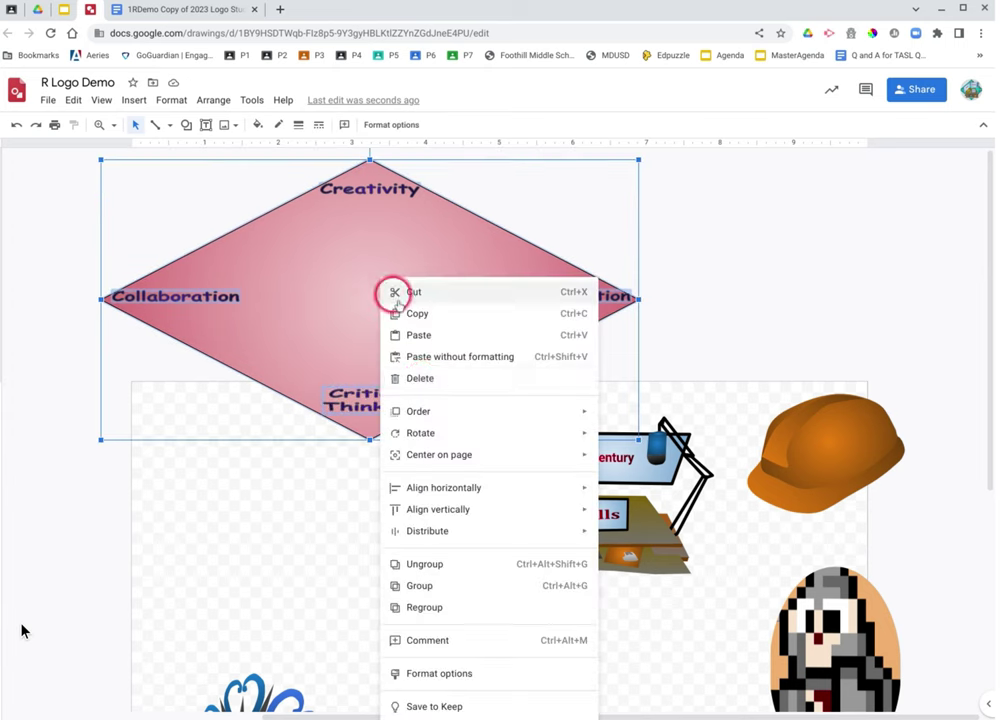
left_click(435, 590)
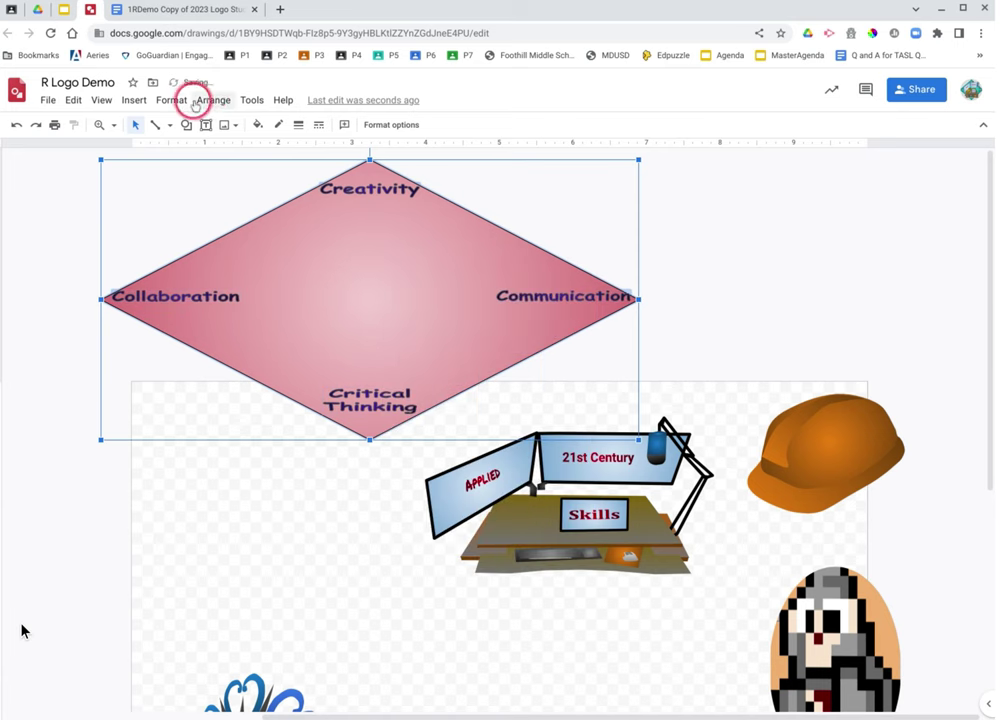
left_click(757, 330)
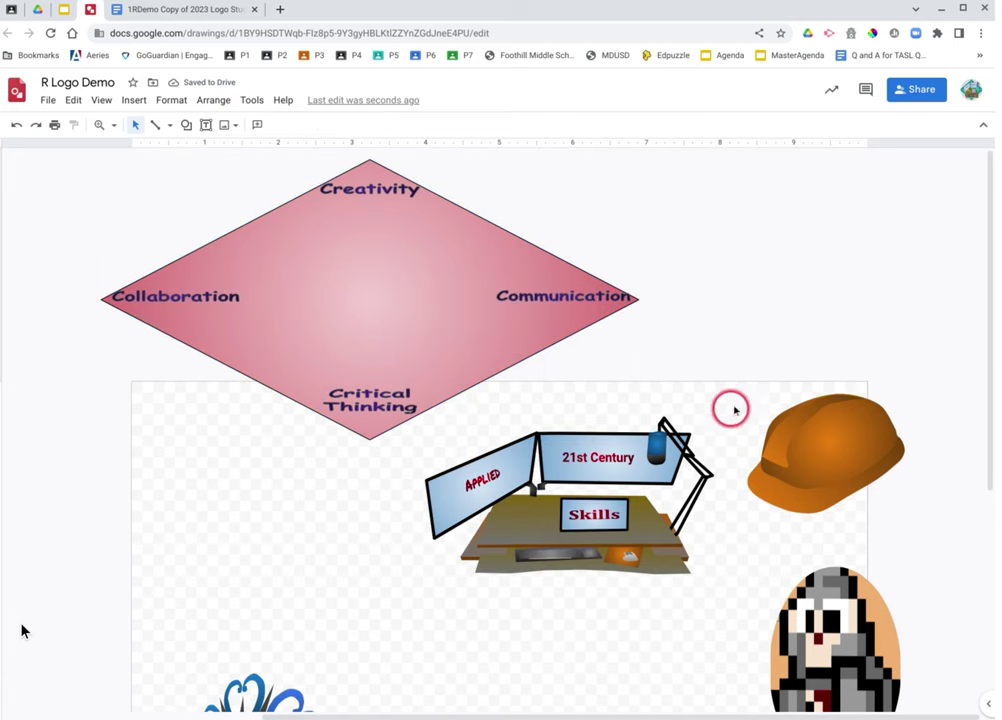
left_click(841, 456)
right_click(849, 455)
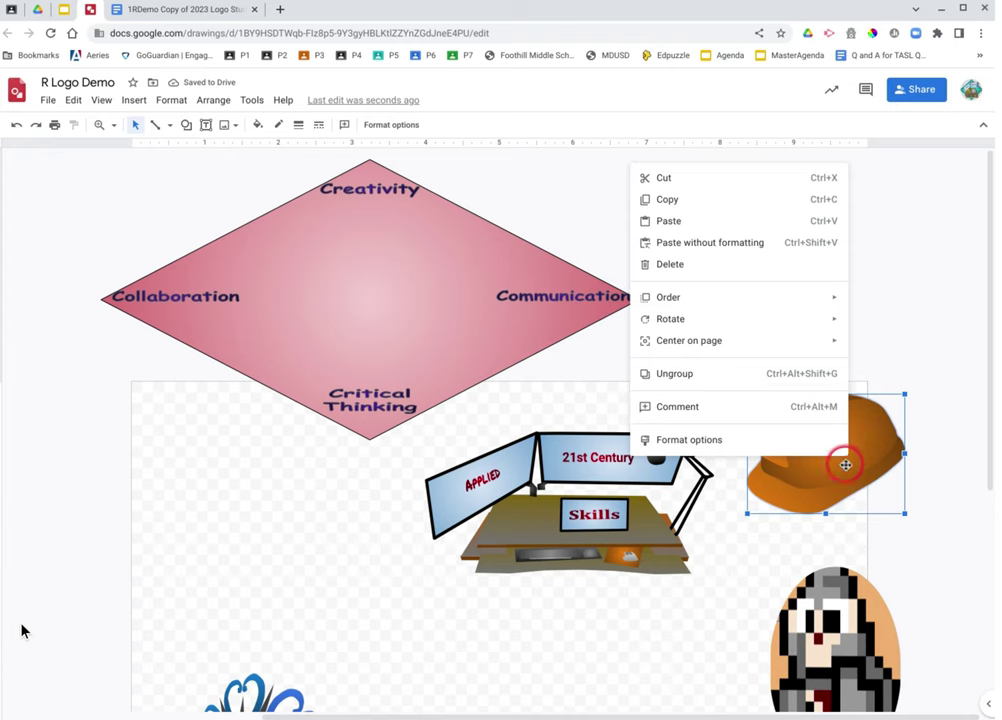
Move the grouped pink diamond down onto the desk area
left_click(924, 277)
scroll(553, 567, "down", 1)
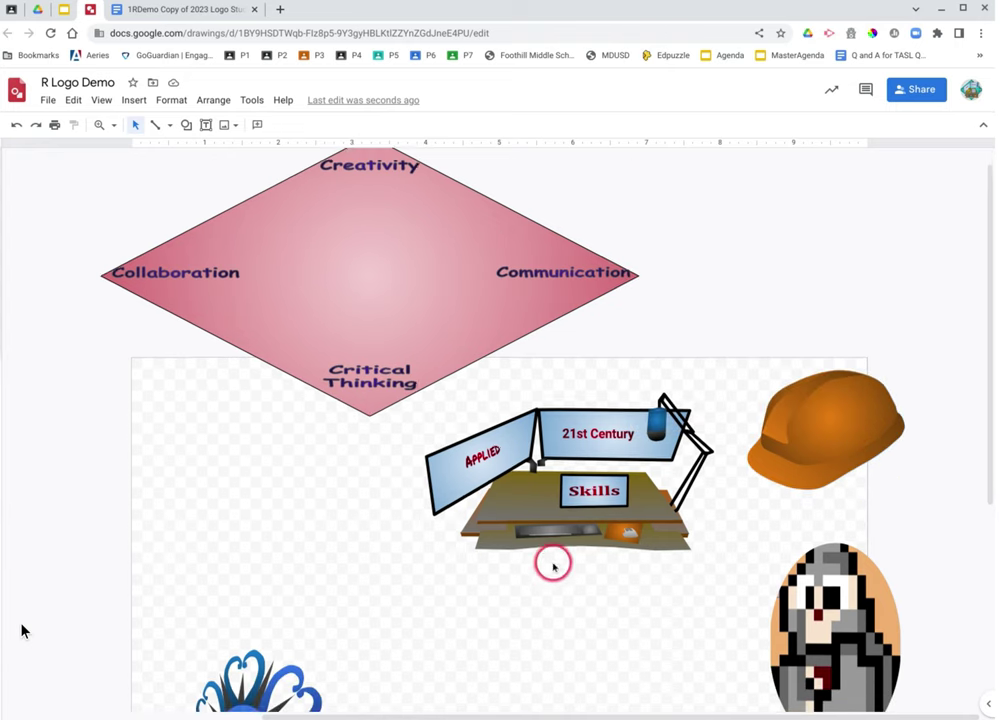
scroll(553, 567, "down", 3)
scroll(503, 559, "up", 3)
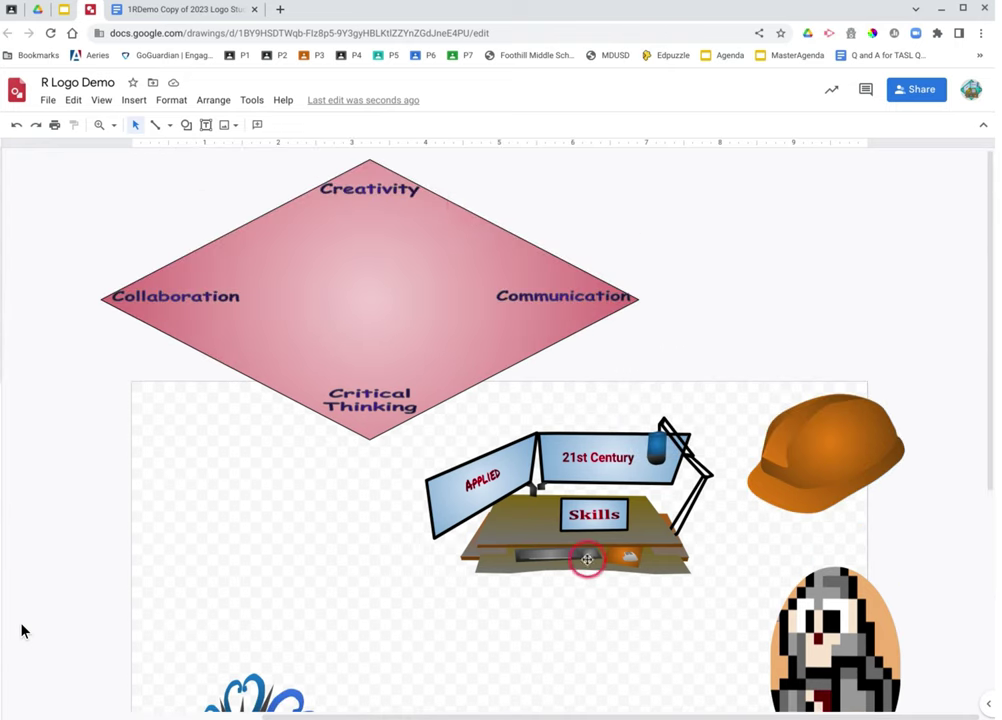
left_click(459, 213)
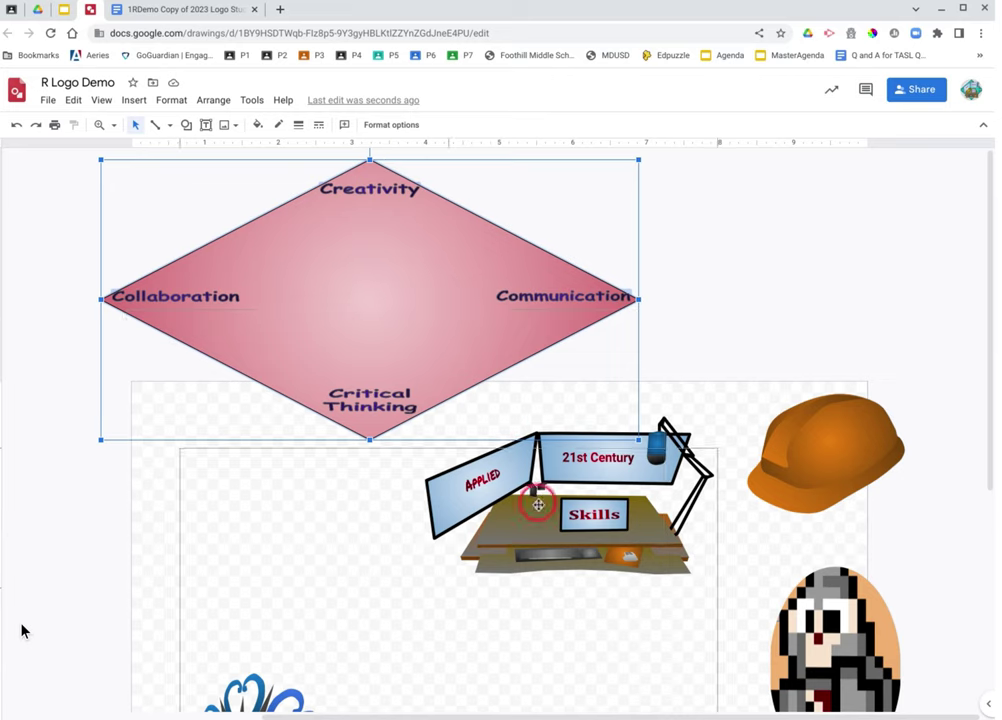
scroll(560, 470, "down", 2)
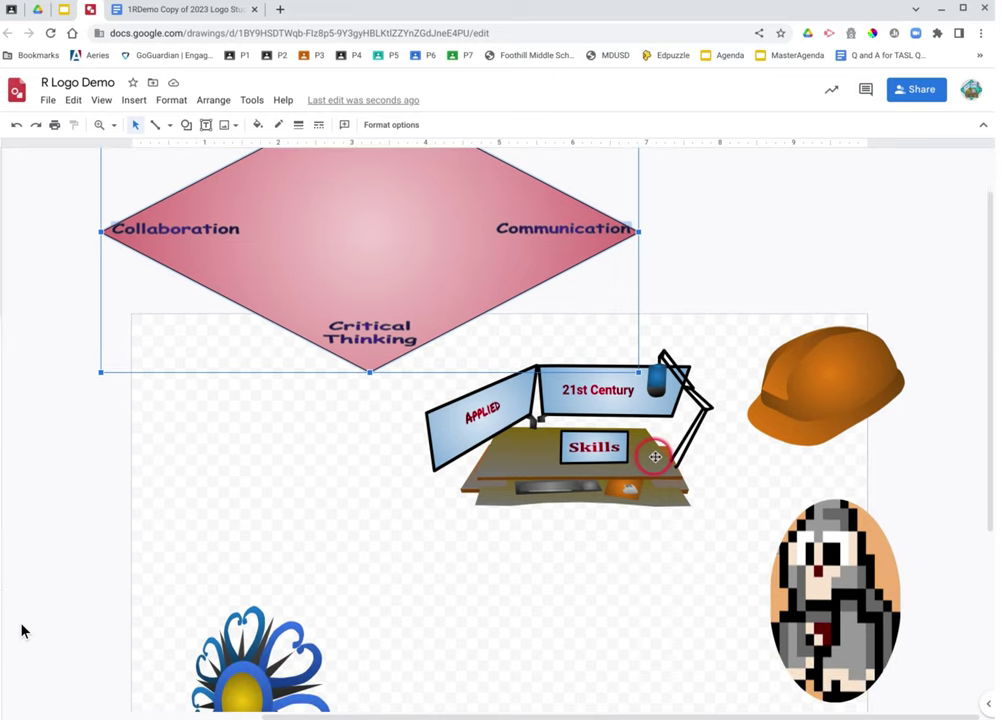
left_click_drag(412, 224, 577, 589)
Enlarge the diamond upward and leftward from its top-left corner
left_click_drag(719, 554, 719, 556)
scroll(695, 450, "down", 3)
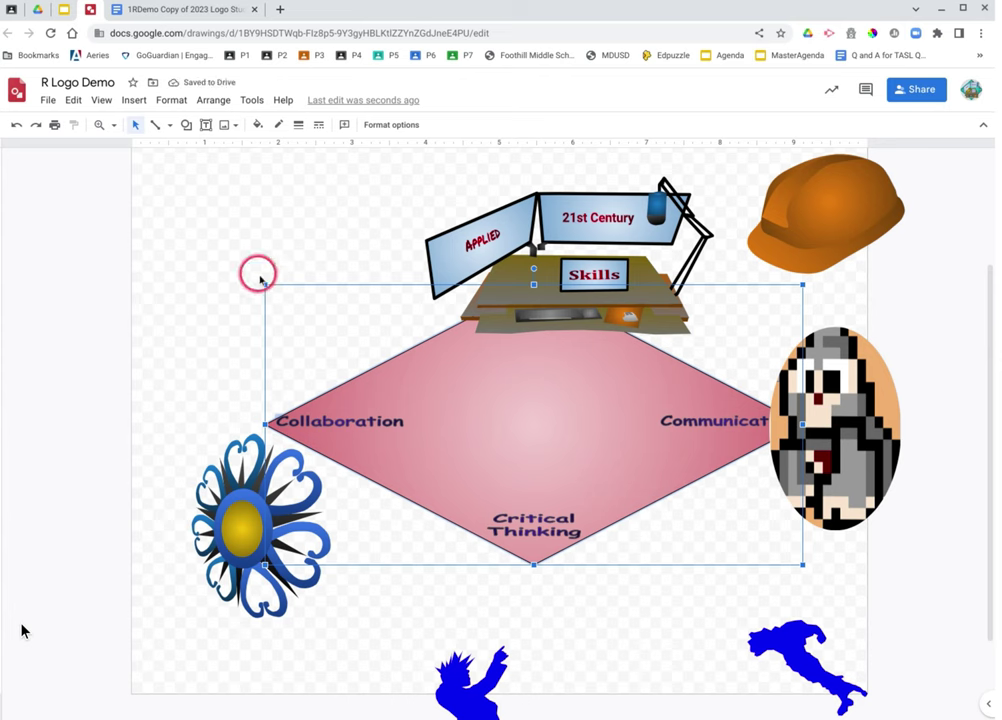
left_click_drag(265, 284, 177, 154)
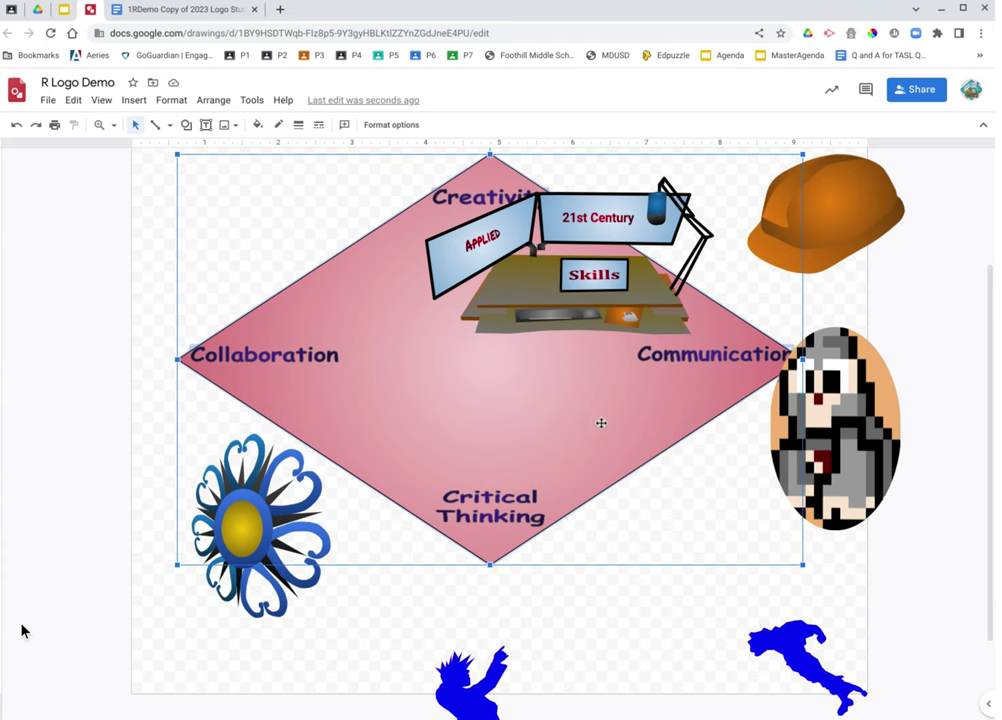
Keep the desk in front and stretch the diamond's bottom corners outward across the canvas
key("ctrl+shift+Up")
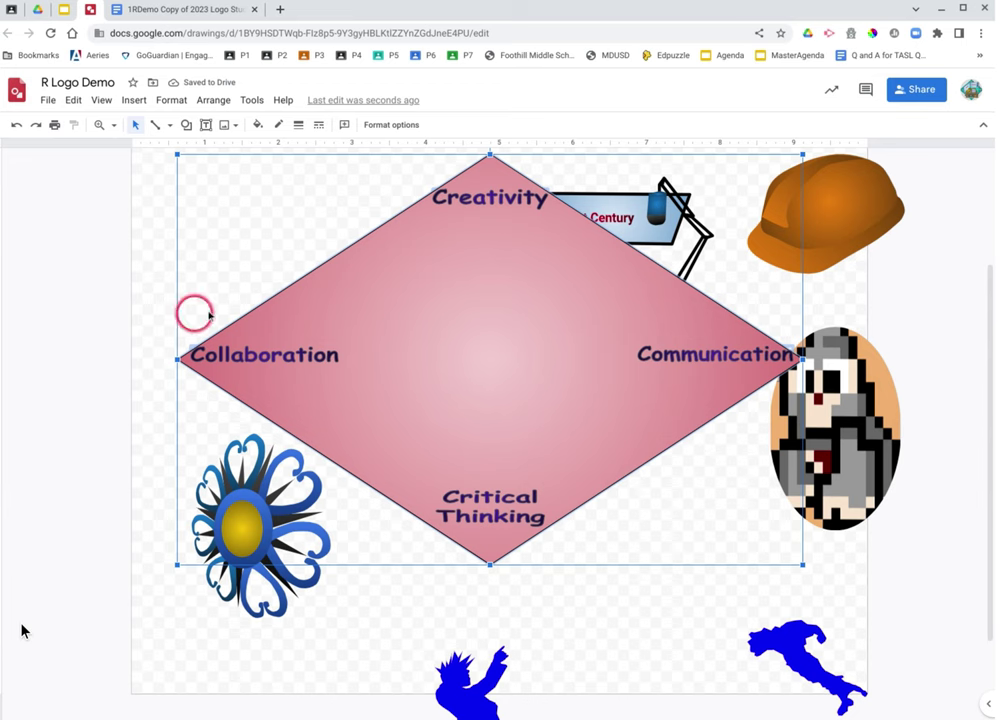
left_click(17, 125)
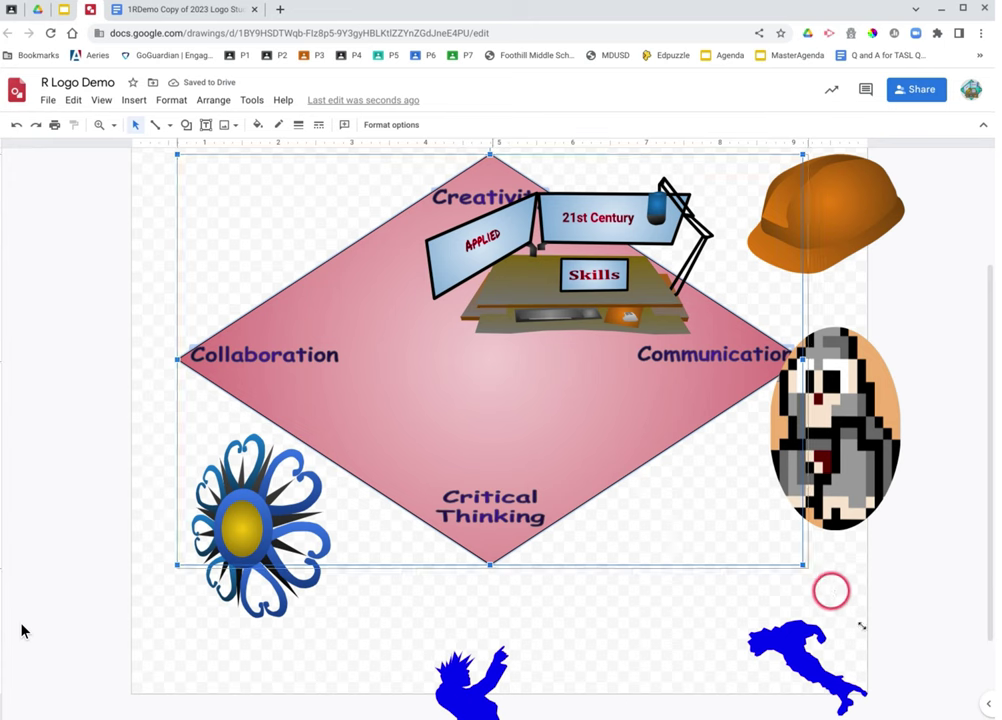
left_click_drag(862, 626, 867, 638)
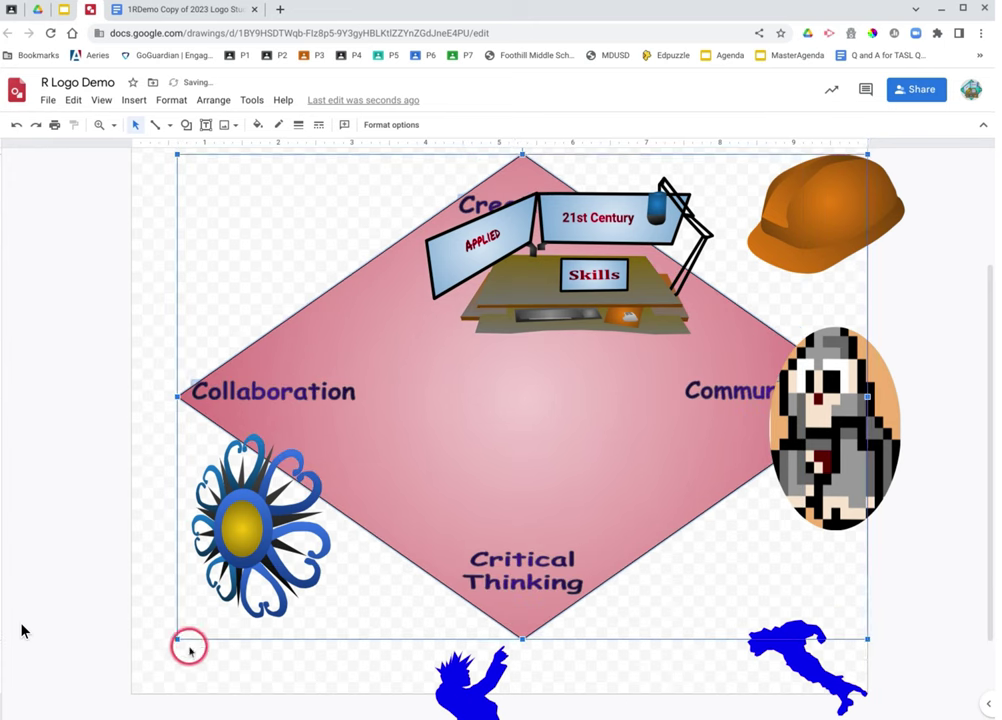
left_click_drag(179, 639, 137, 684)
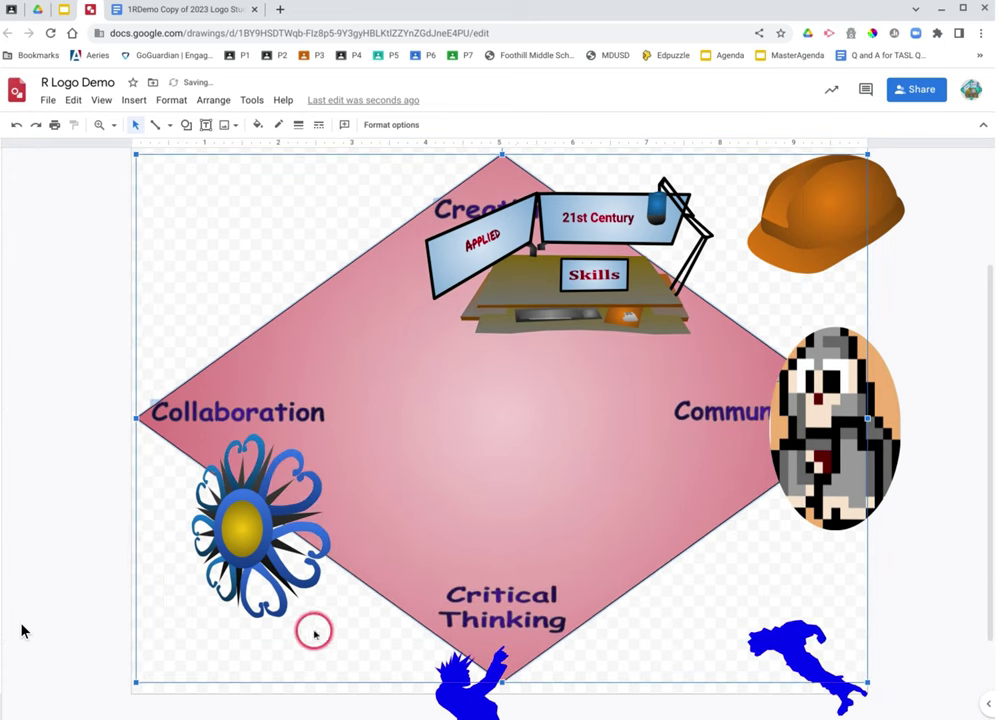
Center the pink diamond on the page horizontally and vertically using Arrange
left_click(210, 101)
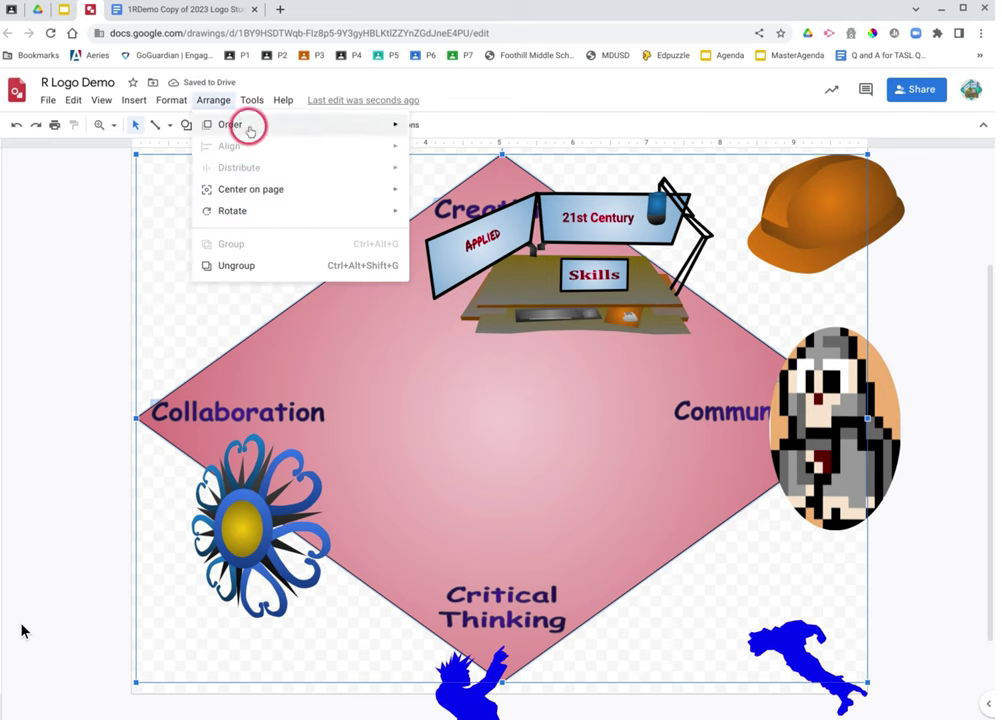
mouse_move(262, 188)
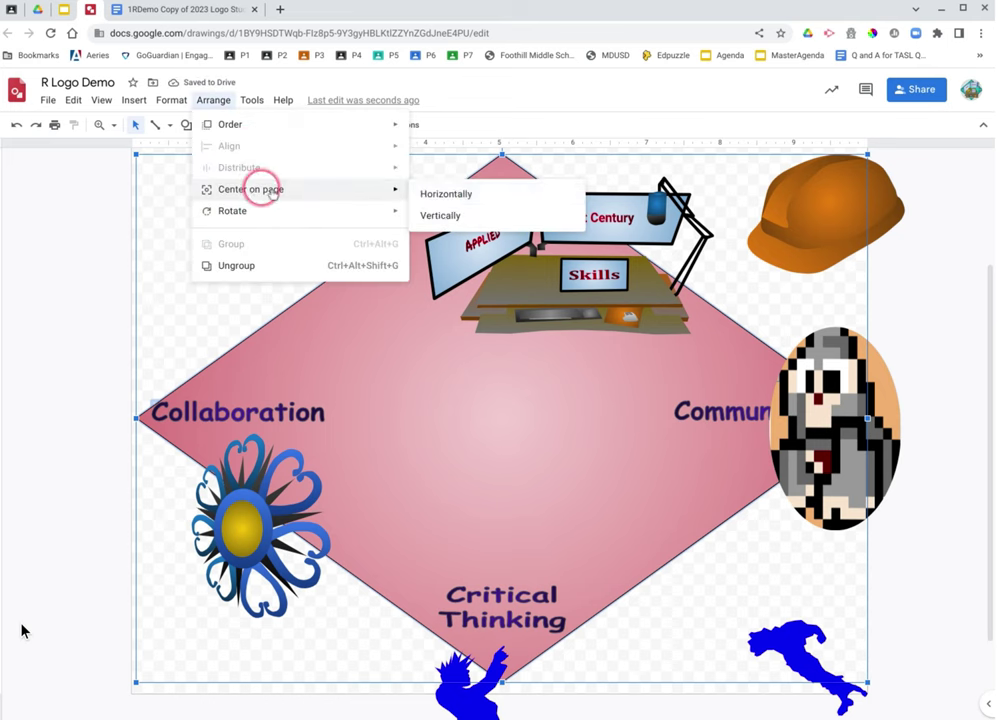
left_click(441, 199)
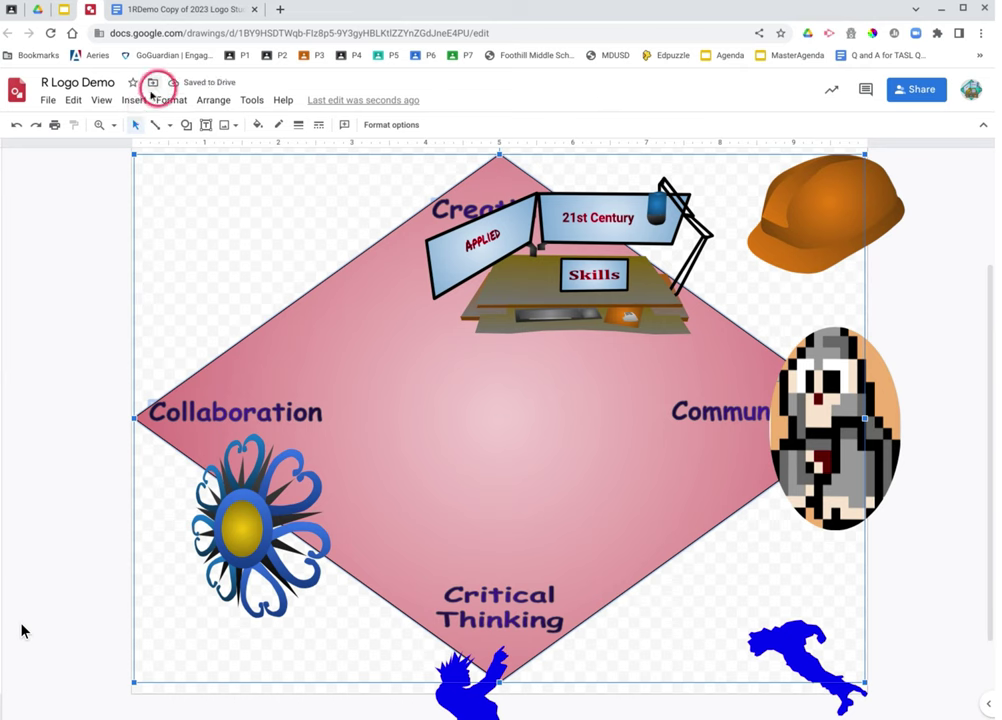
left_click(210, 100)
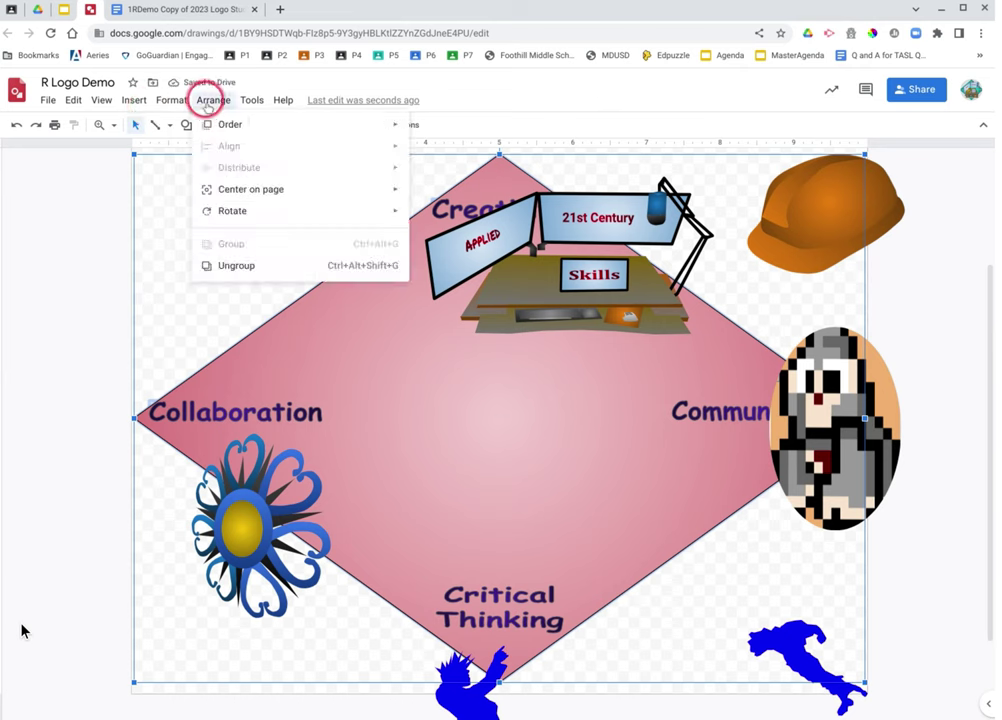
mouse_move(228, 128)
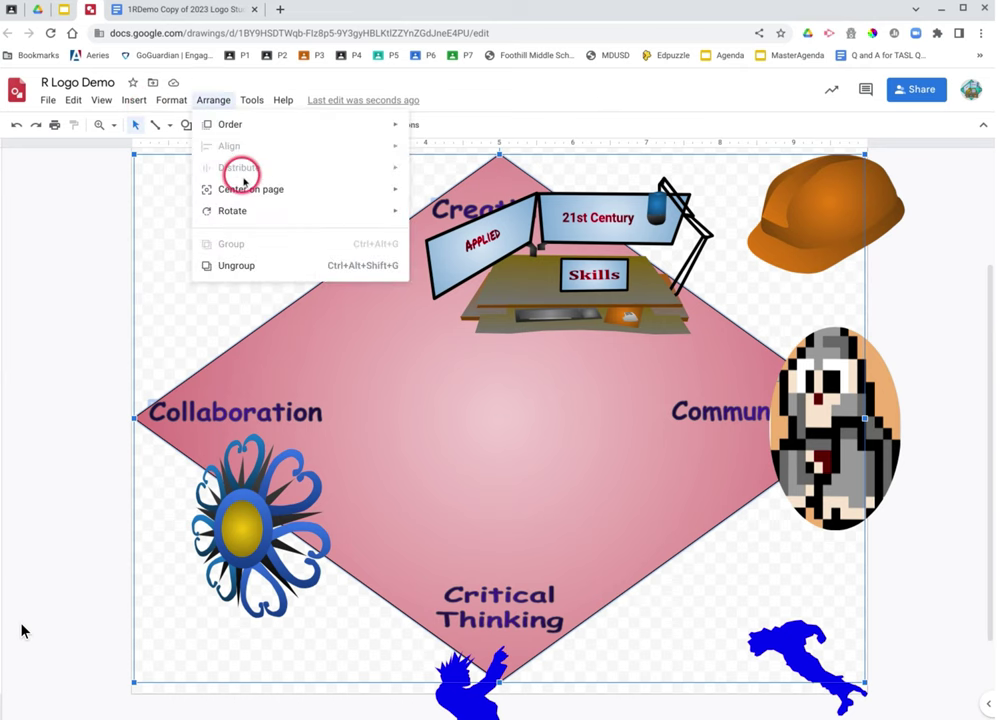
mouse_move(262, 190)
left_click(430, 214)
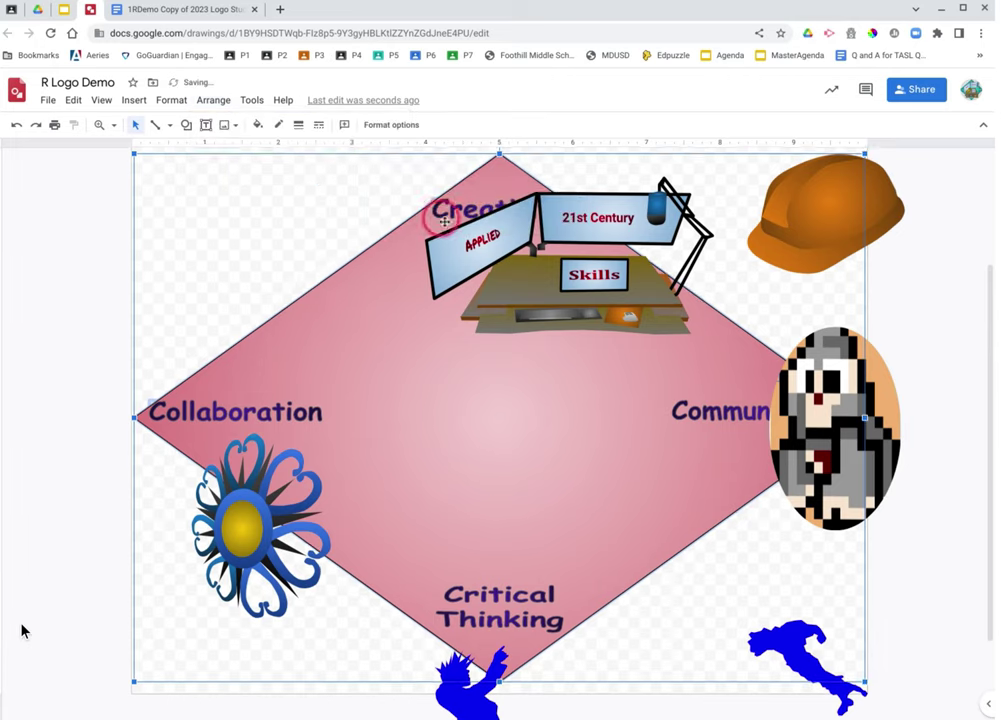
scroll(585, 440, "down", 3)
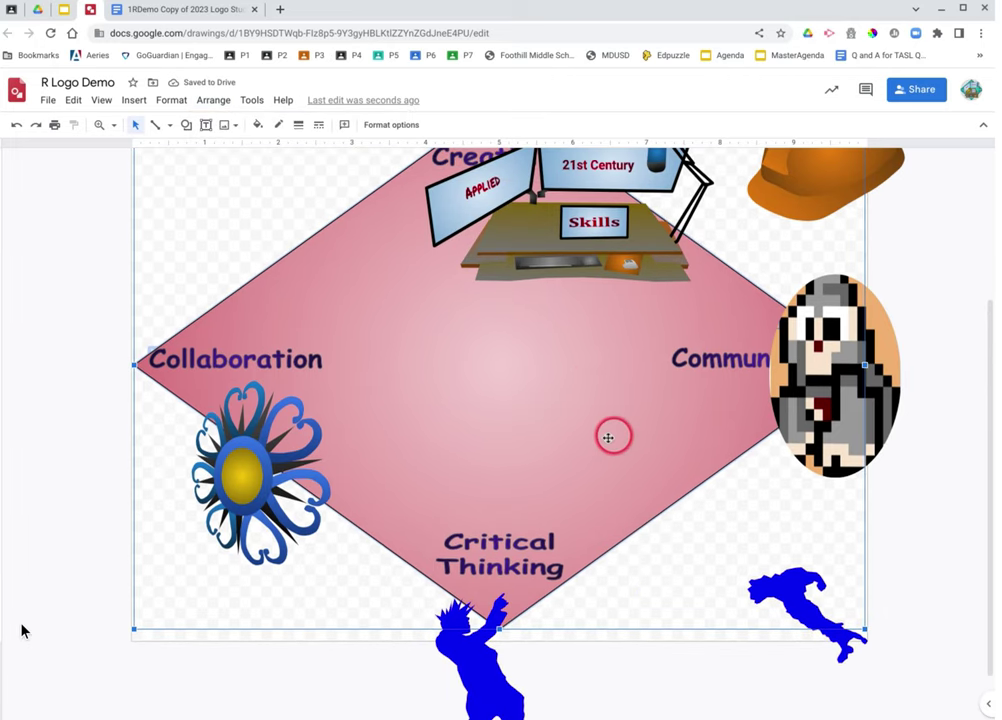
Move the desk-and-monitors image into the diamond and enlarge it by its corners
scroll(613, 436, "up", 3)
left_click(532, 402)
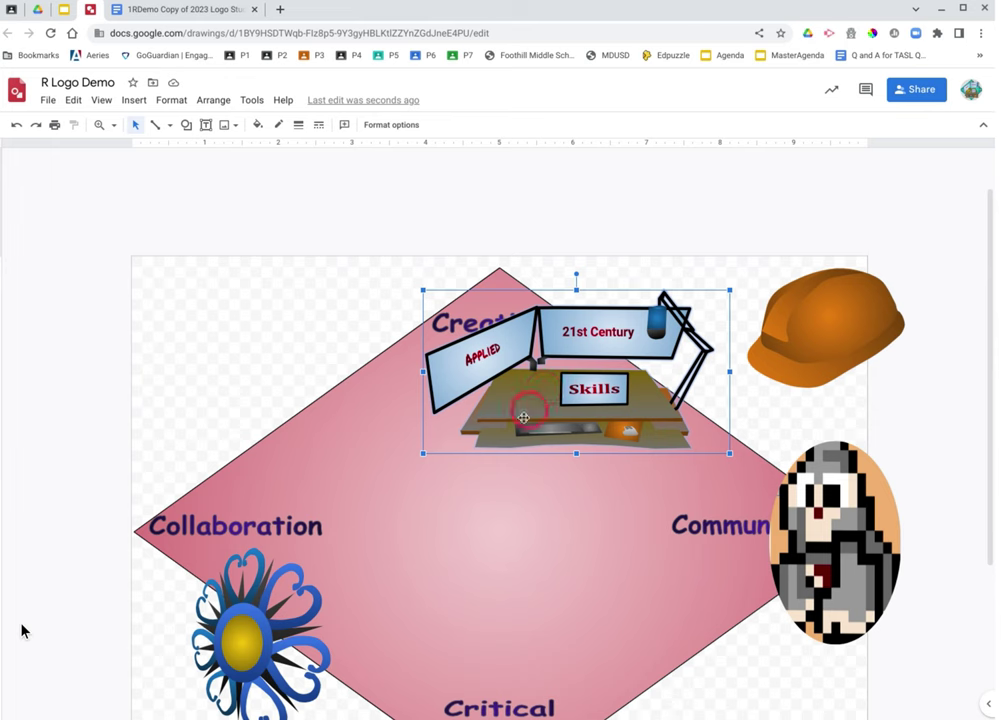
left_click_drag(477, 503, 465, 538)
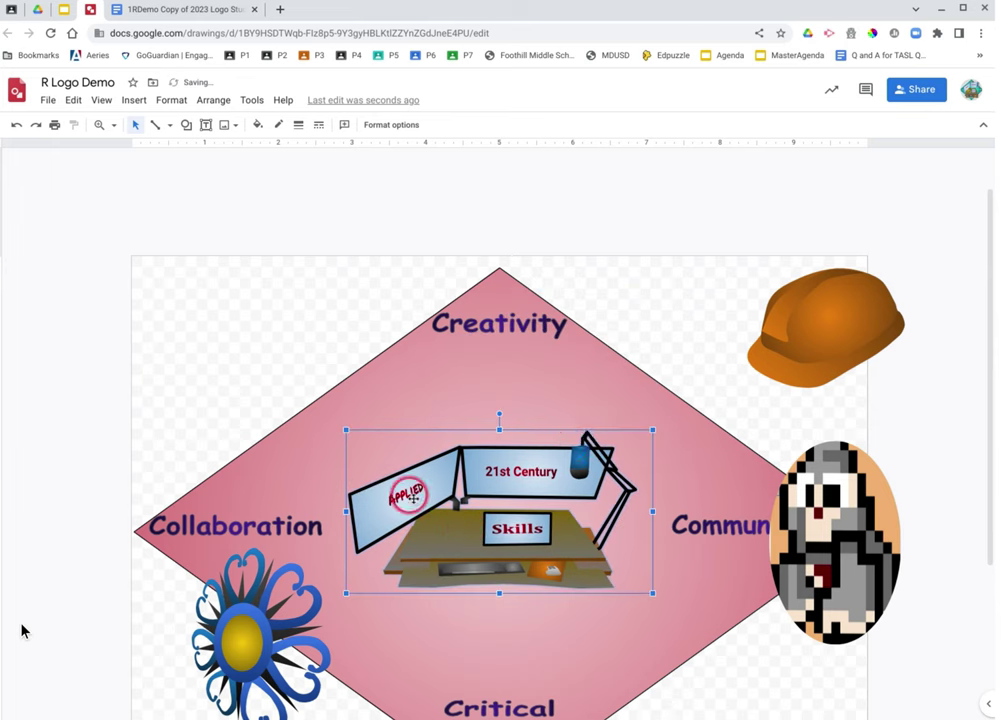
left_click_drag(653, 430, 707, 362)
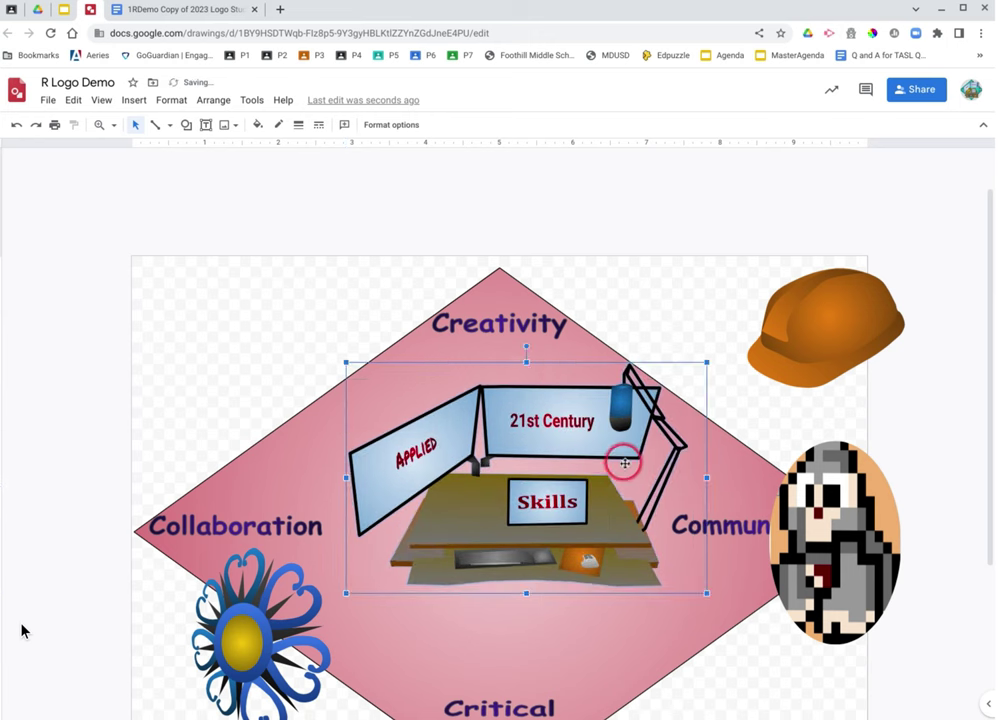
mouse_move(624, 463)
left_mouse_down()
mouse_move(600, 470)
mouse_move(626, 463)
left_mouse_up()
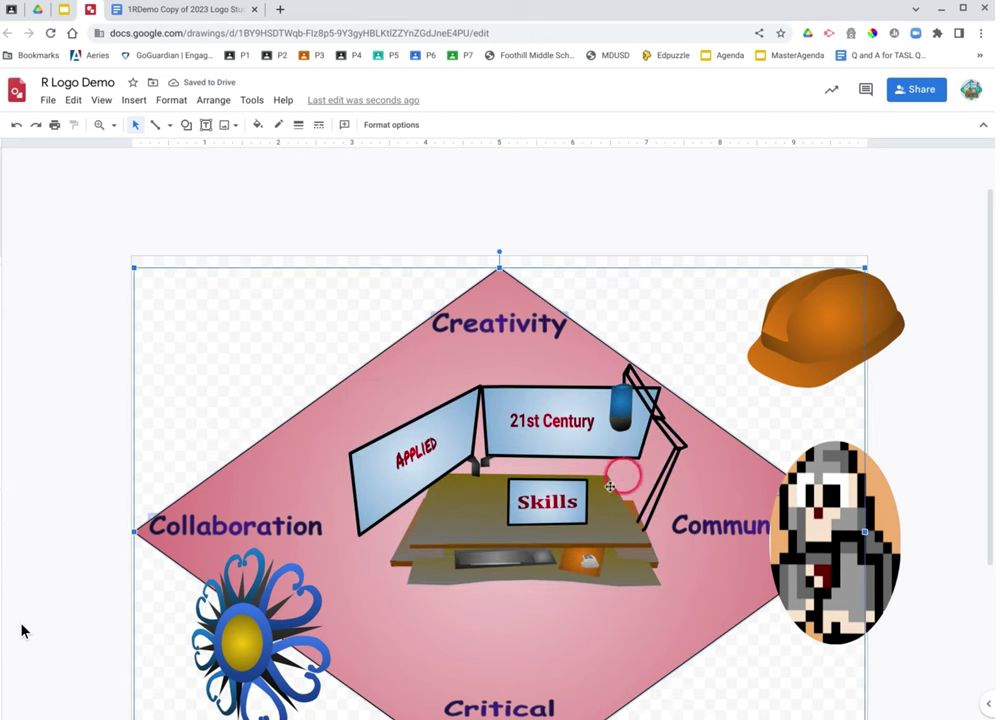
left_click_drag(472, 523, 454, 516)
left_click_drag(686, 582, 757, 687)
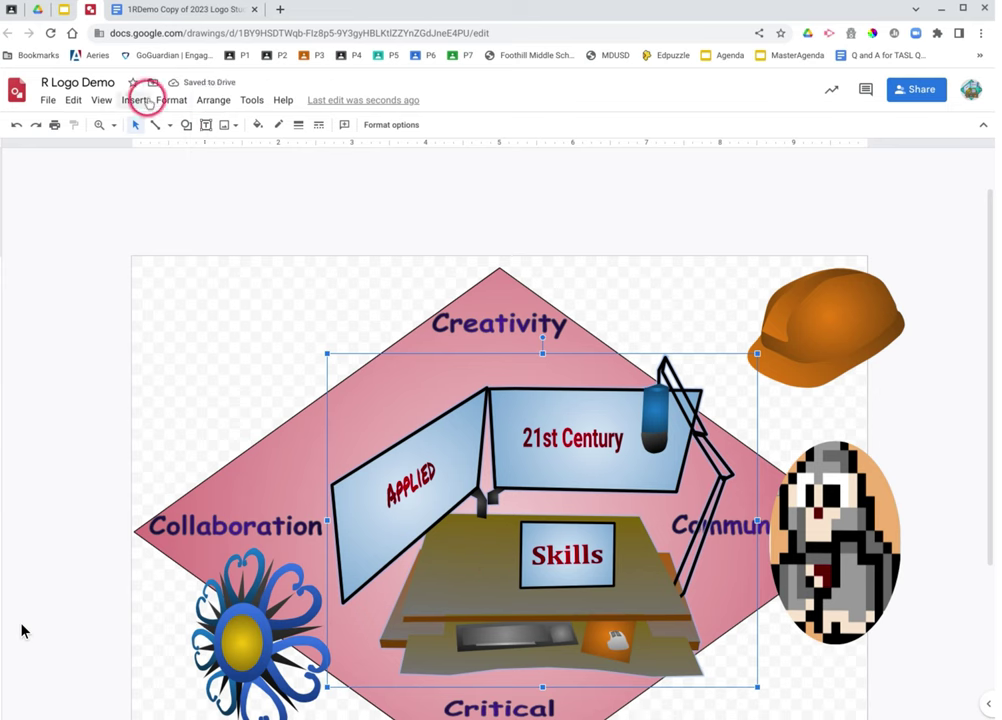
Center the desk image horizontally on the page, then nudge it up and shrink slightly
left_click(216, 101)
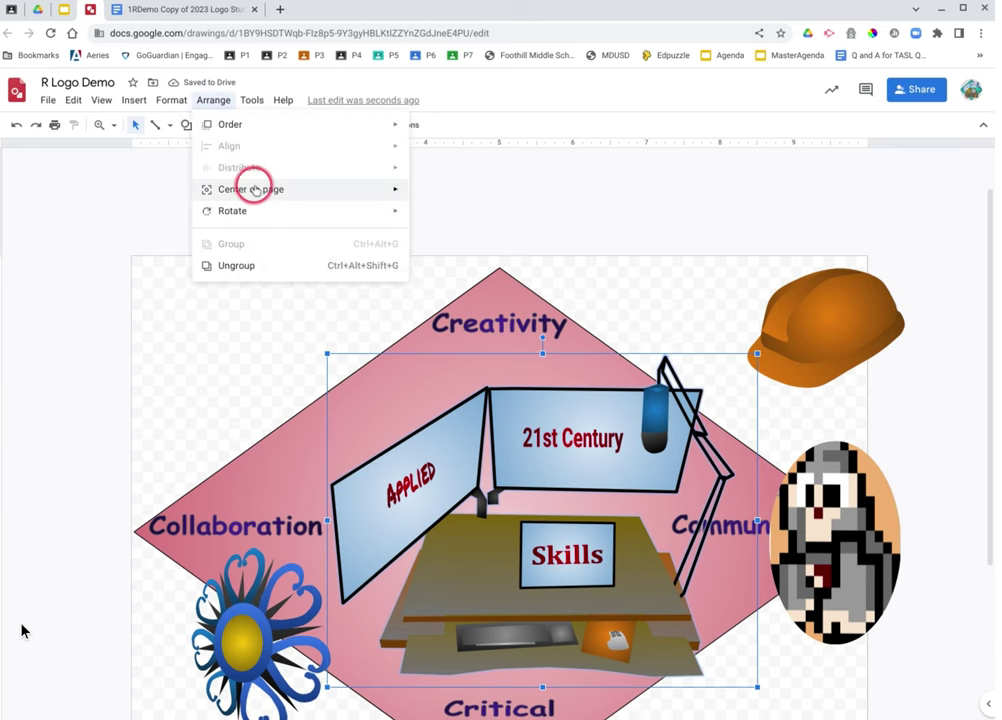
mouse_move(255, 190)
left_click(443, 194)
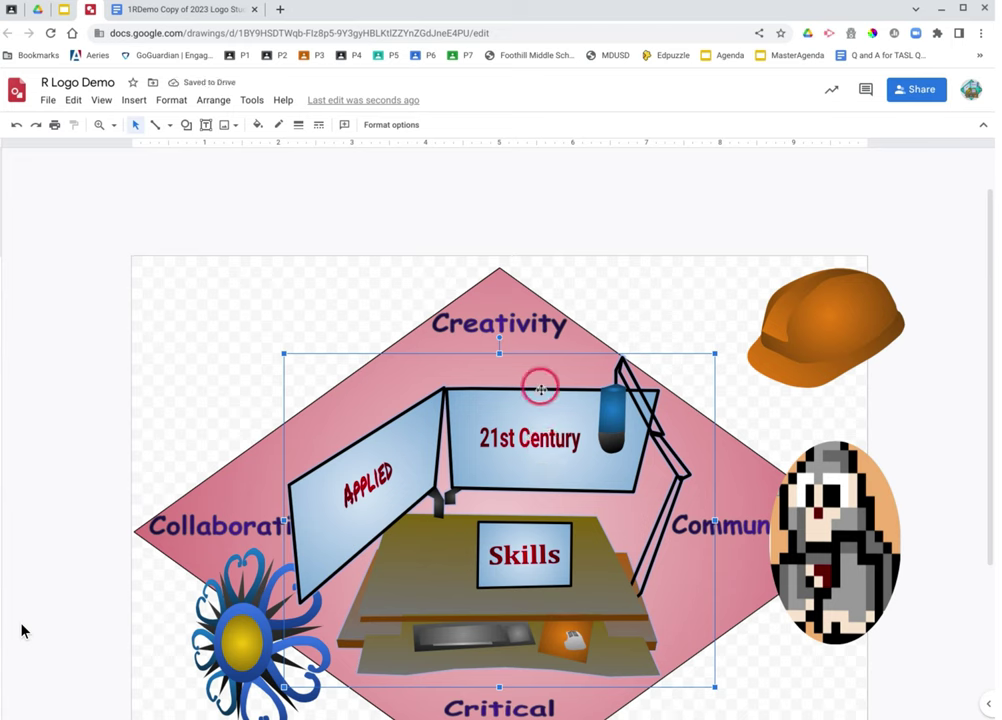
left_click_drag(535, 409, 529, 363)
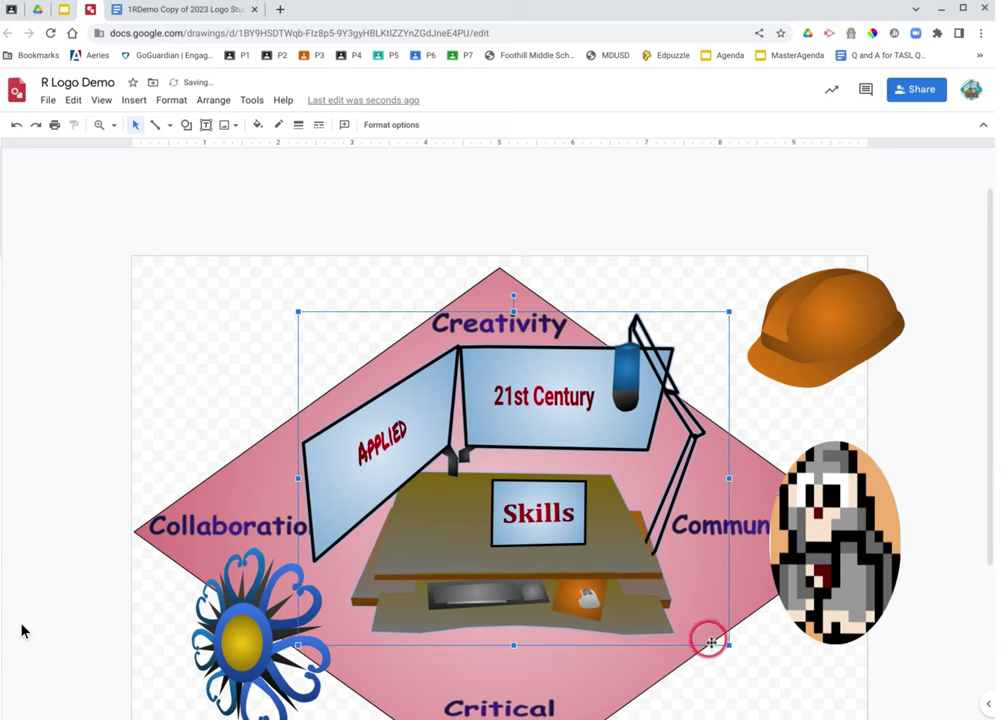
left_click_drag(712, 628, 710, 629)
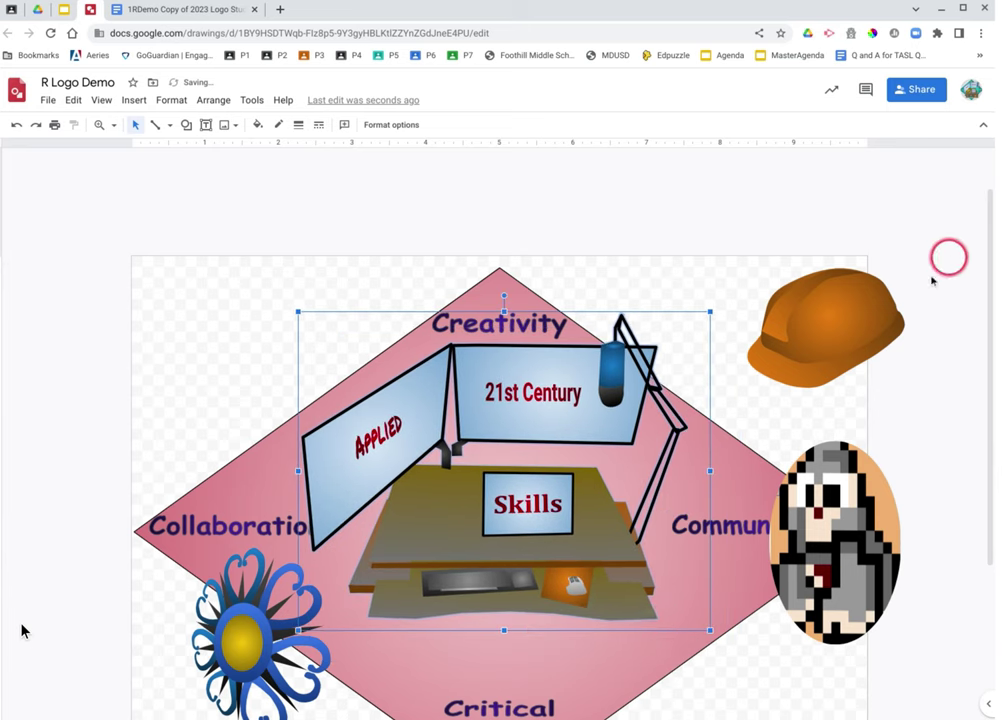
left_click(684, 215)
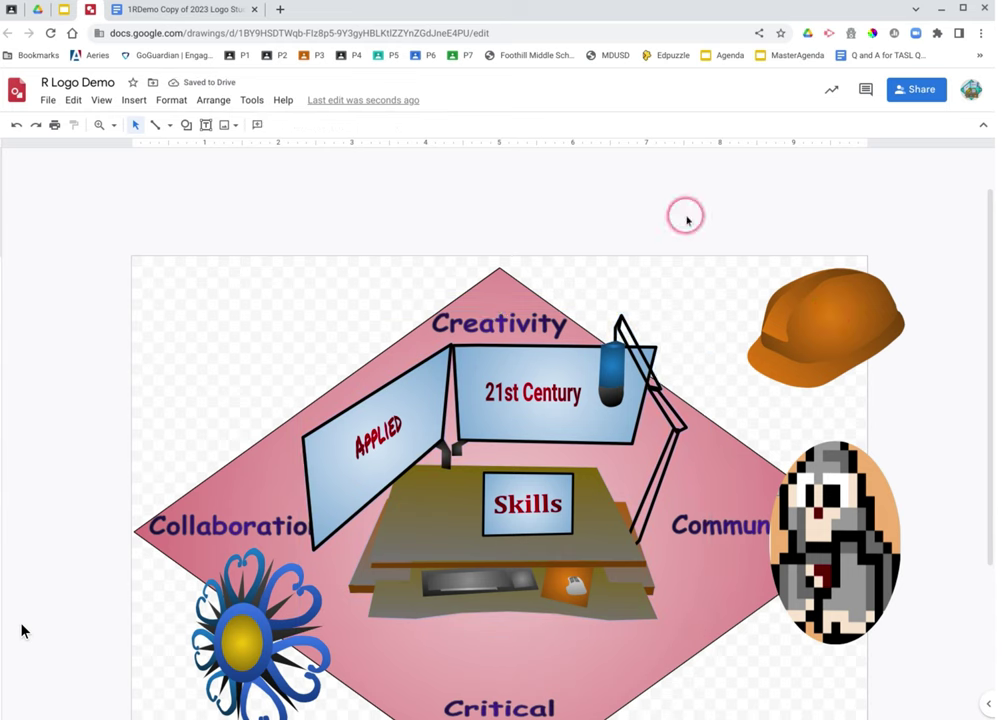
Shrink the hard hat and bring it in front of the desk
left_click(843, 313)
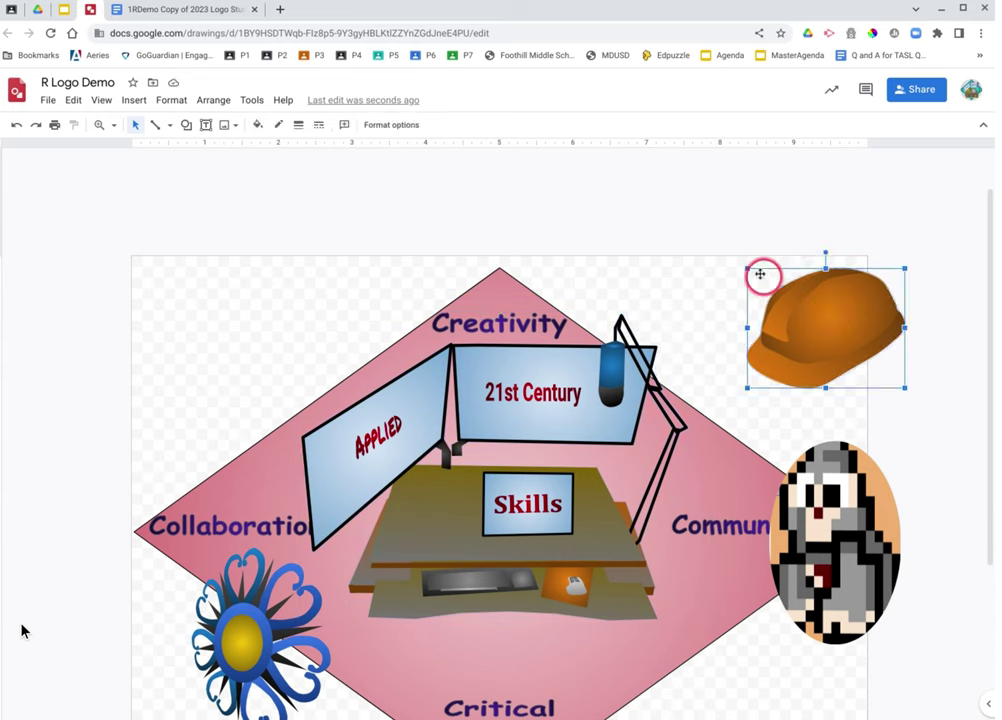
left_click_drag(793, 309, 459, 497)
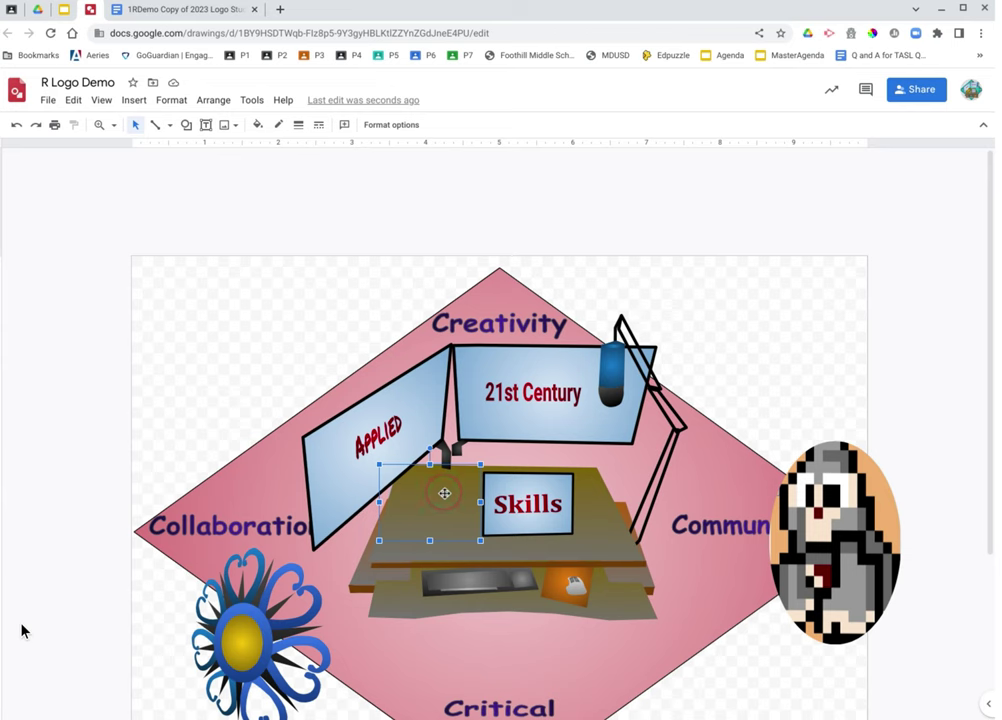
key("ctrl+shift+Up")
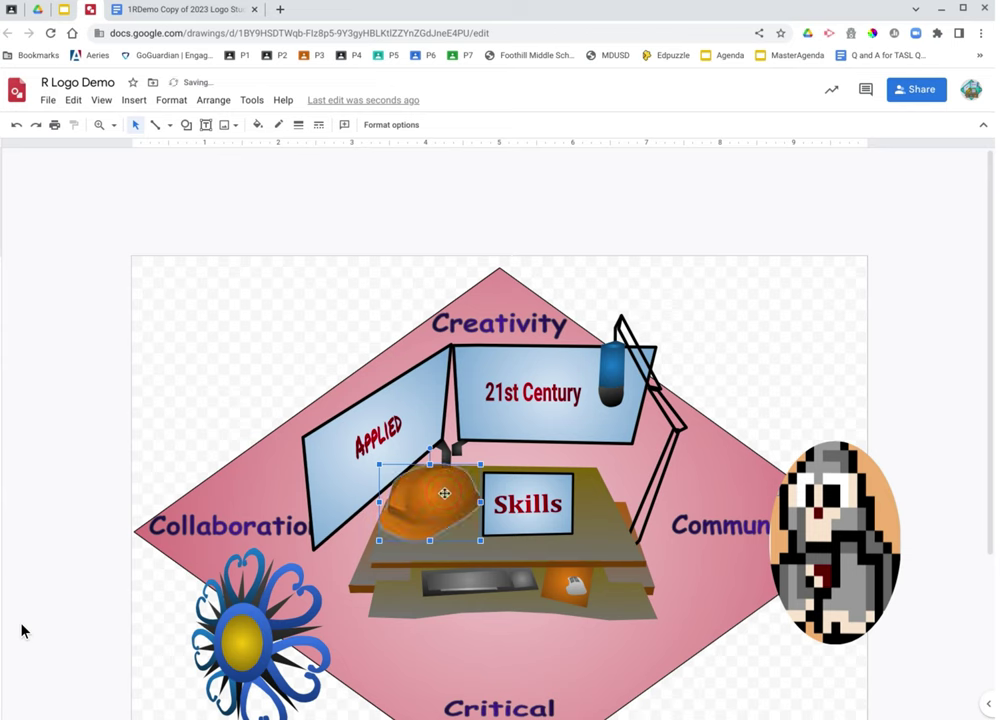
left_click(737, 355)
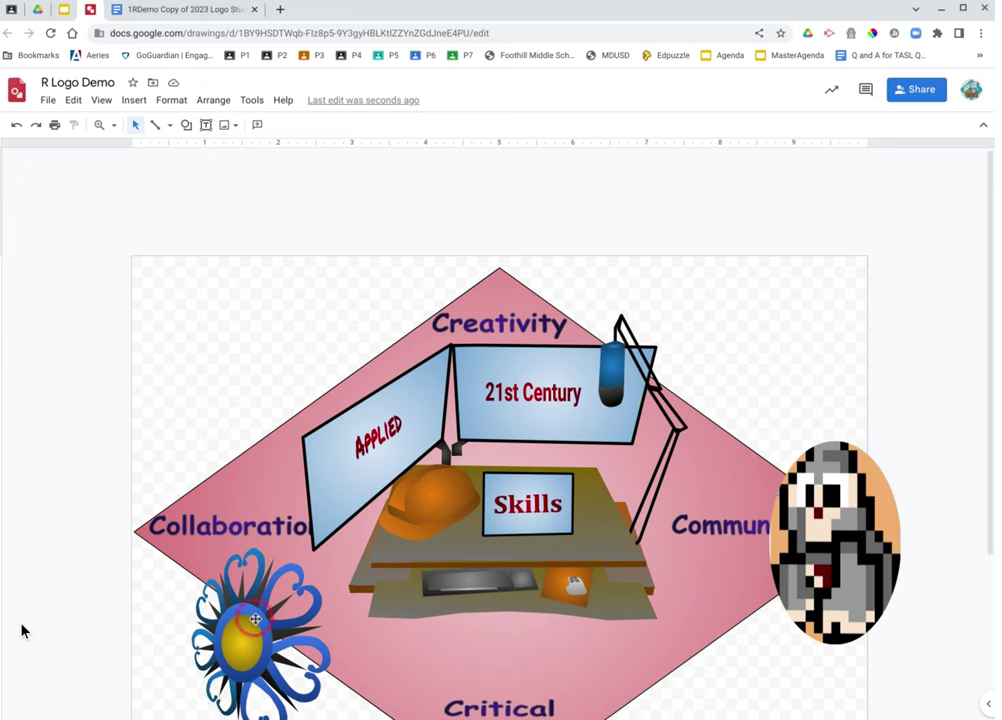
Move the blue flower aside, rotate it, and shrink it to a small size
left_click_drag(271, 647, 226, 297)
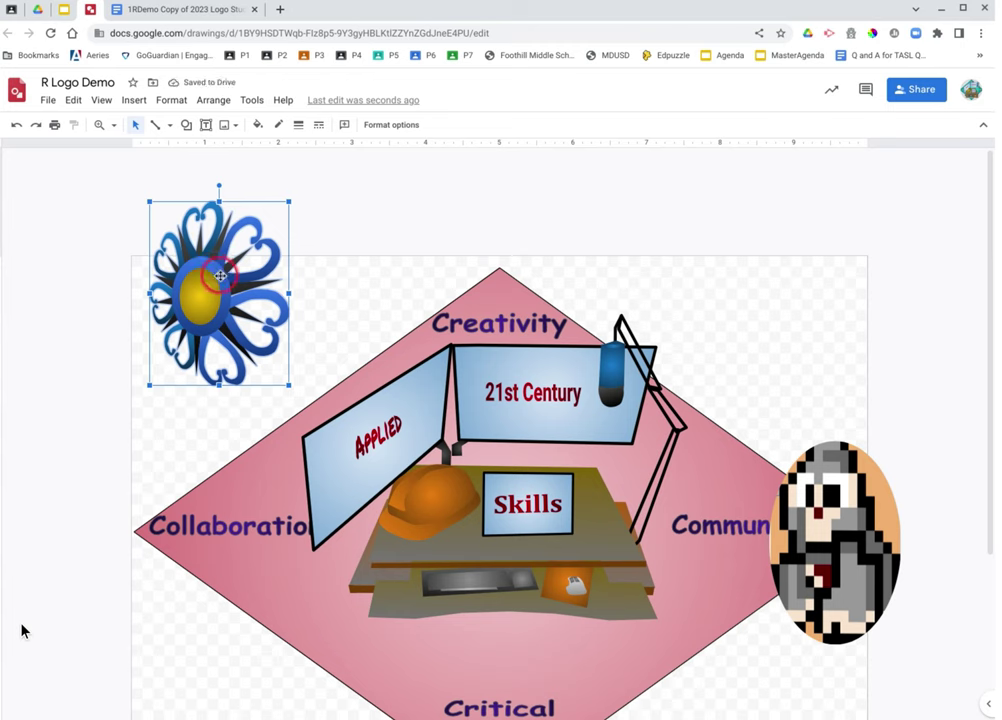
right_click(220, 275)
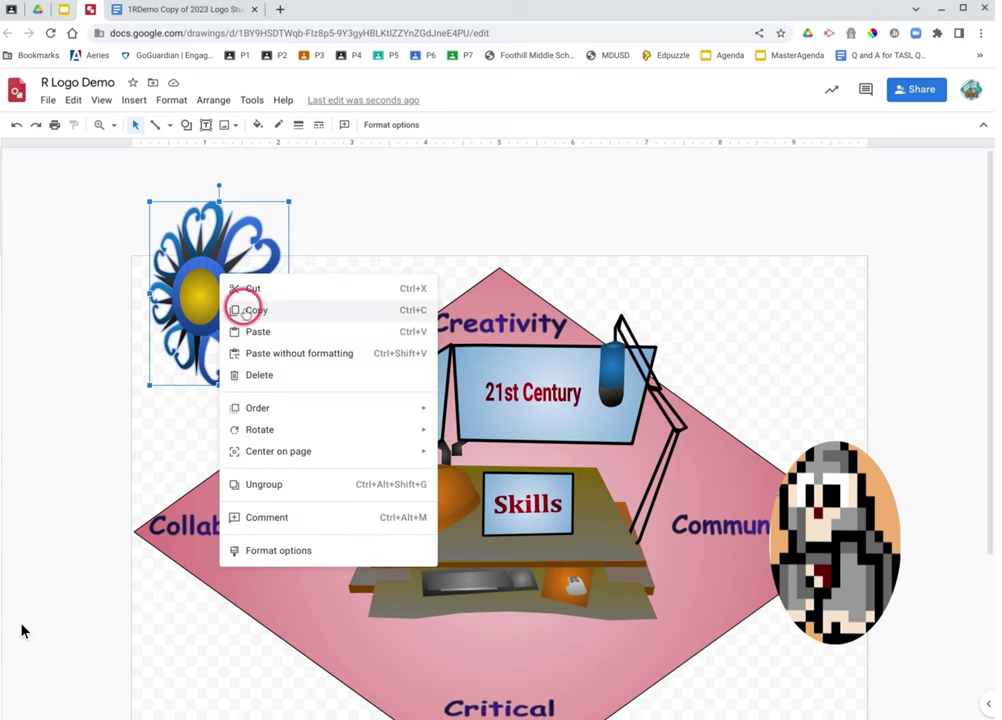
mouse_move(280, 426)
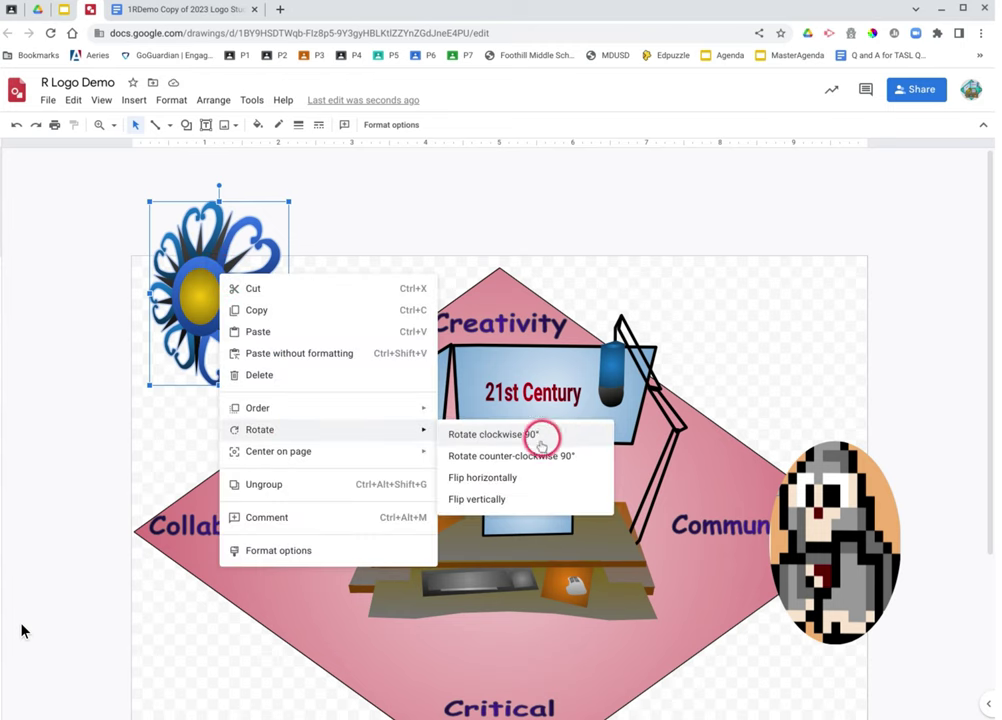
left_click(520, 478)
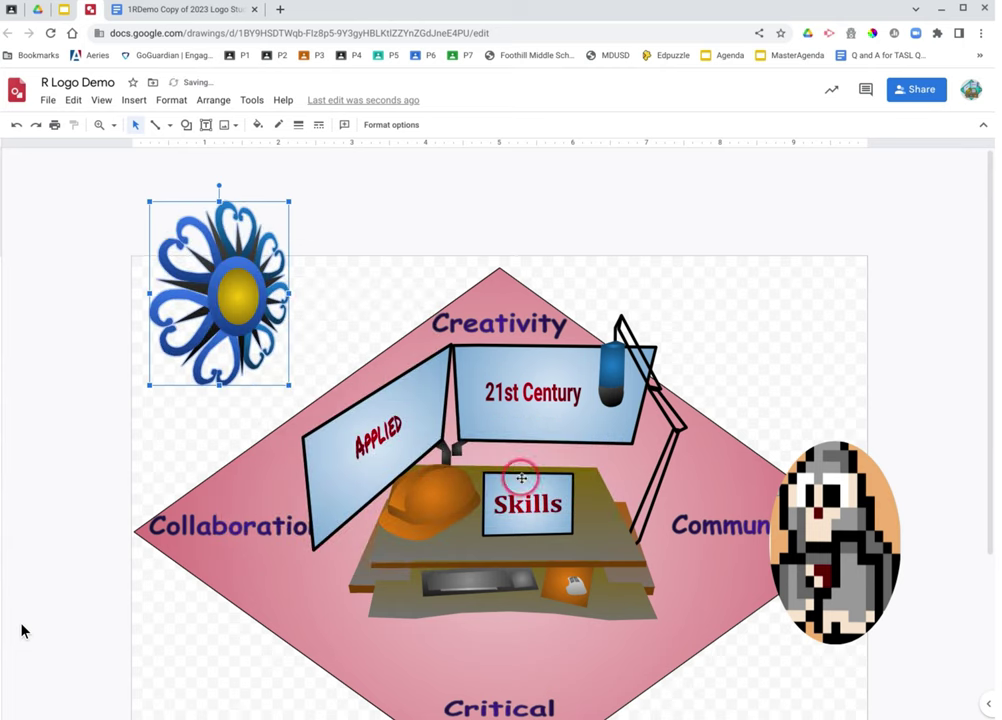
left_click_drag(295, 390, 442, 493)
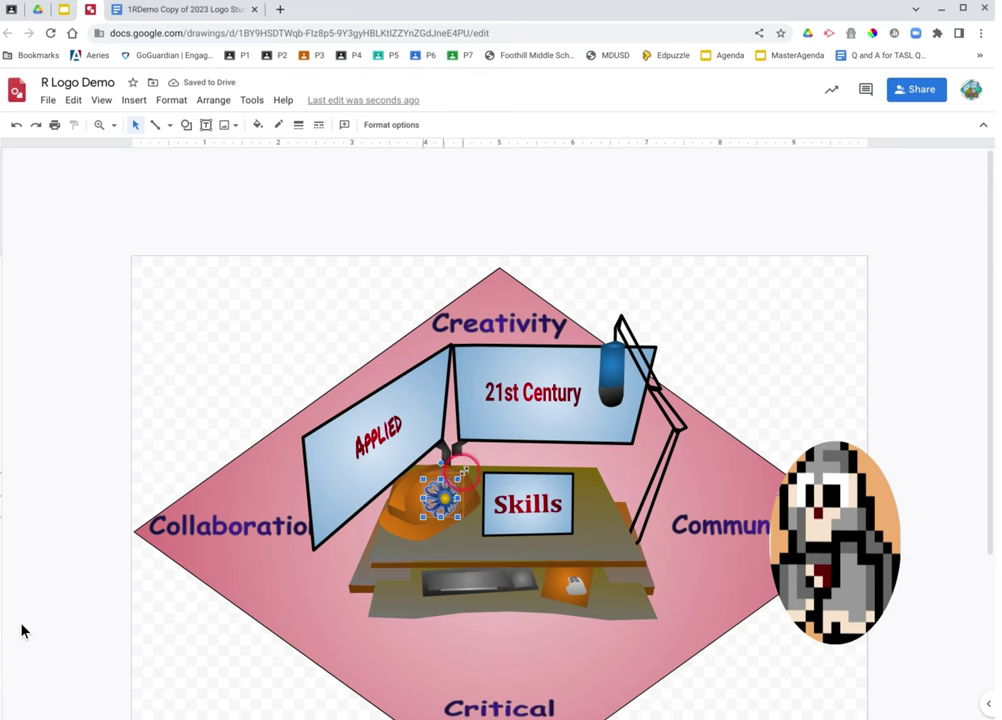
Fine-tune the flower's size so it fits on the hard hat
scroll(749, 447, "down", 2)
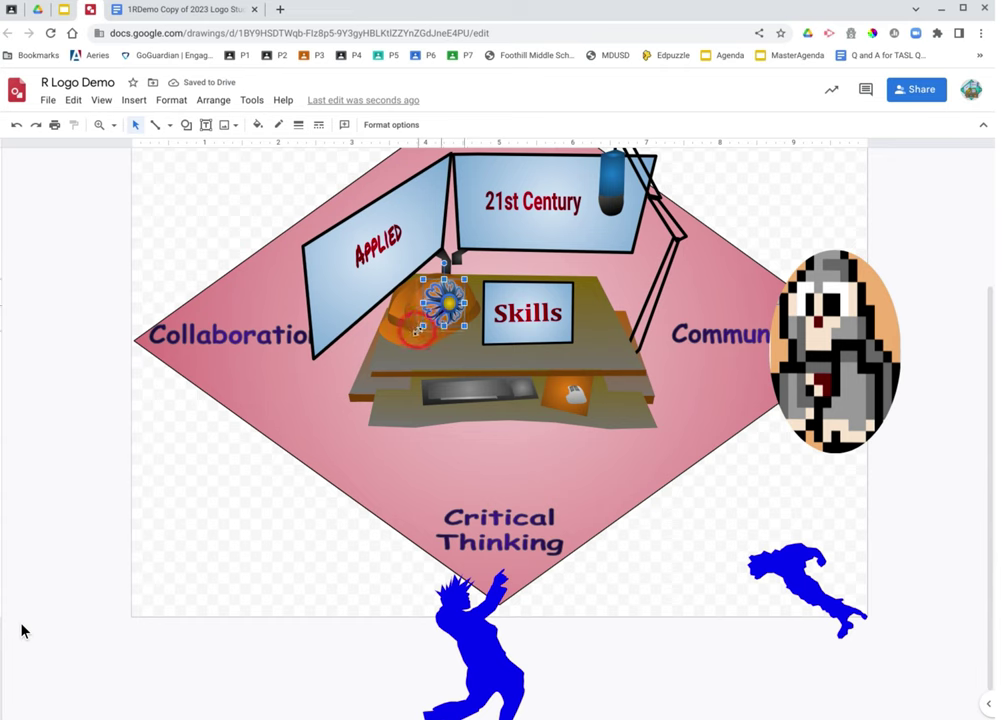
left_click_drag(413, 331, 414, 333)
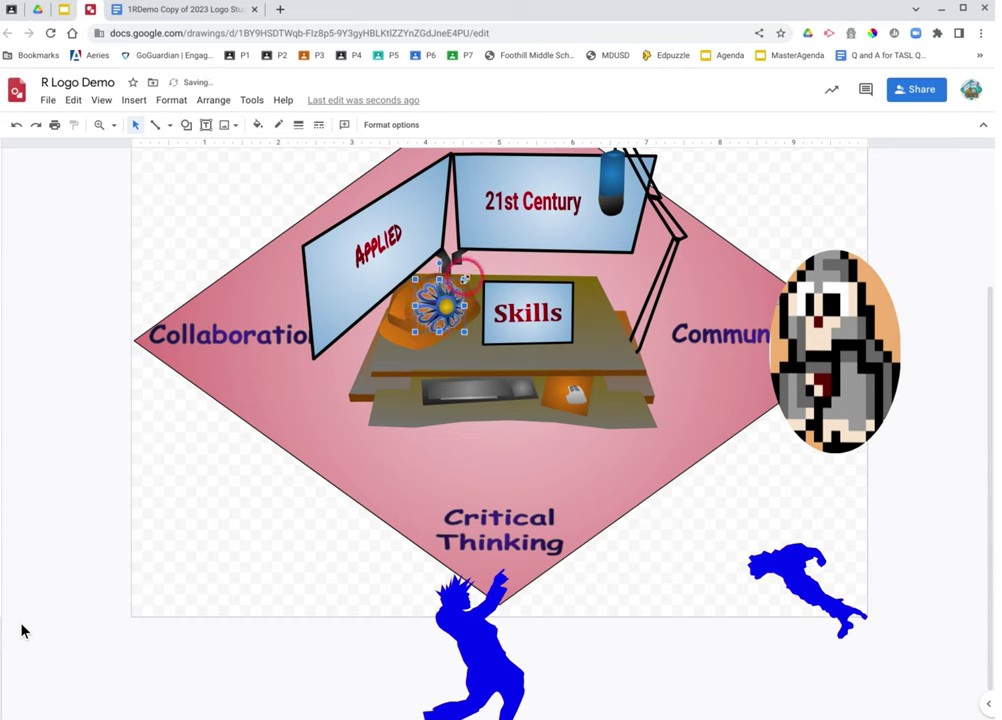
left_click_drag(465, 278, 472, 273)
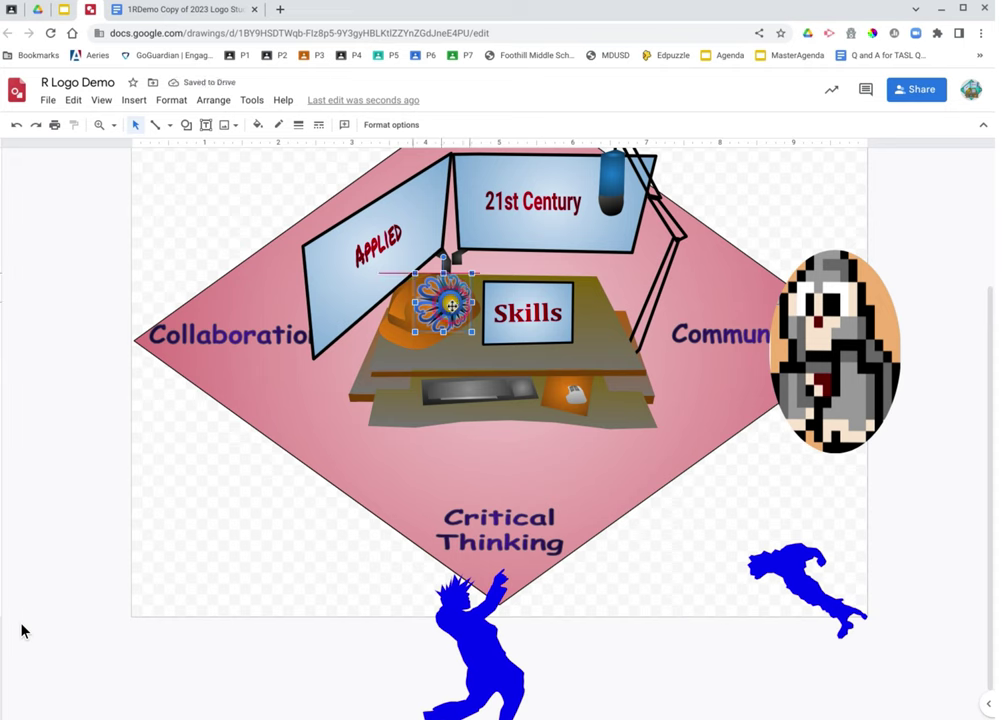
left_click_drag(471, 273, 466, 276)
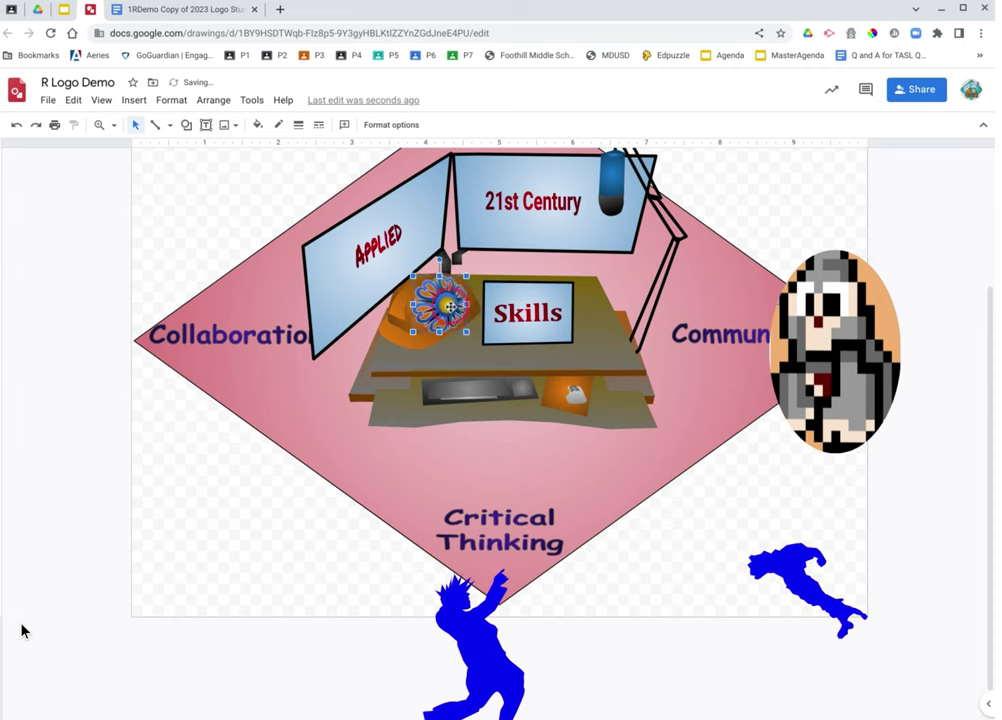
left_click(835, 472)
Shrink the pixel-art oval picture to a tiny size
left_click(862, 438)
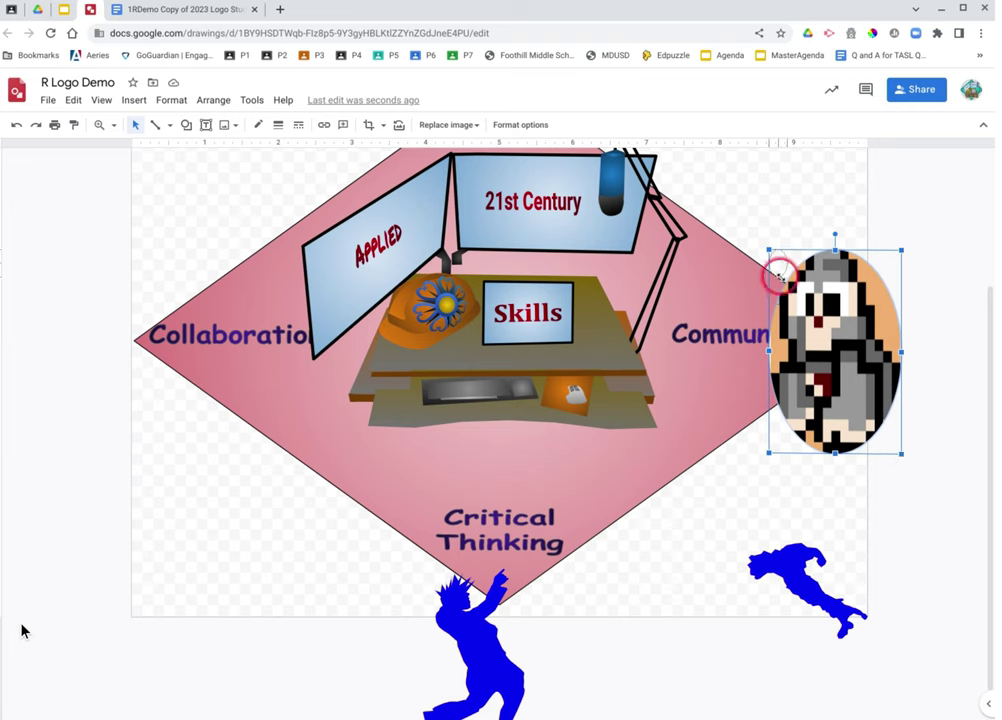
left_click_drag(780, 277, 776, 271)
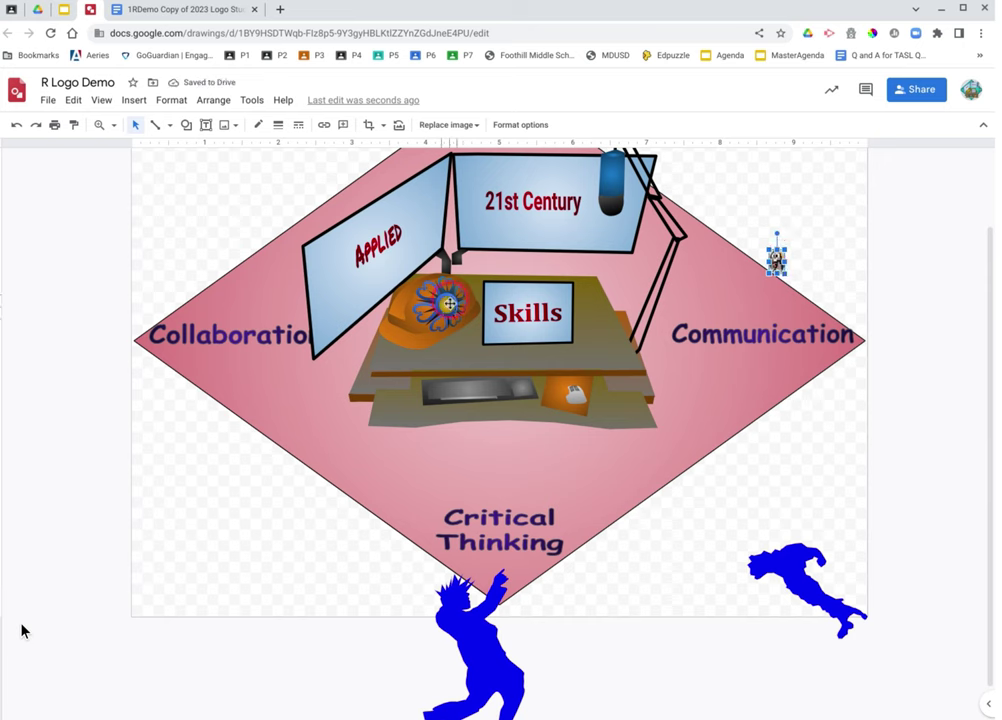
left_click(446, 300)
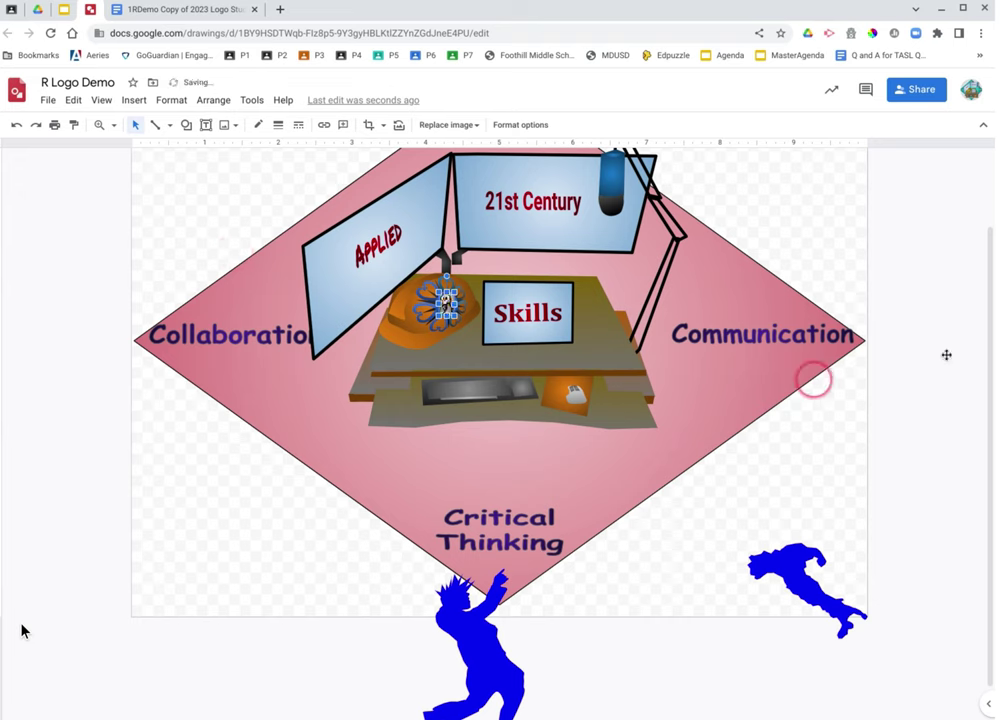
Place the blue Italy shape below Communication and the blue man below Collaboration
left_click(783, 503)
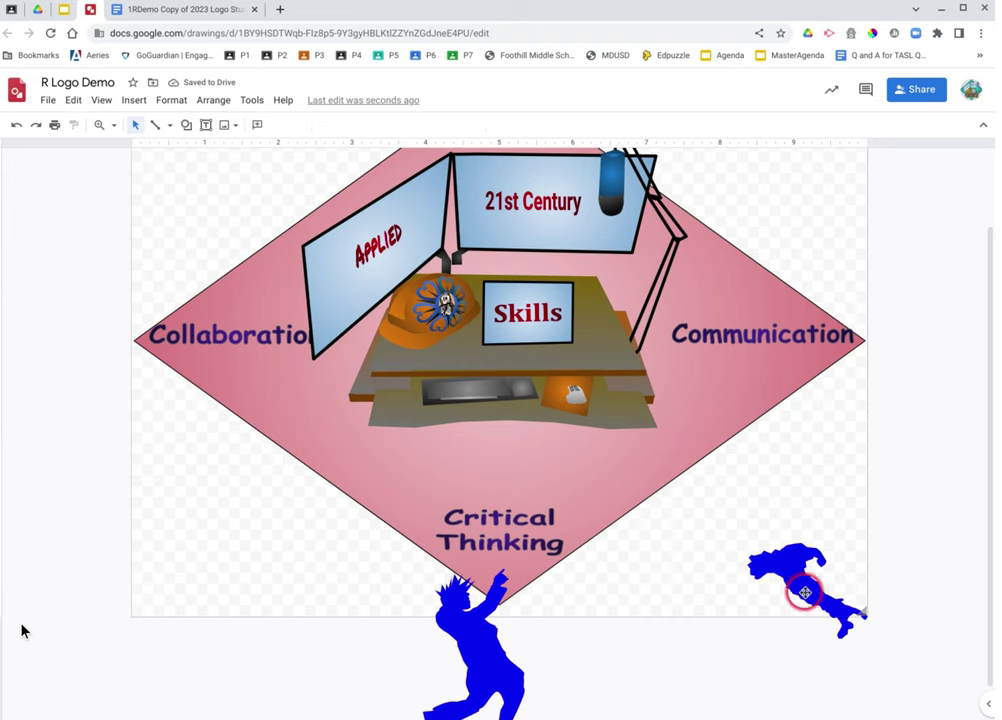
left_click_drag(805, 593, 679, 334)
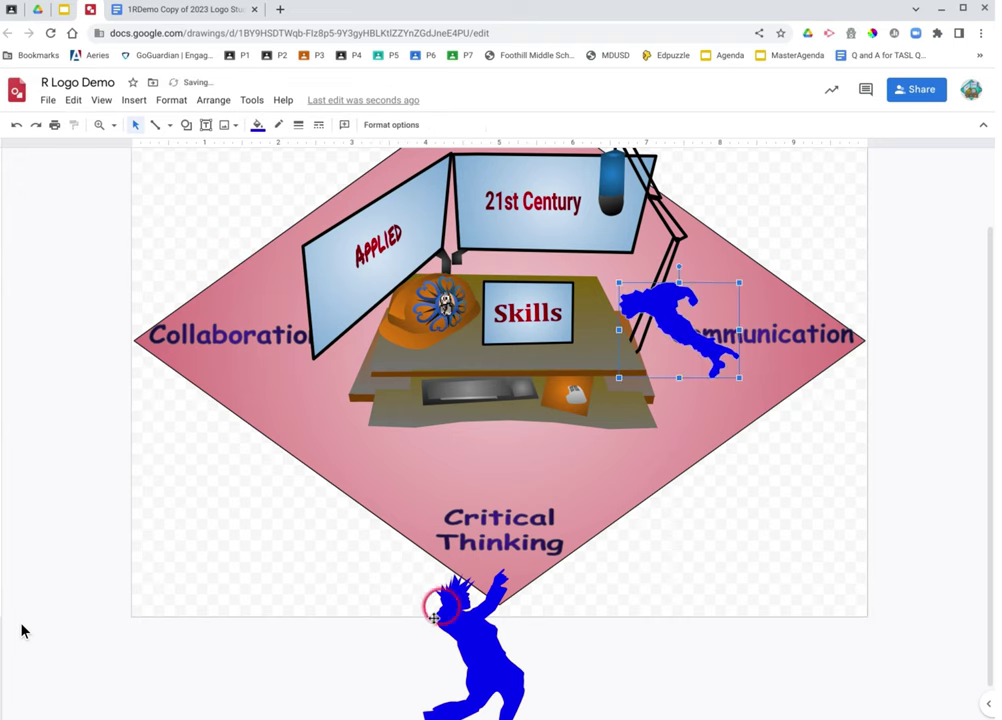
left_click_drag(488, 662, 250, 217)
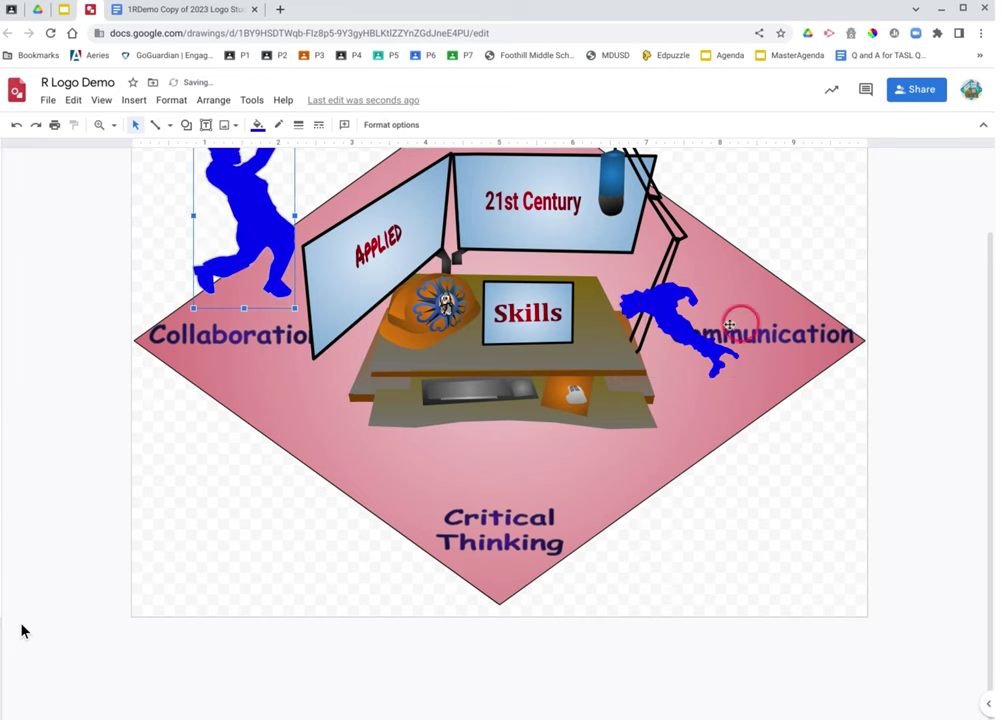
left_click_drag(730, 325, 755, 215)
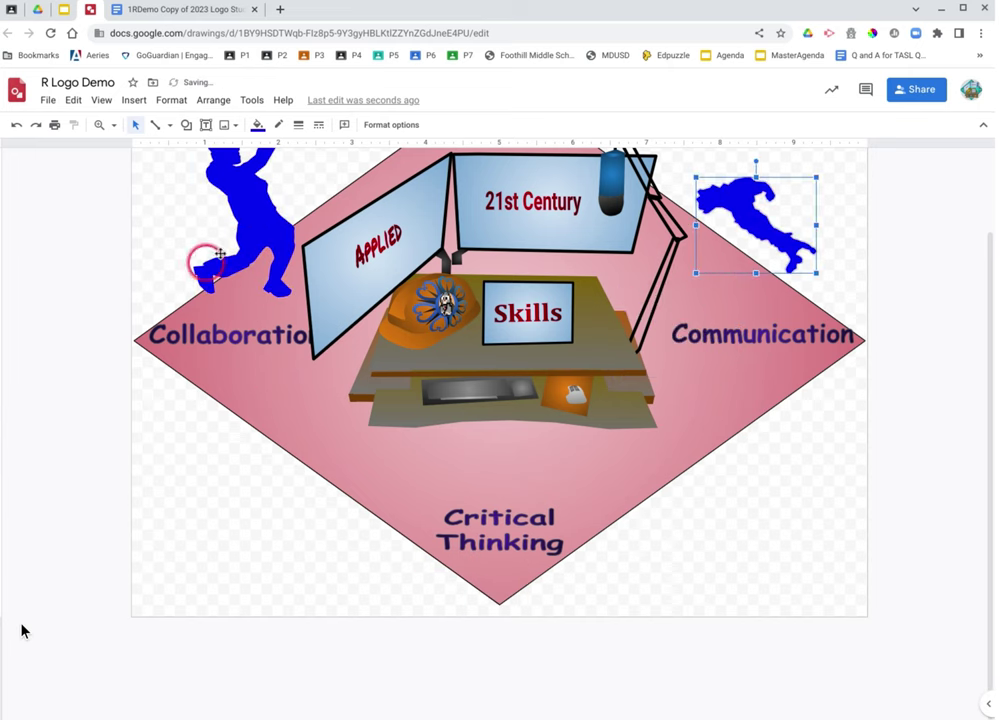
left_click_drag(257, 232, 317, 472)
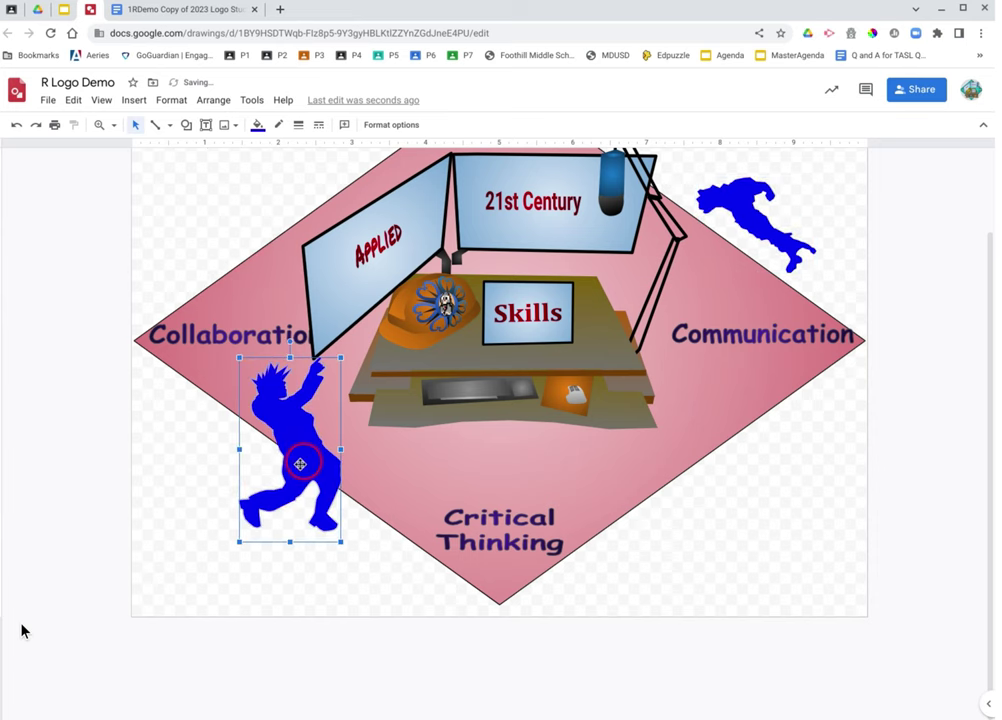
left_click_drag(767, 239, 754, 420)
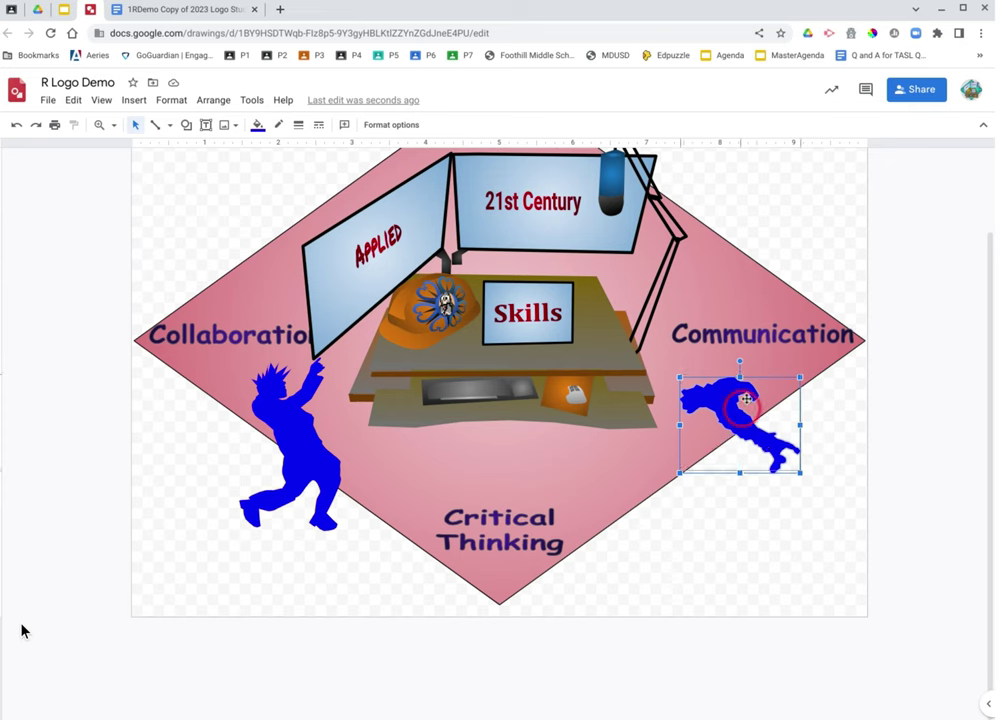
left_click_drag(746, 399, 752, 378)
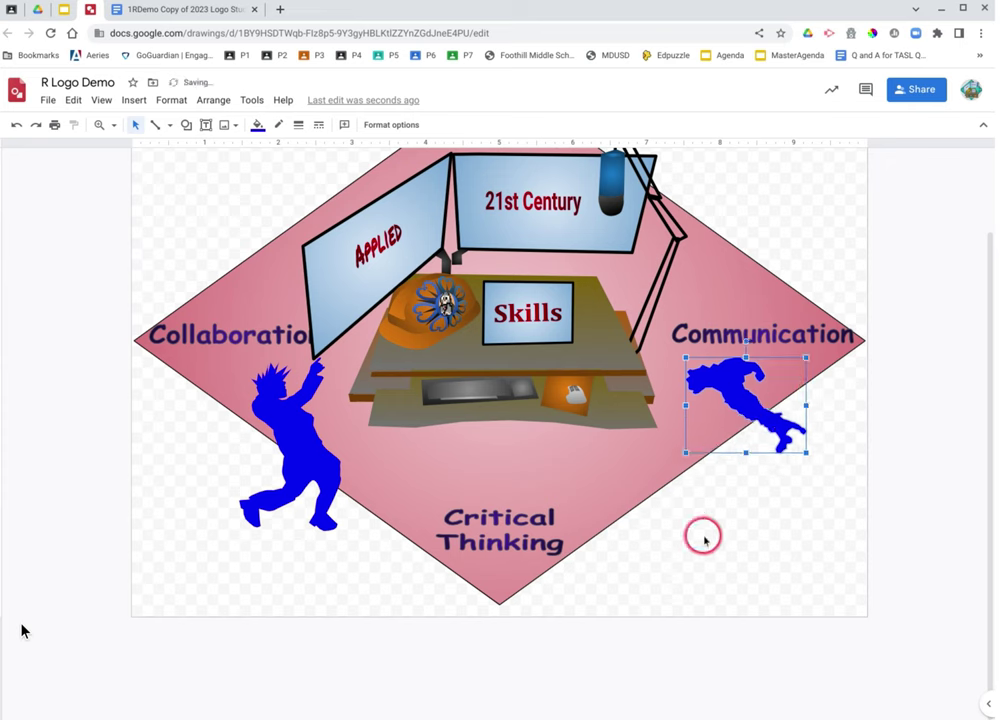
Shift the blue man slightly left and shrink the desk-and-monitors image
left_click(273, 424)
left_click_drag(273, 424, 253, 424)
left_click(497, 351)
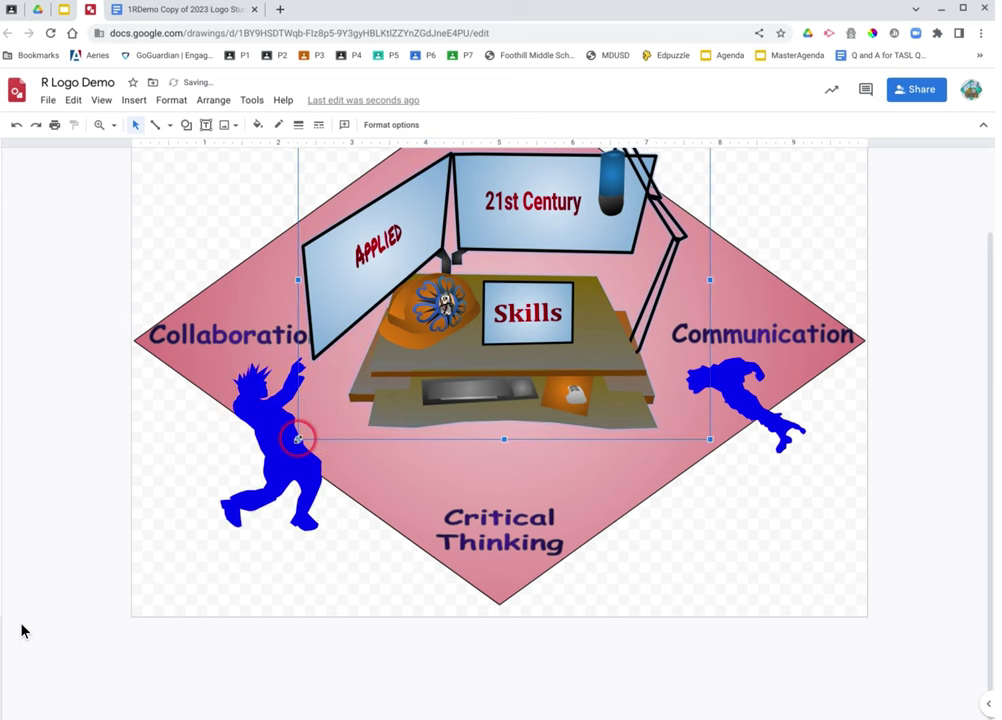
left_click_drag(298, 438, 331, 414)
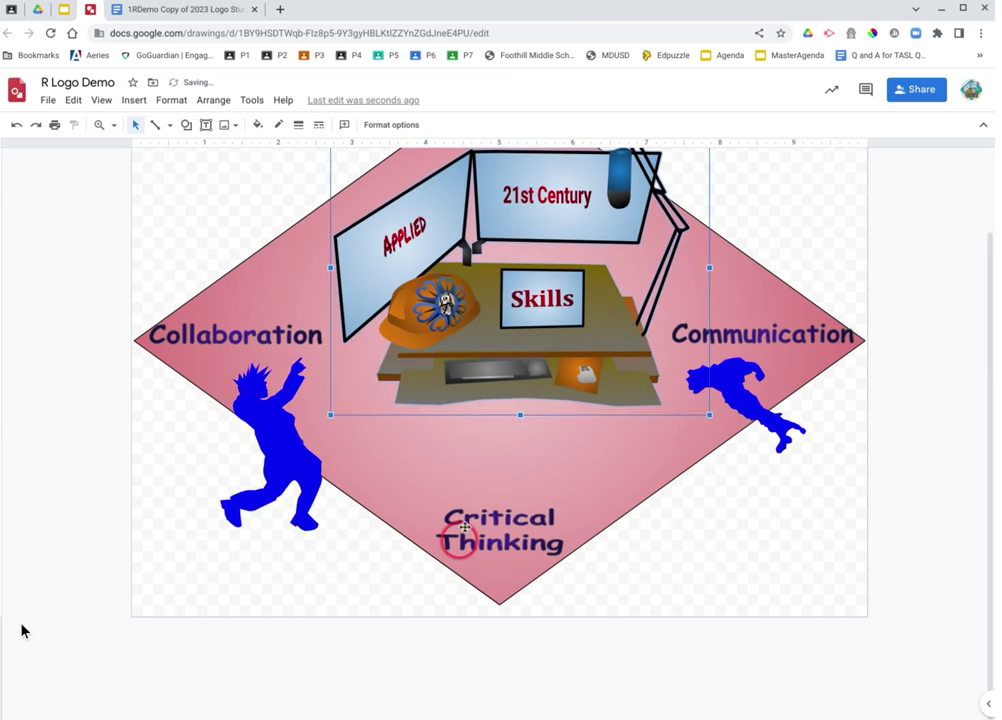
Nudge the flowered hat right and enlarge the desk-and-monitors image slightly
left_click(417, 309)
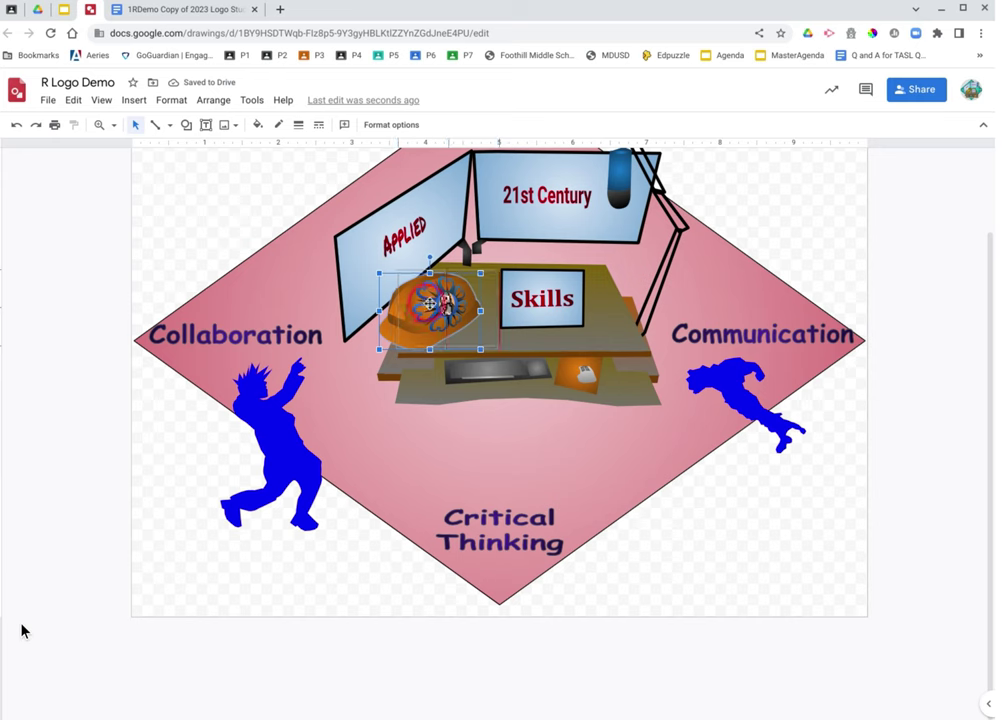
left_click_drag(423, 310, 445, 308)
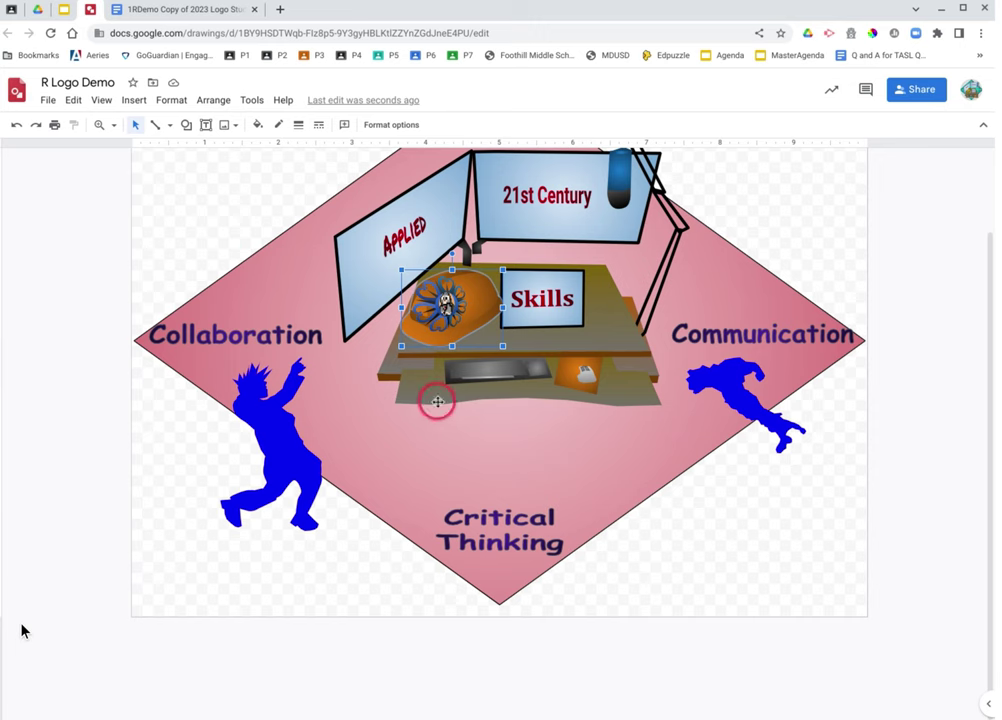
left_click(333, 416)
left_click_drag(333, 416, 318, 432)
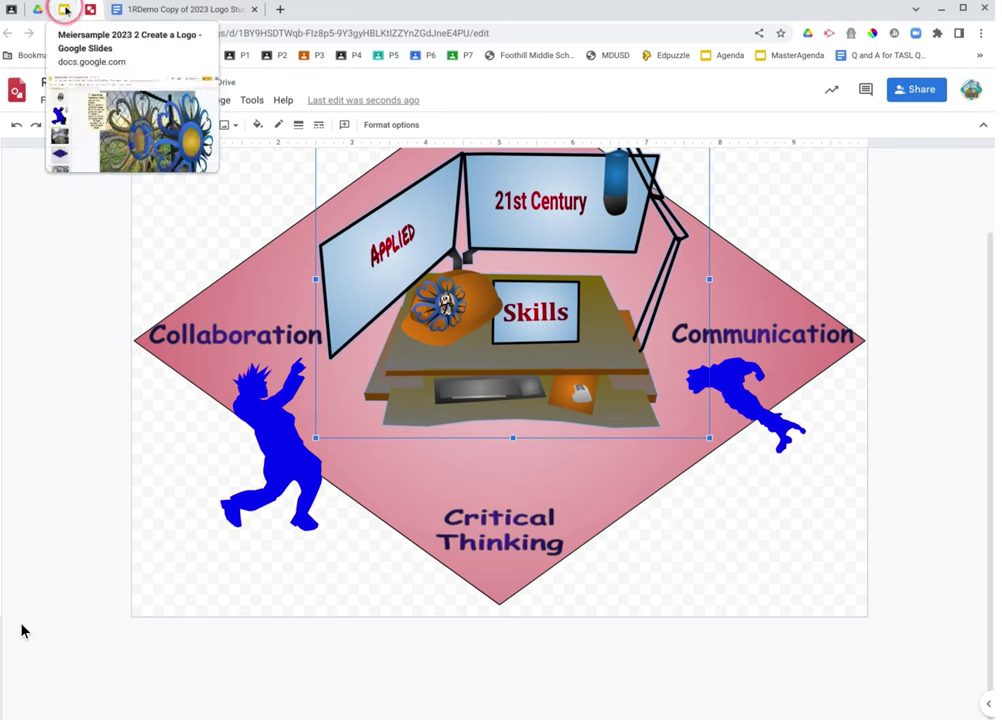
left_click(156, 10)
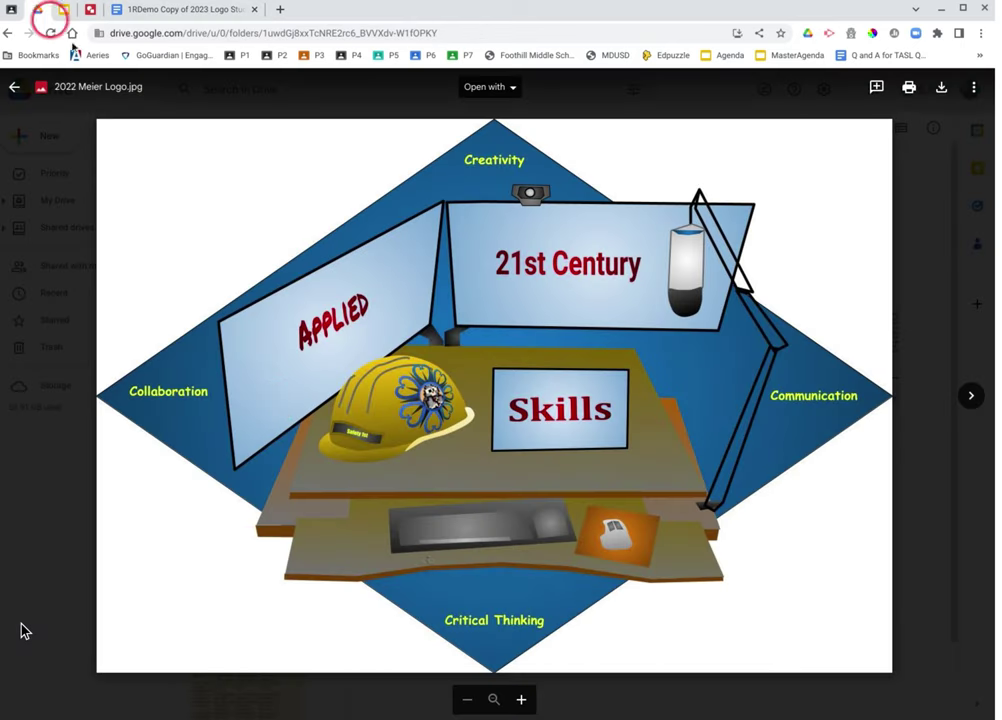
Switch to the Drive tab showing the 2022 sample logo image
left_click(38, 10)
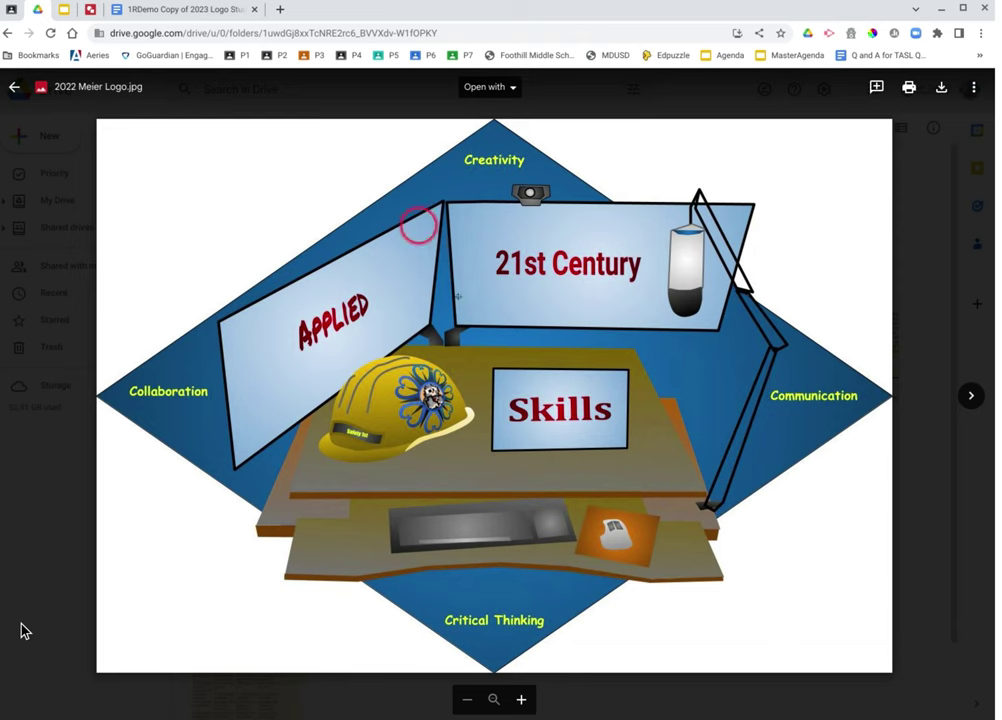
mouse_move(775, 712)
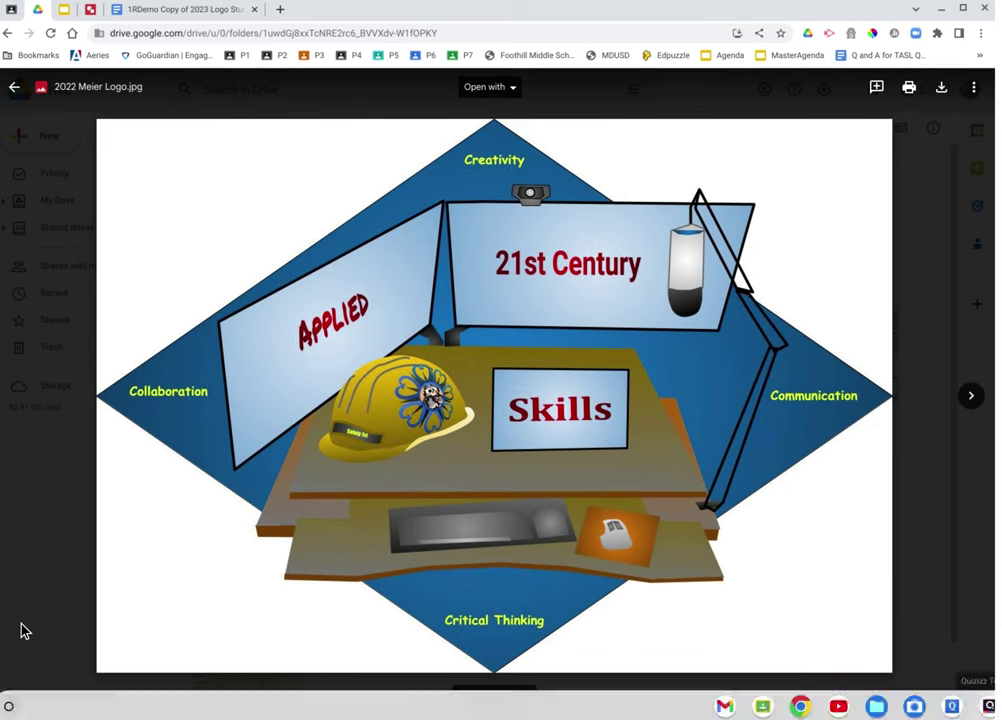